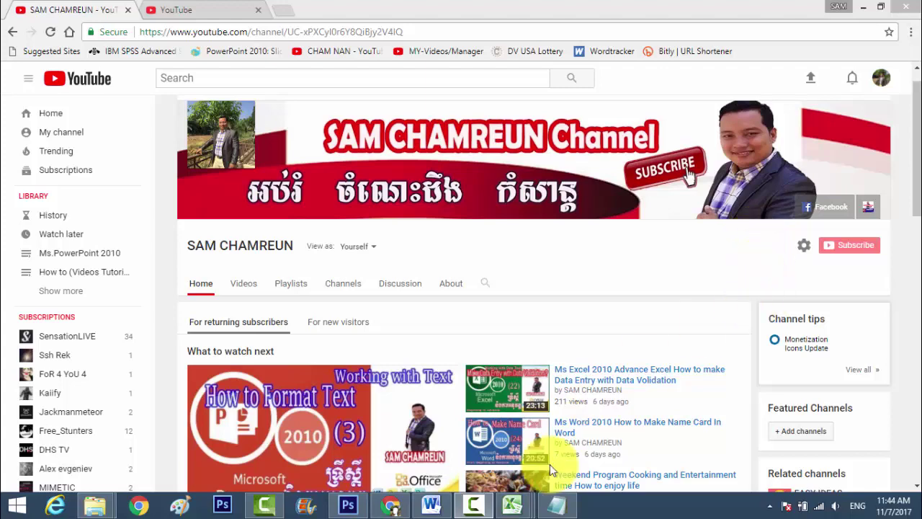
Switch from the YouTube page to the blank Book5 Excel workbook.
{"action": "mouse_move", "coordinate": [513, 504]}
{"action": "left_click", "coordinate": [619, 461]}
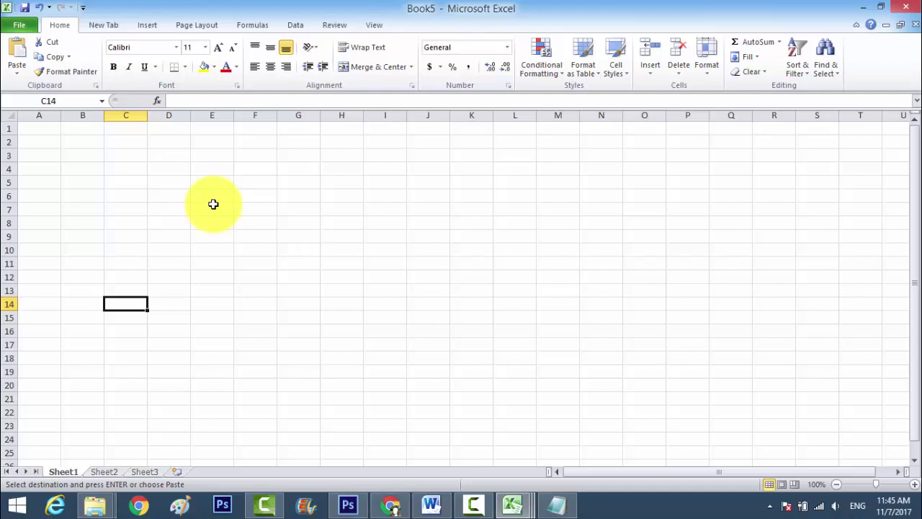
Review the GPS CAM invoice in Word with its ribbon collapsed, then return to Book5.
{"action": "left_click", "coordinate": [429, 502]}
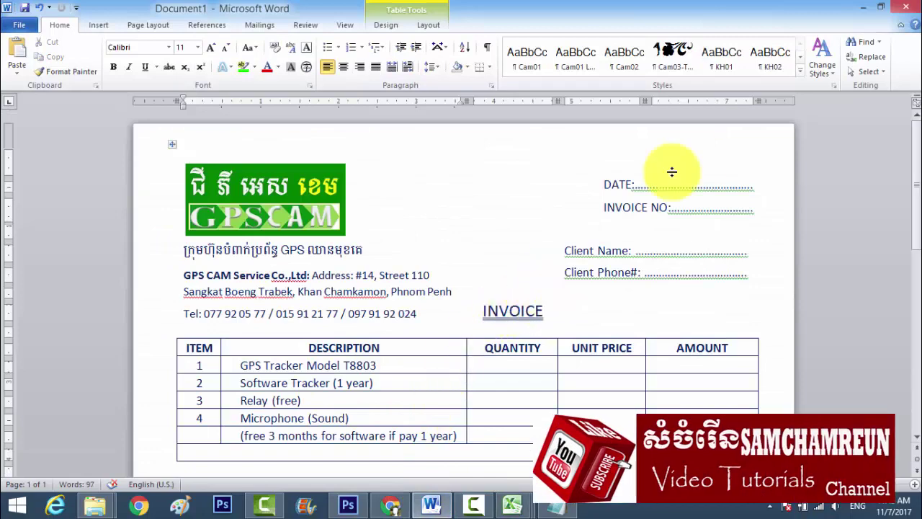
{"action": "scroll", "coordinate": [902, 30], "scroll_direction": "down", "scroll_amount": 1}
{"action": "left_click", "coordinate": [900, 26]}
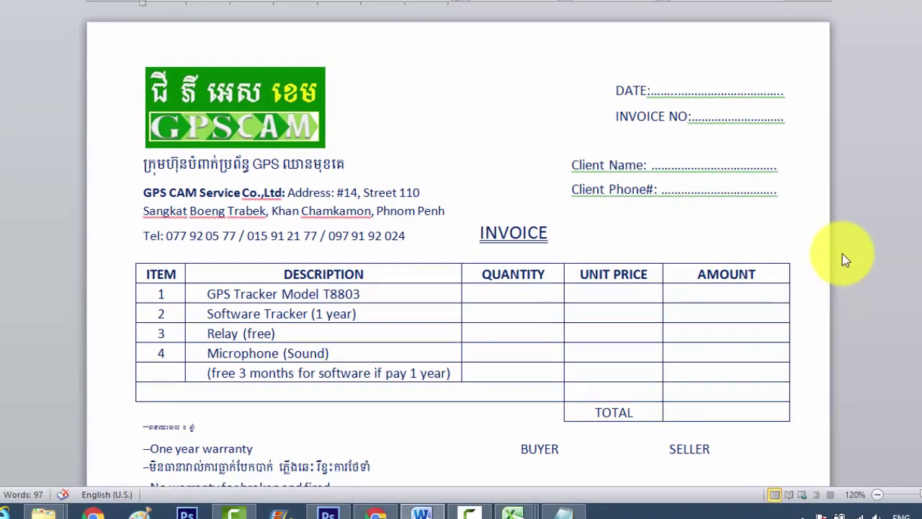
{"action": "mouse_move", "coordinate": [513, 511]}
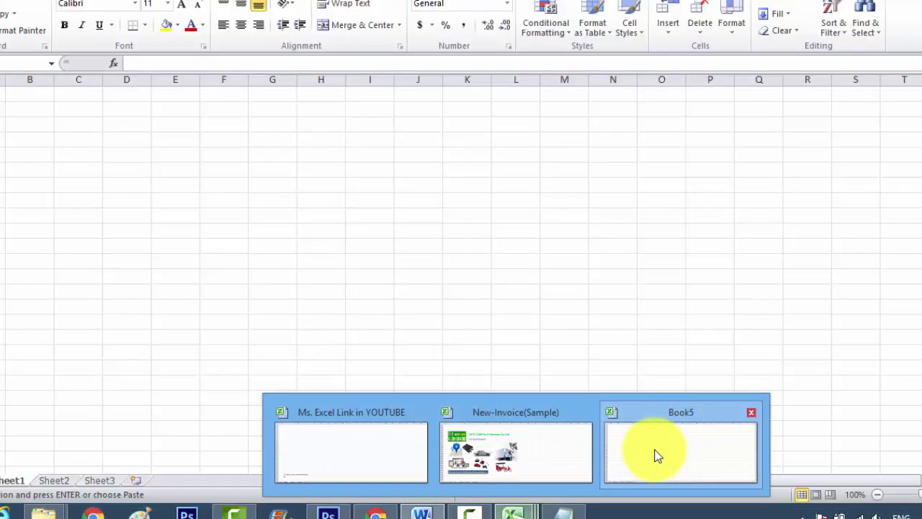
{"action": "left_click", "coordinate": [655, 455]}
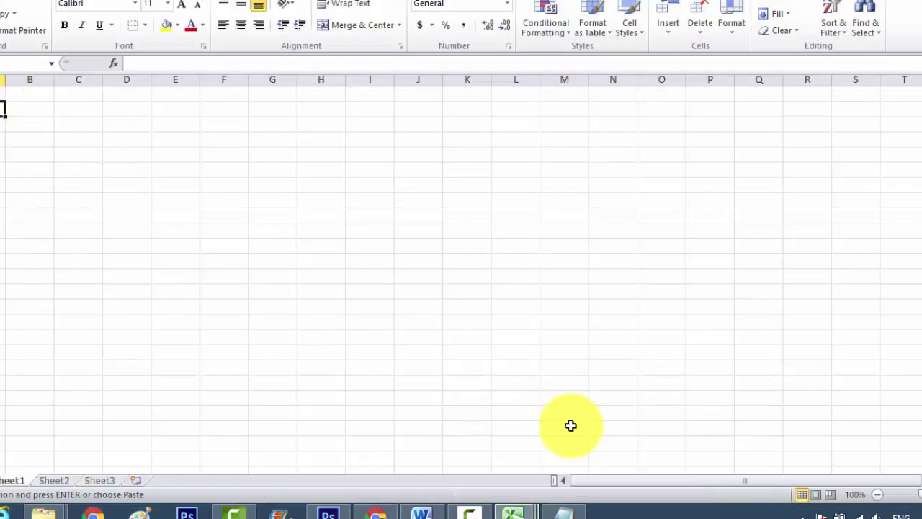
Copy the GPS CAM logo from Word and paste it at Book5's top-left corner near A1.
{"action": "left_click", "coordinate": [422, 510]}
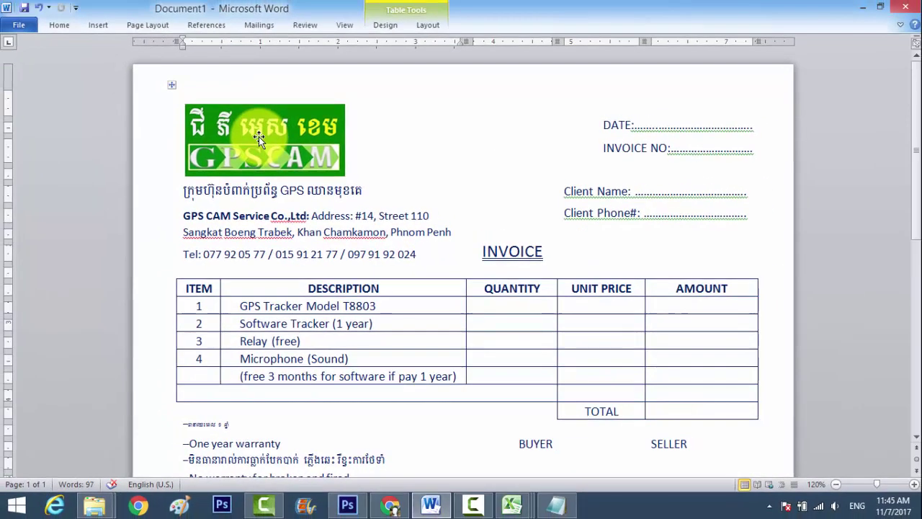
{"action": "left_click", "coordinate": [259, 137]}
{"action": "right_click", "coordinate": [261, 137]}
{"action": "left_click", "coordinate": [288, 163]}
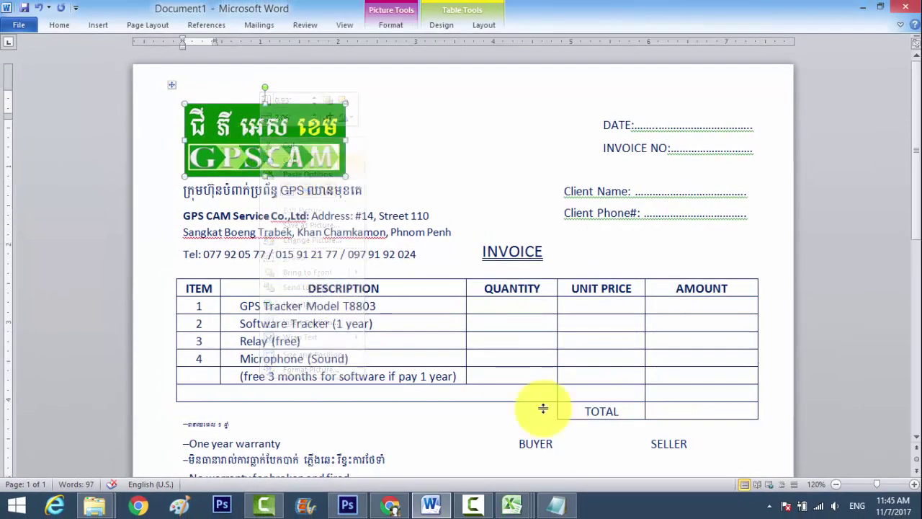
{"action": "mouse_move", "coordinate": [513, 504]}
{"action": "left_click", "coordinate": [616, 450]}
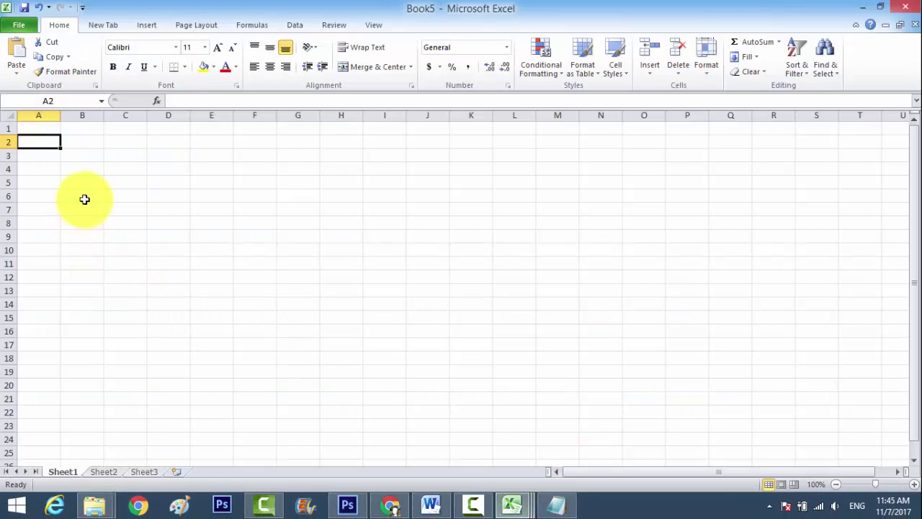
{"action": "key", "text": "ctrl+v"}
{"action": "left_click_drag", "start_coordinate": [107, 173], "coordinate": [110, 159]}
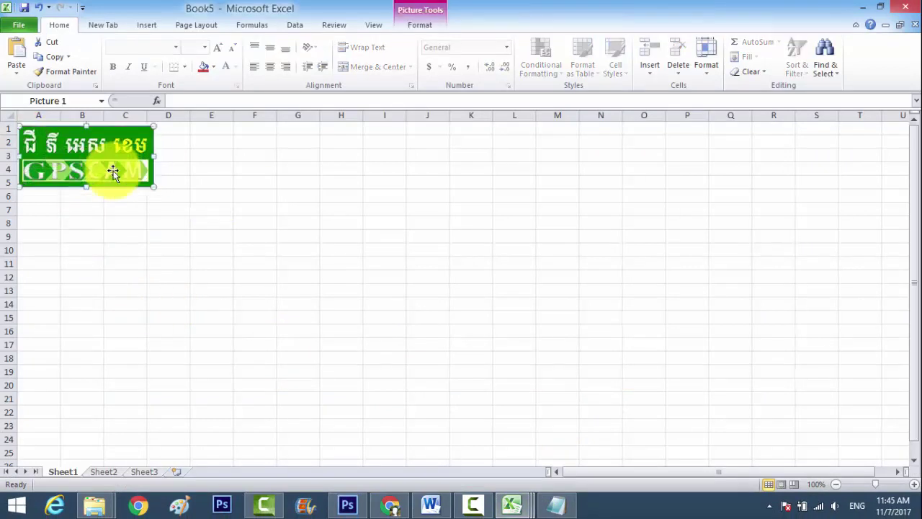
{"action": "left_click", "coordinate": [125, 222]}
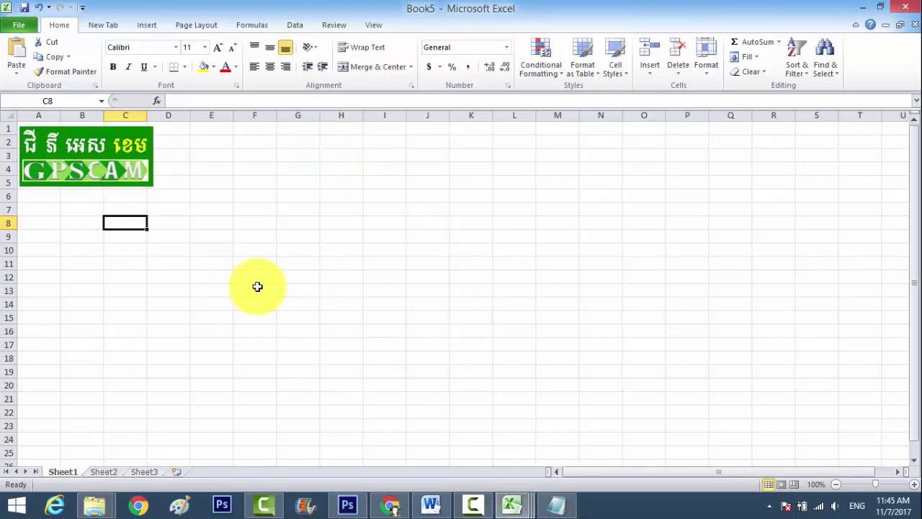
{"action": "left_click", "coordinate": [254, 263]}
{"action": "left_click", "coordinate": [523, 504]}
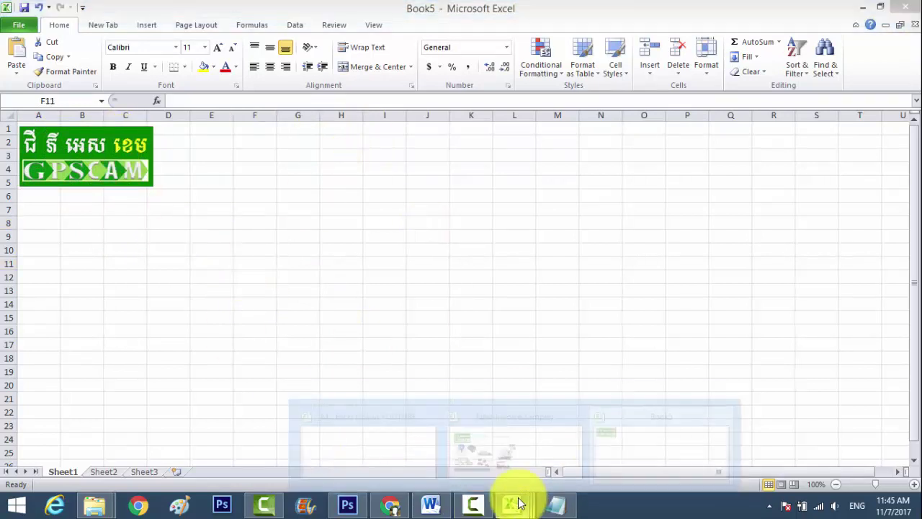
Copy the Khmer company name from Word and paste it into cell A6.
{"action": "left_click", "coordinate": [431, 508]}
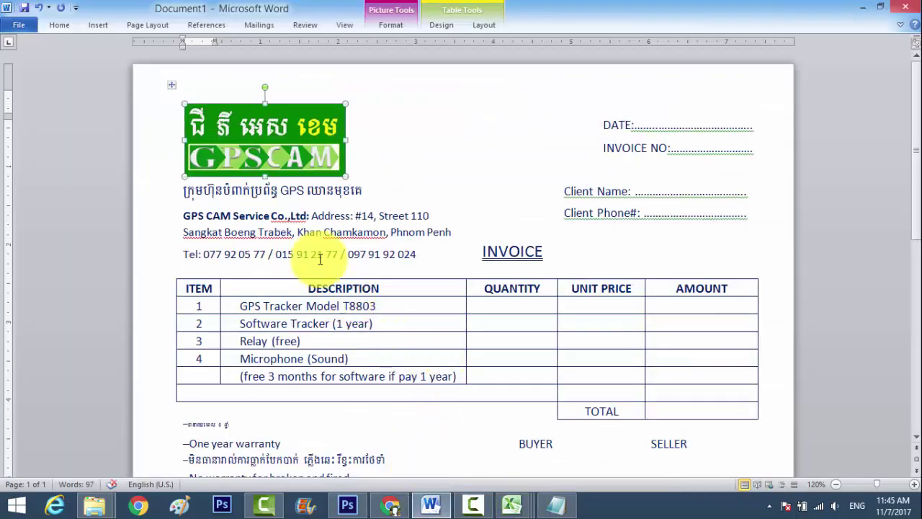
{"action": "left_click", "coordinate": [177, 188]}
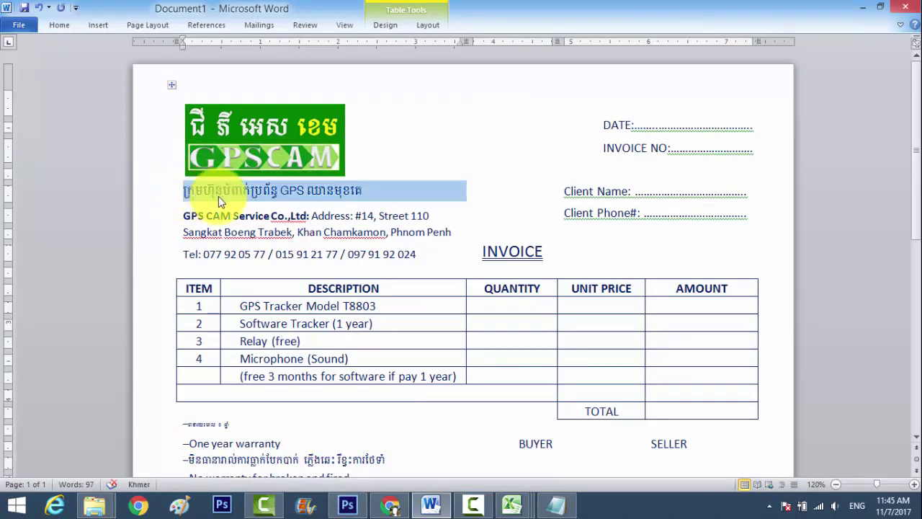
{"action": "left_click", "coordinate": [218, 196]}
{"action": "left_click_drag", "start_coordinate": [361, 190], "coordinate": [183, 191]}
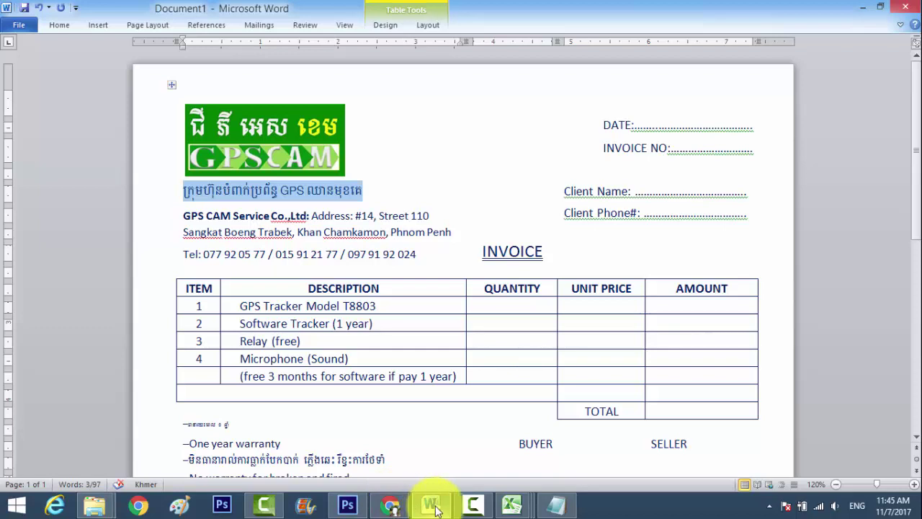
{"action": "mouse_move", "coordinate": [436, 510]}
{"action": "mouse_move", "coordinate": [513, 504]}
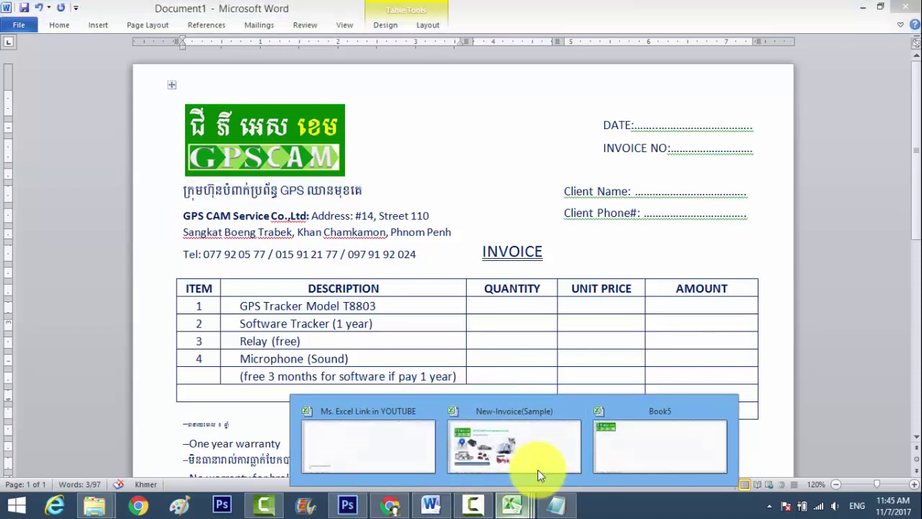
{"action": "left_click", "coordinate": [609, 426]}
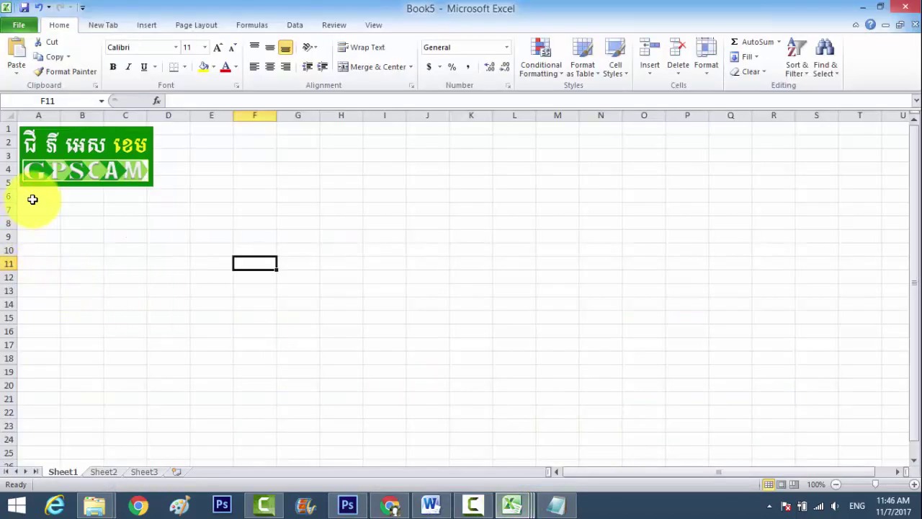
{"action": "key", "text": "ctrl+v"}
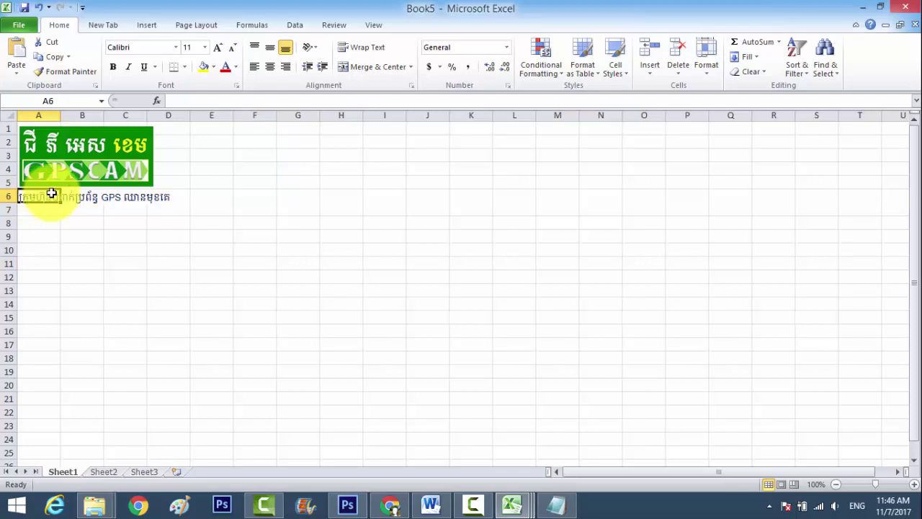
{"action": "left_click", "coordinate": [195, 239]}
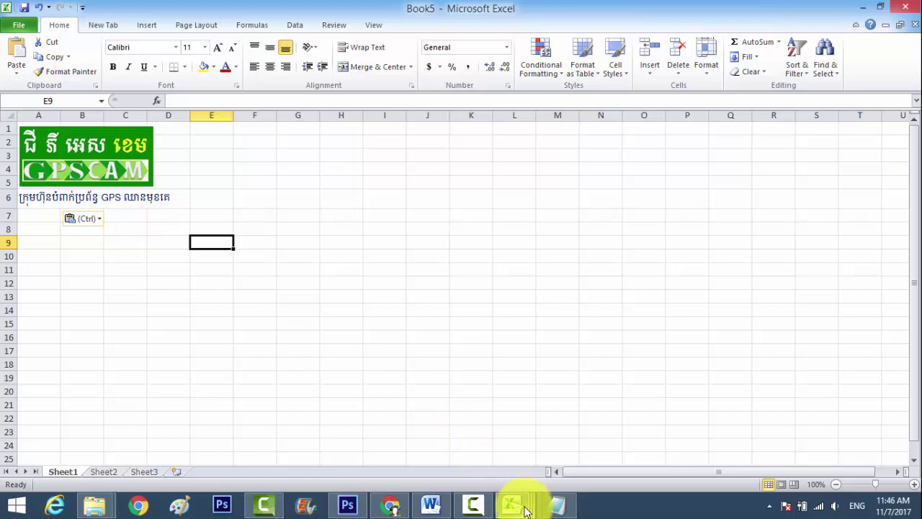
Copy the three company address and phone lines from Word into A7:A9.
{"action": "mouse_move", "coordinate": [525, 509]}
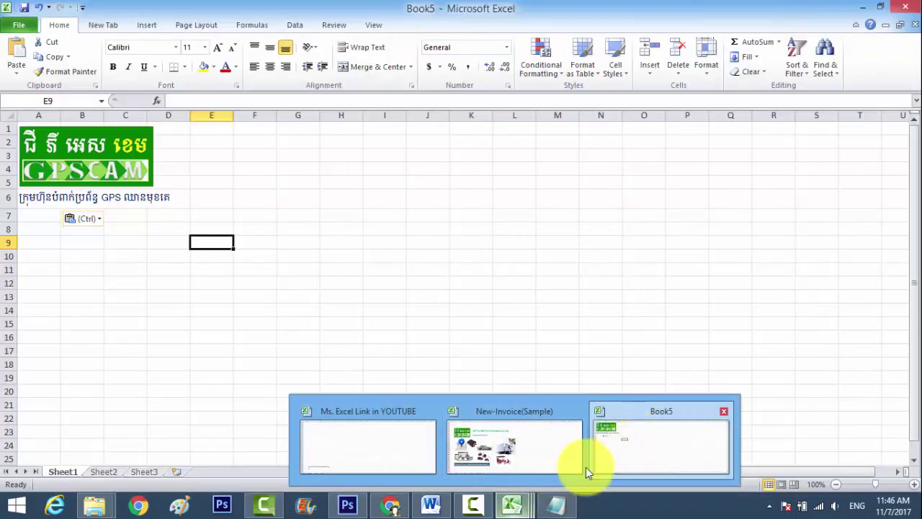
{"action": "left_click", "coordinate": [432, 502]}
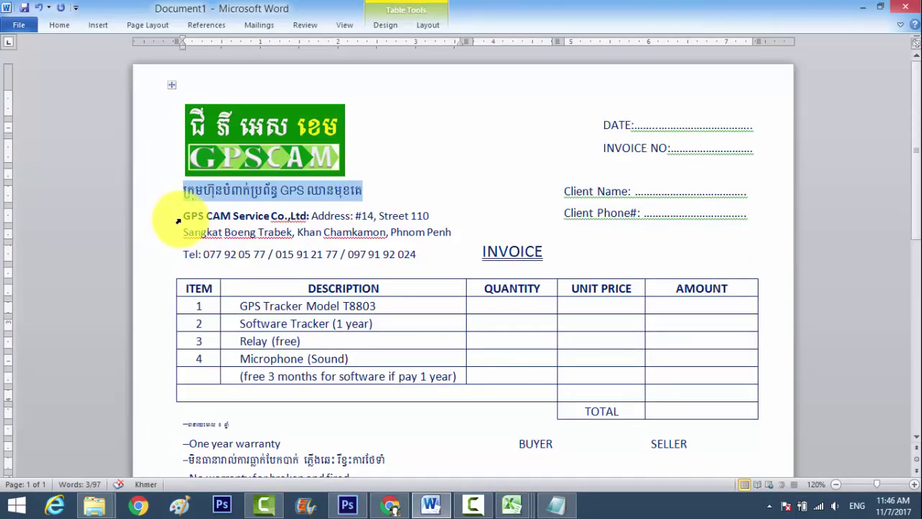
{"action": "mouse_move", "coordinate": [180, 215]}
{"action": "left_mouse_down"}
{"action": "mouse_move", "coordinate": [451, 225]}
{"action": "mouse_move", "coordinate": [375, 248]}
{"action": "left_mouse_up"}
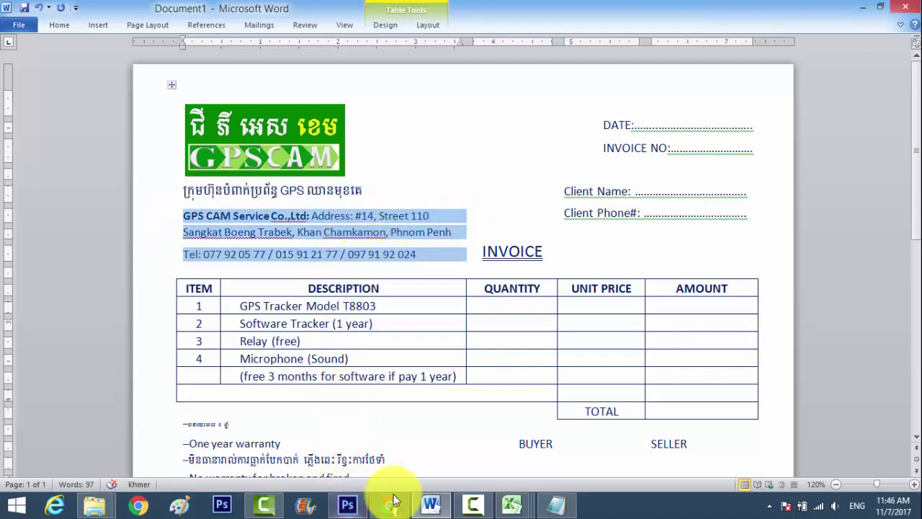
{"action": "mouse_move", "coordinate": [432, 507]}
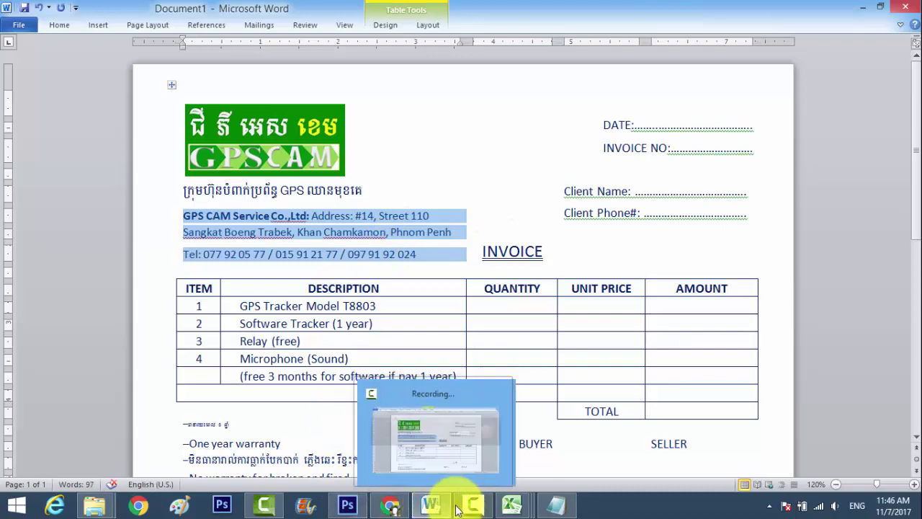
{"action": "mouse_move", "coordinate": [512, 504]}
{"action": "left_click", "coordinate": [654, 432]}
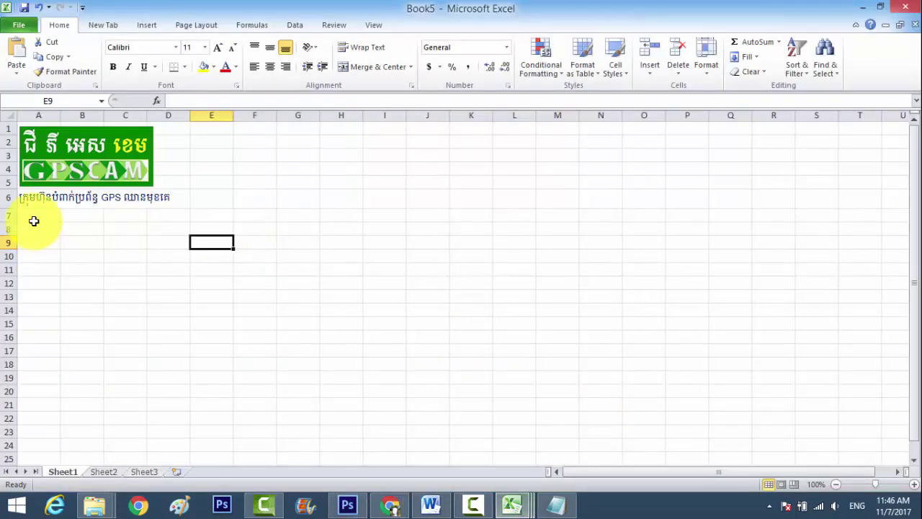
{"action": "key", "text": "ctrl+v"}
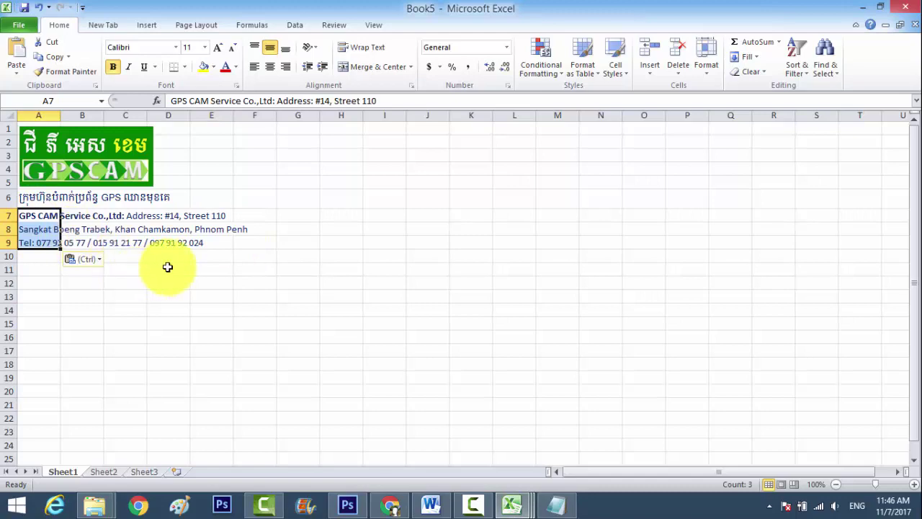
{"action": "left_click", "coordinate": [165, 268]}
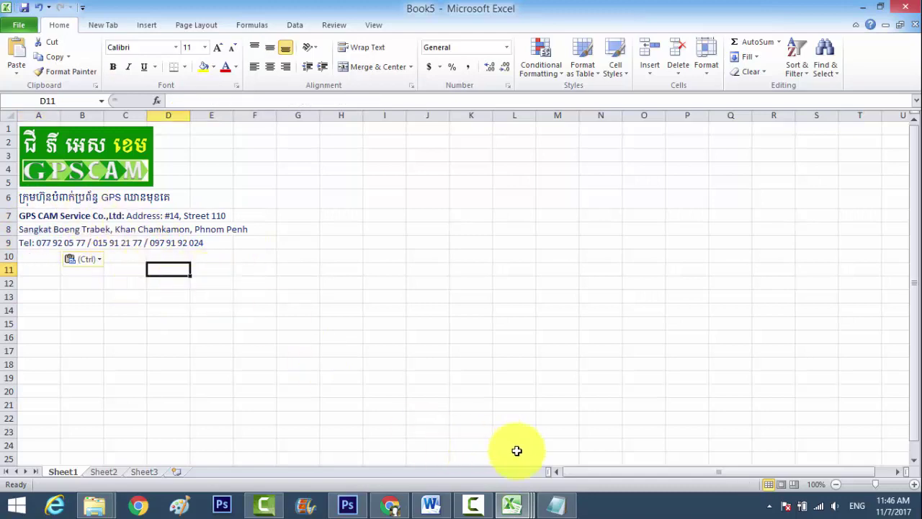
{"action": "left_click", "coordinate": [420, 504]}
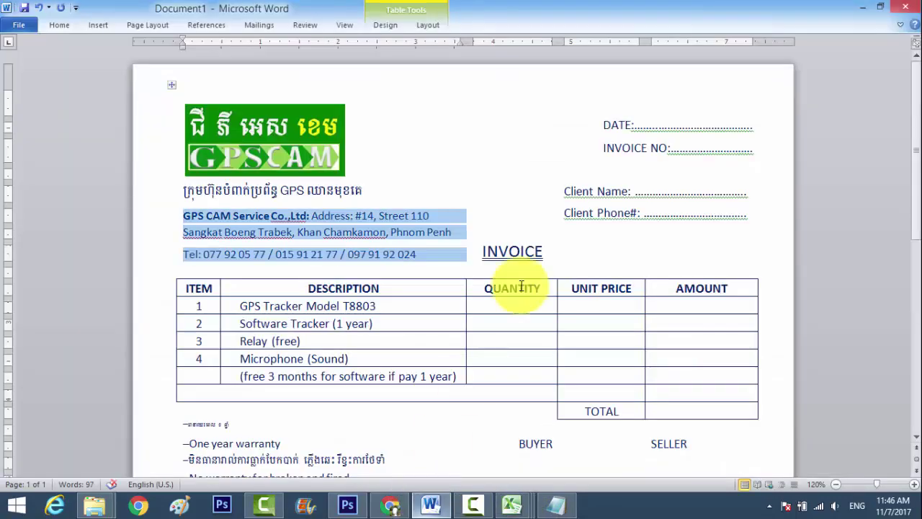
Paste the INVOICE heading into F9, then undo it while keeping the address rows.
{"action": "left_click_drag", "start_coordinate": [603, 126], "coordinate": [636, 215]}
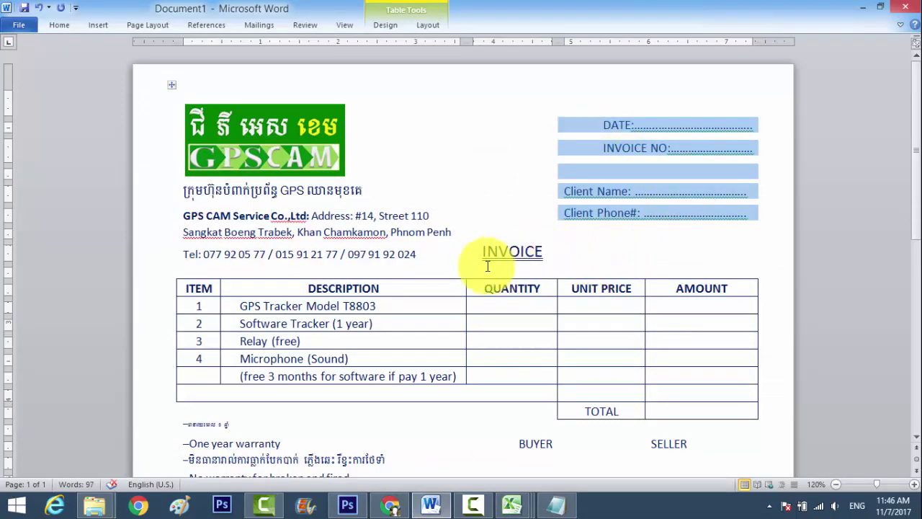
{"action": "left_click_drag", "start_coordinate": [476, 251], "coordinate": [537, 256]}
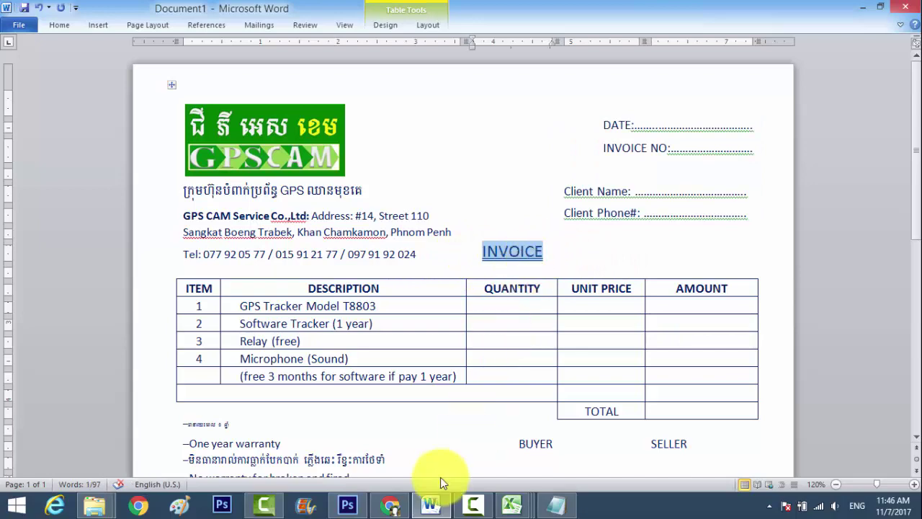
{"action": "mouse_move", "coordinate": [521, 510]}
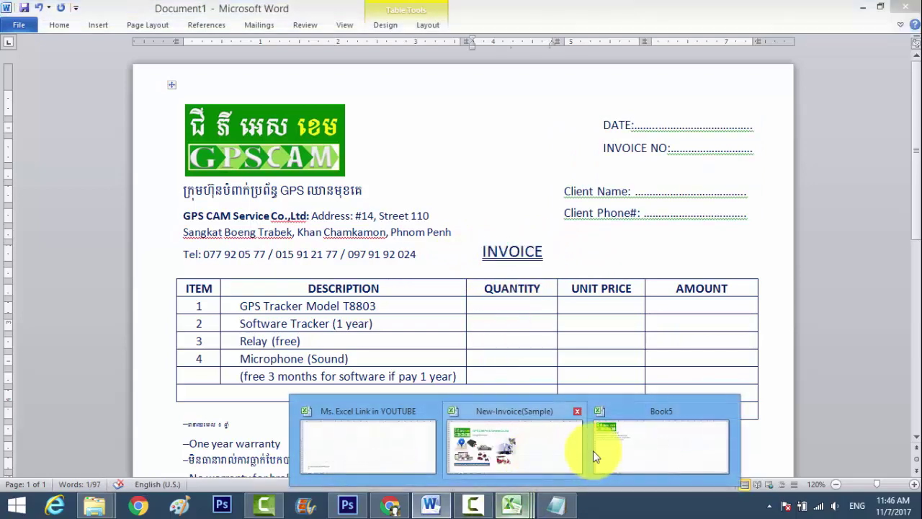
{"action": "left_click", "coordinate": [627, 449]}
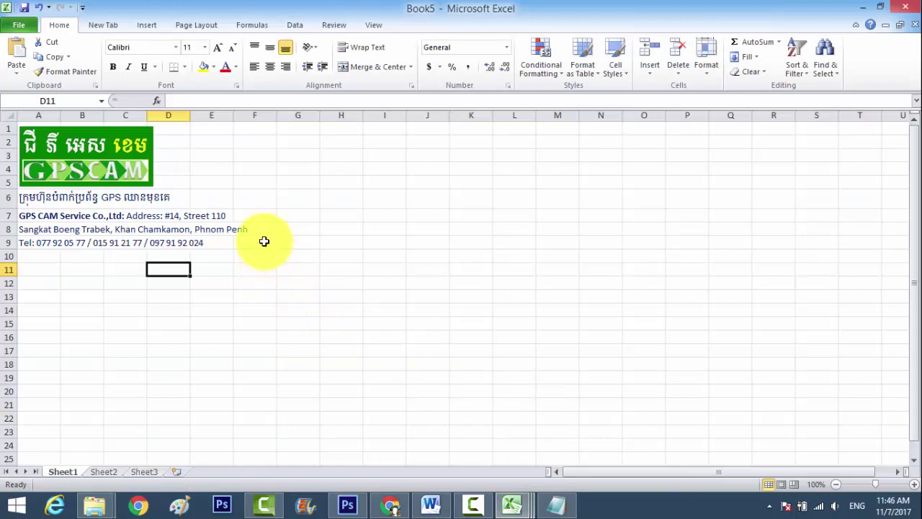
{"action": "key", "text": "ctrl+v"}
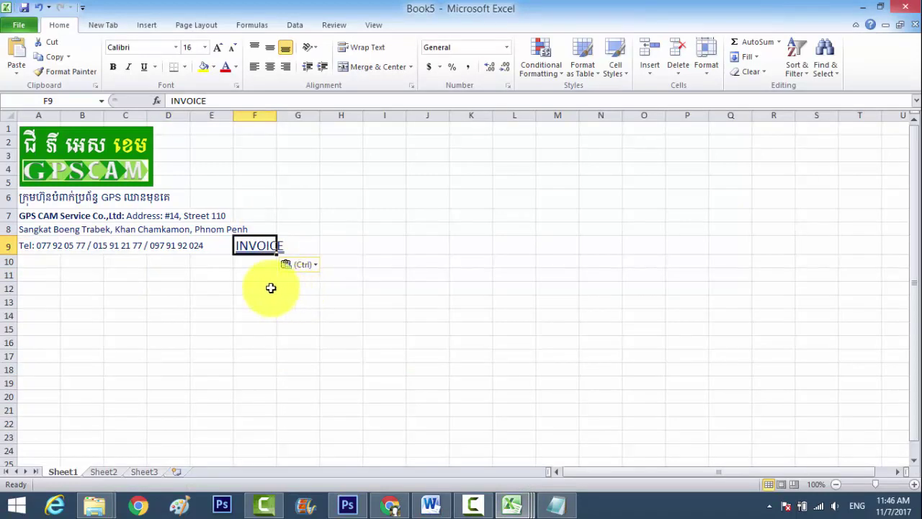
{"action": "key", "text": "ctrl+c"}
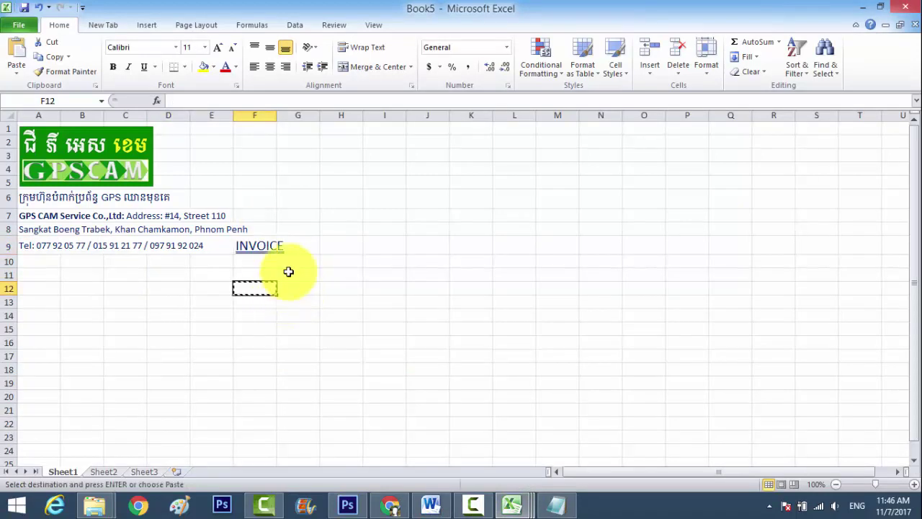
{"action": "key", "text": "ctrl+z"}
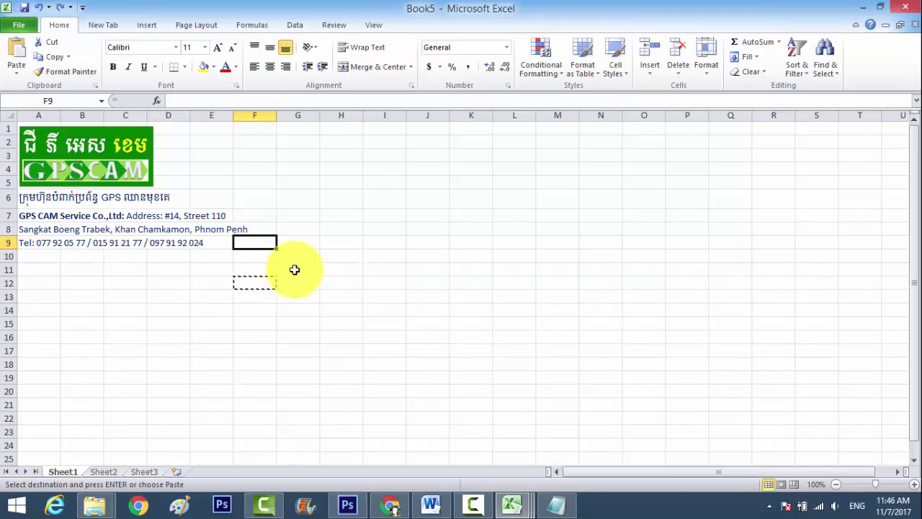
{"action": "key", "text": "ctrl+z"}
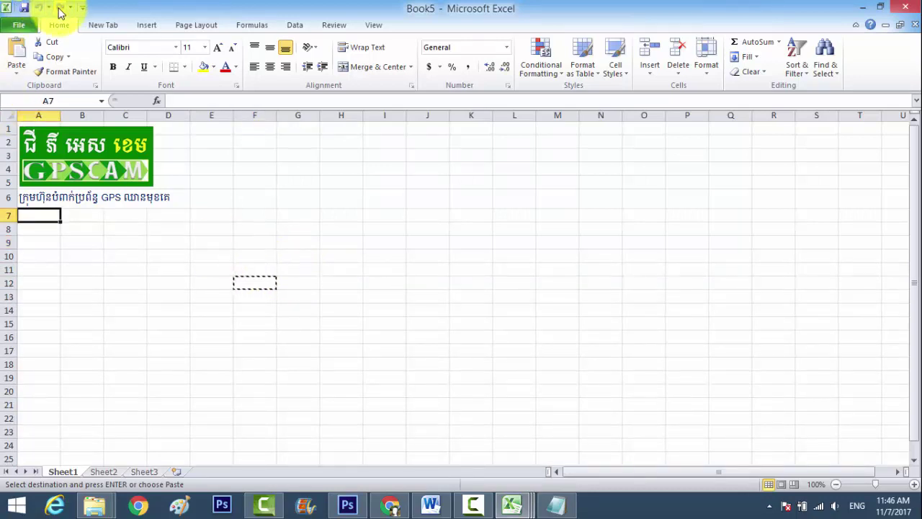
{"action": "left_click", "coordinate": [60, 8]}
Paste the underlined INVOICE title into cell F10.
{"action": "left_click", "coordinate": [261, 255]}
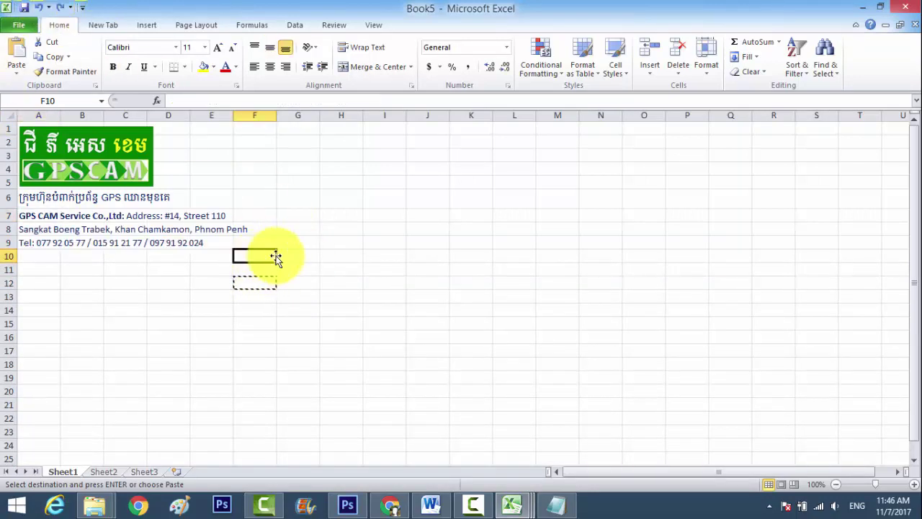
{"action": "key", "text": "Escape"}
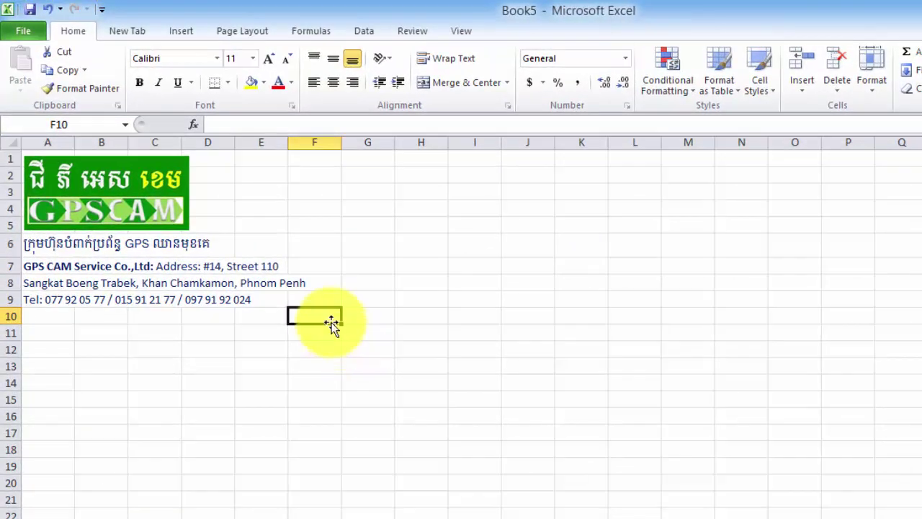
{"action": "key", "text": "alt+Tab"}
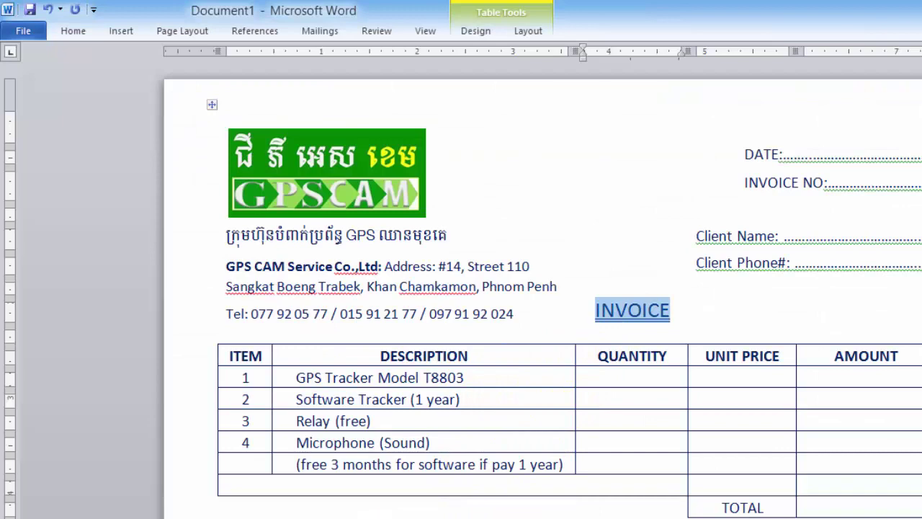
{"action": "key", "text": "alt+Tab"}
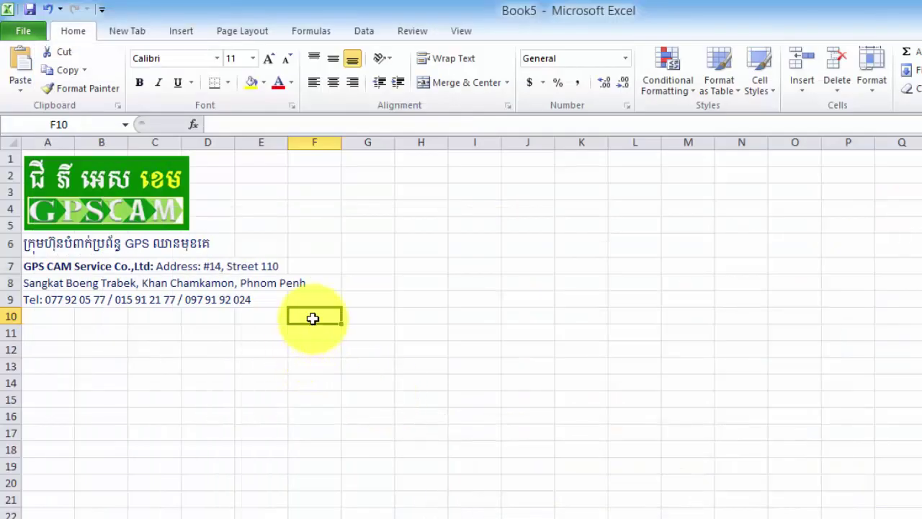
{"action": "key", "text": "ctrl+v"}
{"action": "left_click", "coordinate": [313, 370]}
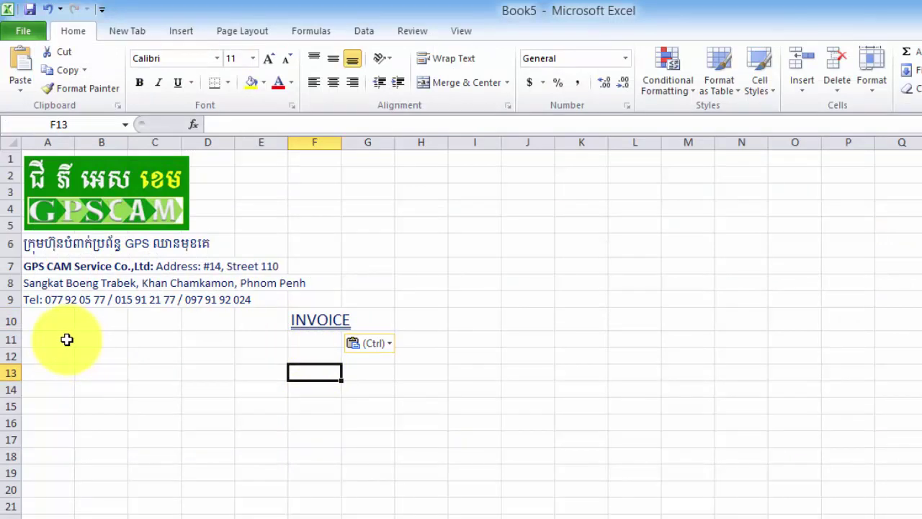
Paste the copied block from Word into A11:G20.
{"action": "left_click_drag", "start_coordinate": [58, 341], "coordinate": [370, 483]}
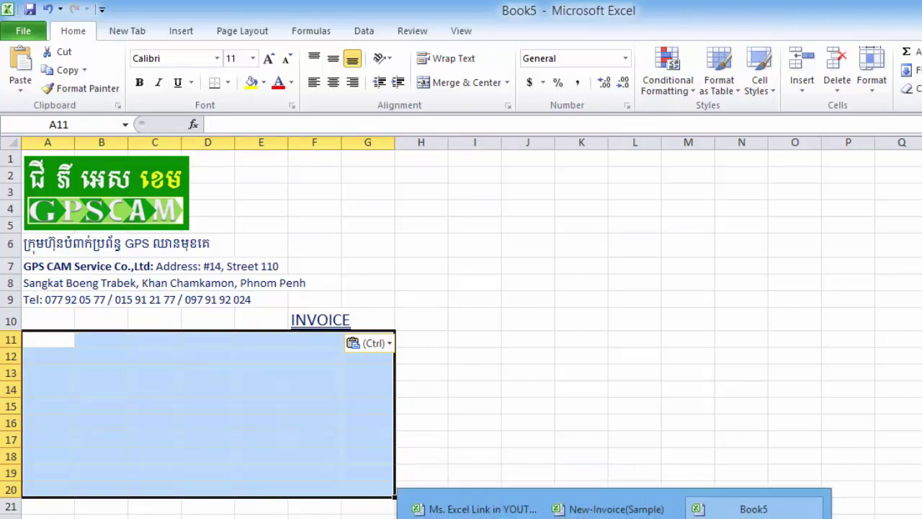
{"action": "left_click", "coordinate": [537, 515]}
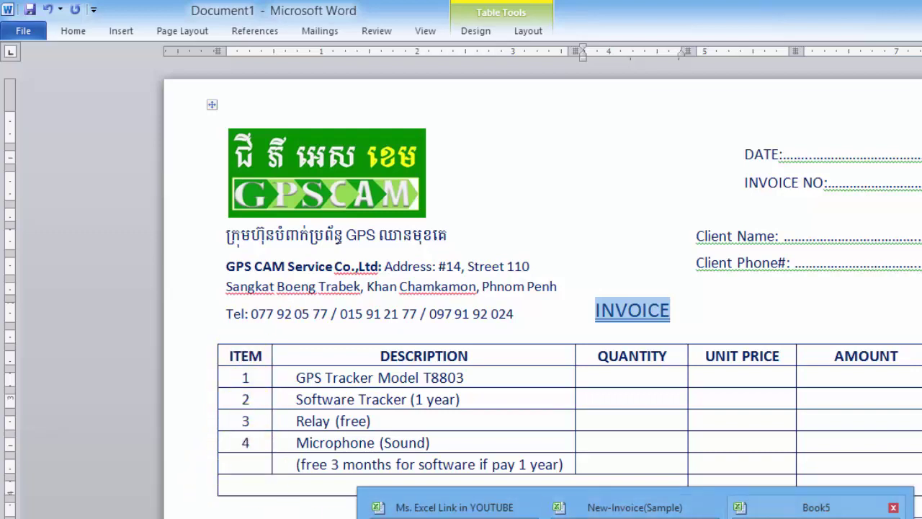
{"action": "left_click", "coordinate": [816, 504]}
{"action": "key", "text": "ctrl+v"}
{"action": "left_click", "coordinate": [151, 405]}
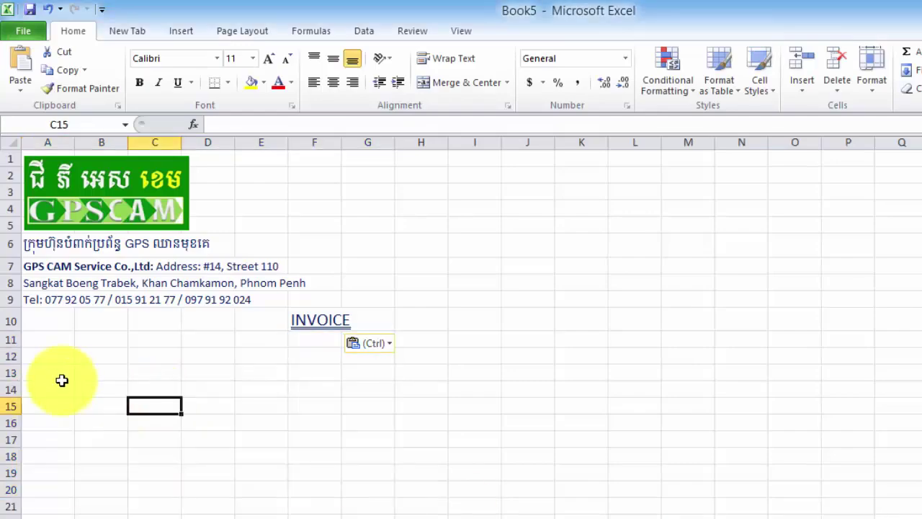
Select A12:E18 for the invoice table and bring up its cell options.
{"action": "left_click", "coordinate": [40, 357]}
{"action": "left_click", "coordinate": [112, 358]}
{"action": "left_click", "coordinate": [155, 358]}
{"action": "left_click", "coordinate": [216, 358]}
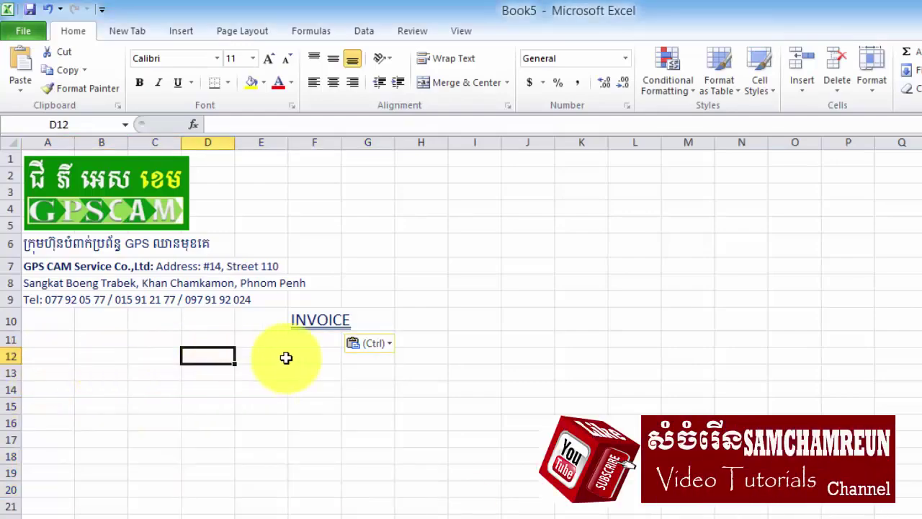
{"action": "left_click", "coordinate": [269, 356]}
{"action": "left_click_drag", "start_coordinate": [42, 363], "coordinate": [264, 456]}
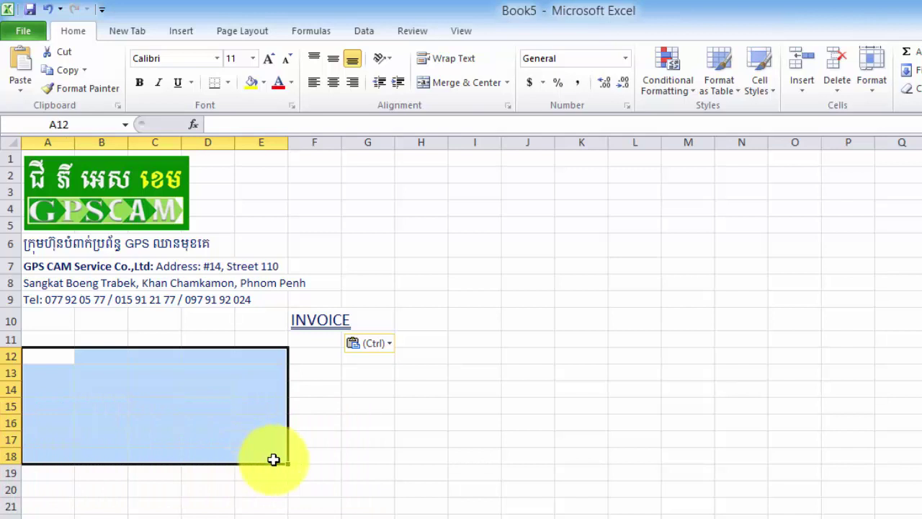
{"action": "right_click", "coordinate": [171, 382]}
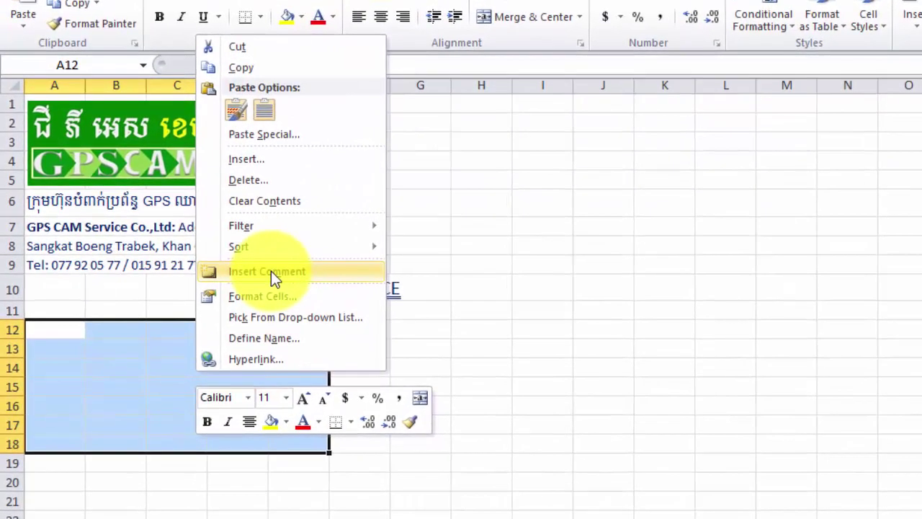
Give A12:E18 Outline and Inside borders through Format Cells.
{"action": "left_click", "coordinate": [270, 270]}
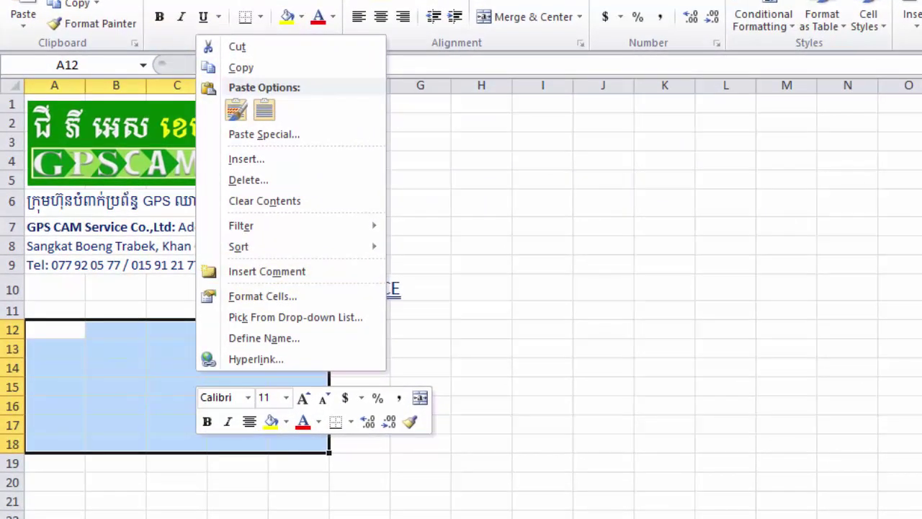
{"action": "left_click", "coordinate": [275, 303]}
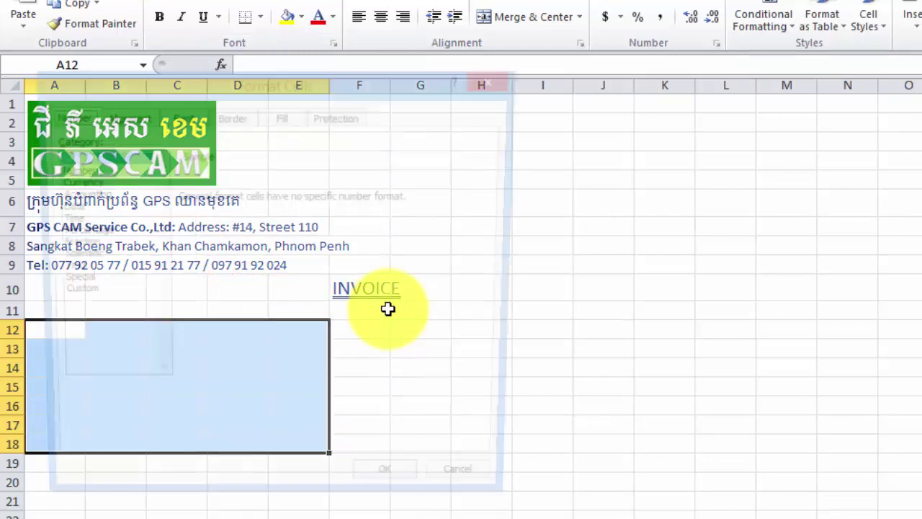
{"action": "left_click", "coordinate": [227, 116]}
{"action": "left_click", "coordinate": [281, 116]}
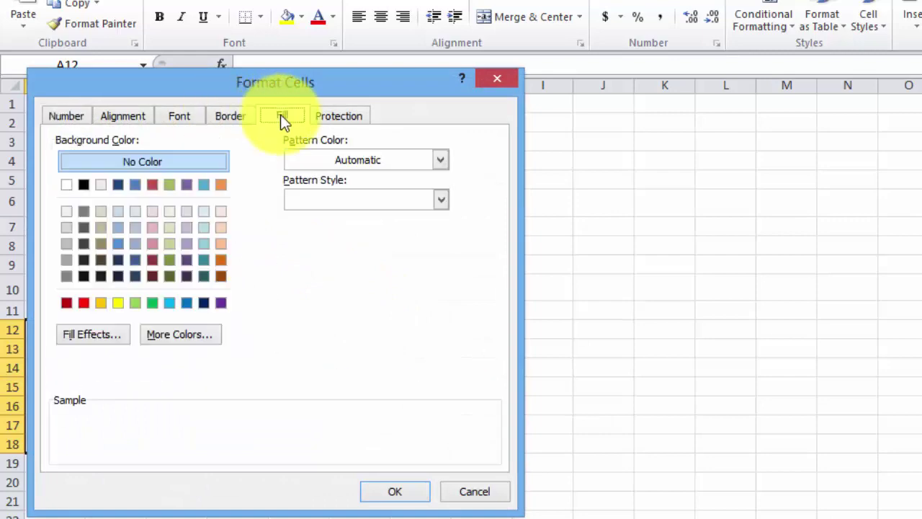
{"action": "left_click", "coordinate": [230, 120]}
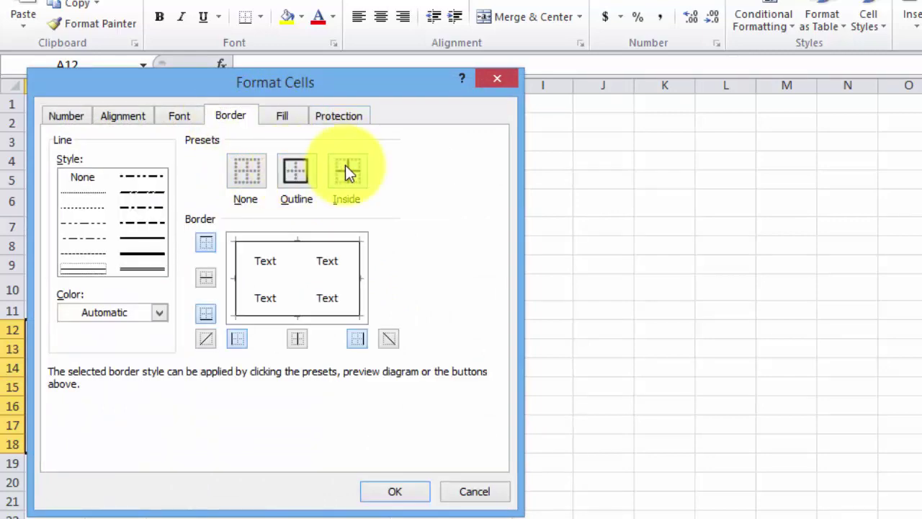
{"action": "left_click", "coordinate": [346, 172]}
{"action": "left_click", "coordinate": [391, 495]}
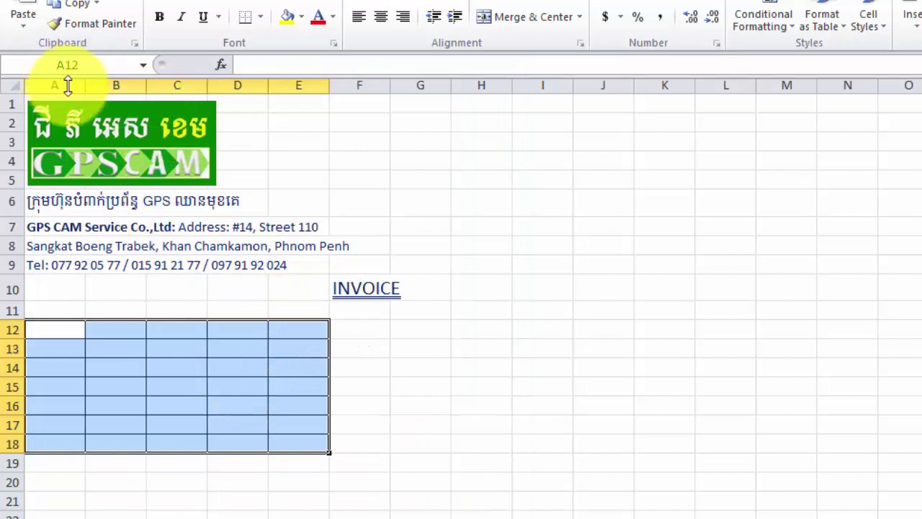
Widen columns A through E, then widen column B further for descriptions.
{"action": "left_click_drag", "start_coordinate": [67, 86], "coordinate": [298, 85]}
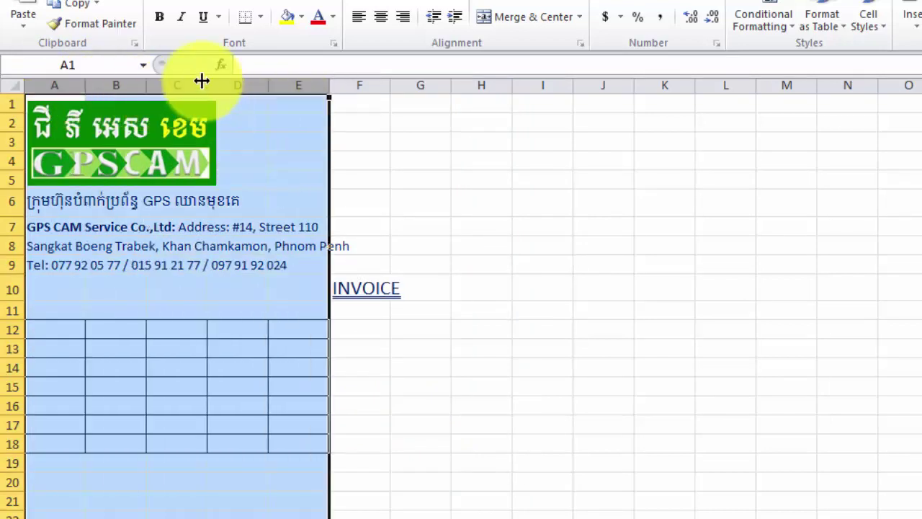
{"action": "left_click_drag", "start_coordinate": [201, 80], "coordinate": [257, 86]}
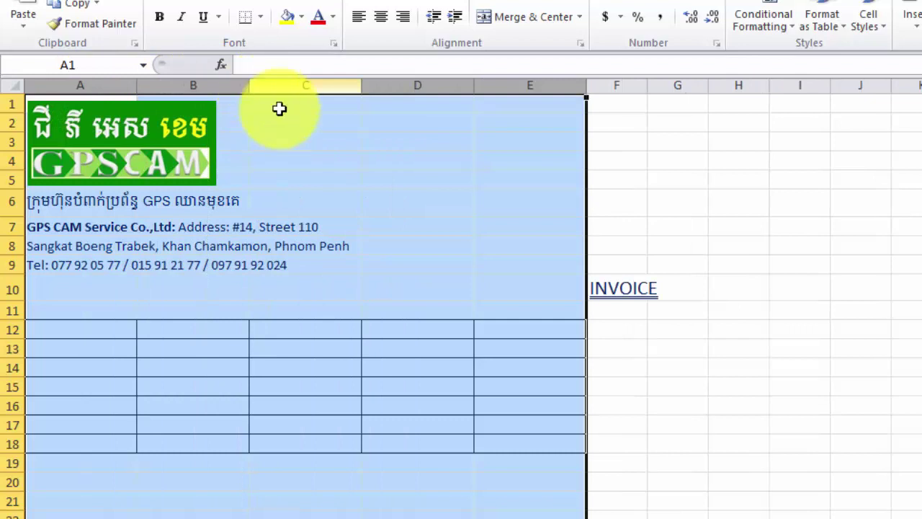
{"action": "left_click", "coordinate": [407, 384]}
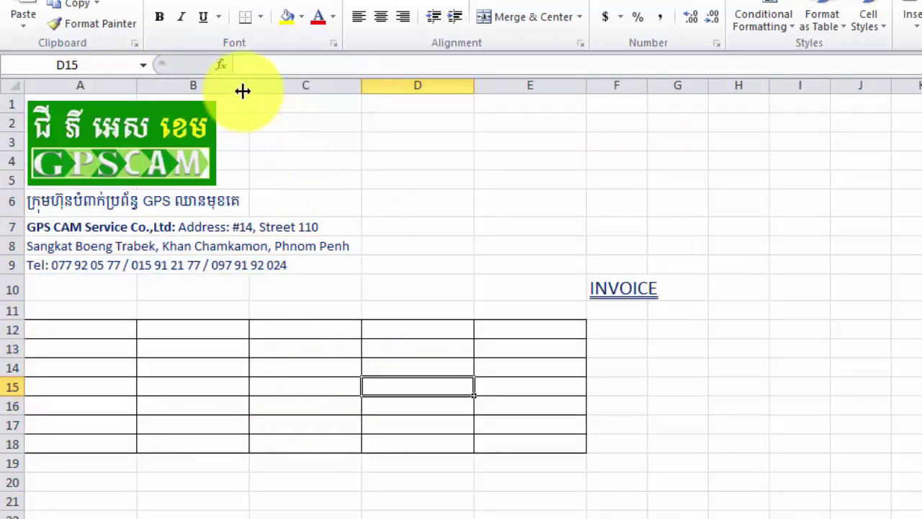
{"action": "left_click_drag", "start_coordinate": [249, 86], "coordinate": [259, 85]}
{"action": "left_click", "coordinate": [354, 364]}
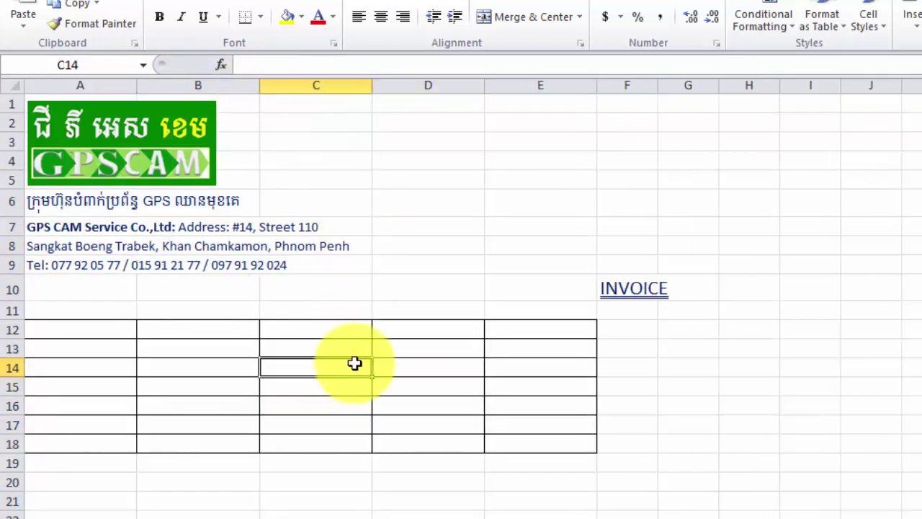
Move the INVOICE title from F10 to C10.
{"action": "left_click", "coordinate": [640, 289]}
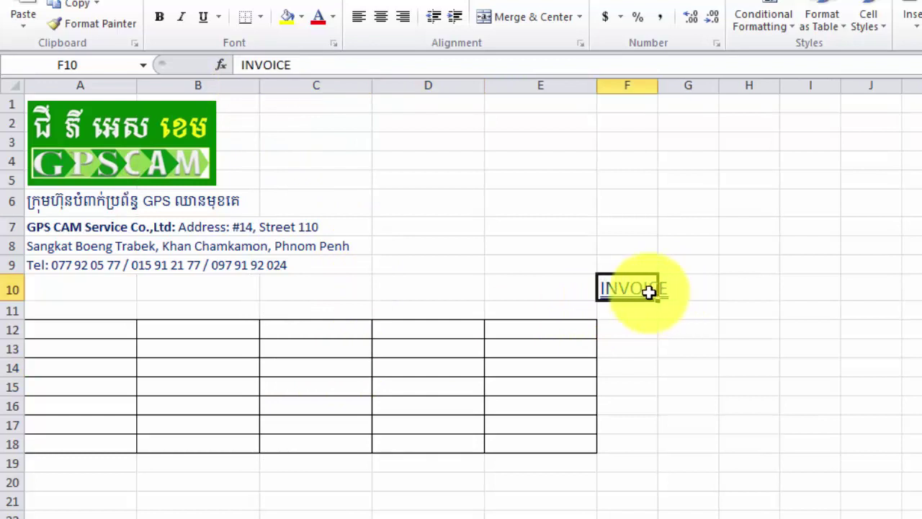
{"action": "key", "text": "ctrl+x"}
{"action": "left_click", "coordinate": [294, 290]}
{"action": "key", "text": "ctrl+v"}
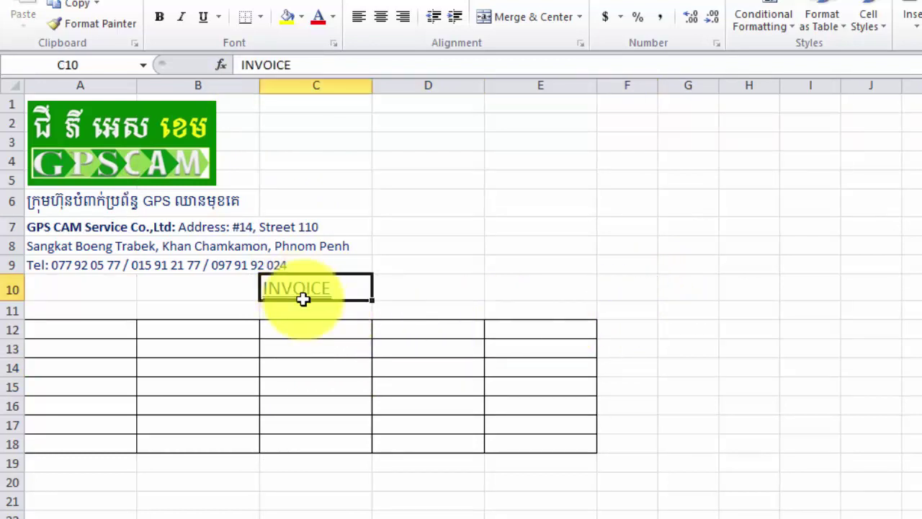
{"action": "left_click", "coordinate": [315, 369]}
Narrow column A to fit the item numbers.
{"action": "left_click", "coordinate": [91, 328]}
{"action": "left_click", "coordinate": [83, 363]}
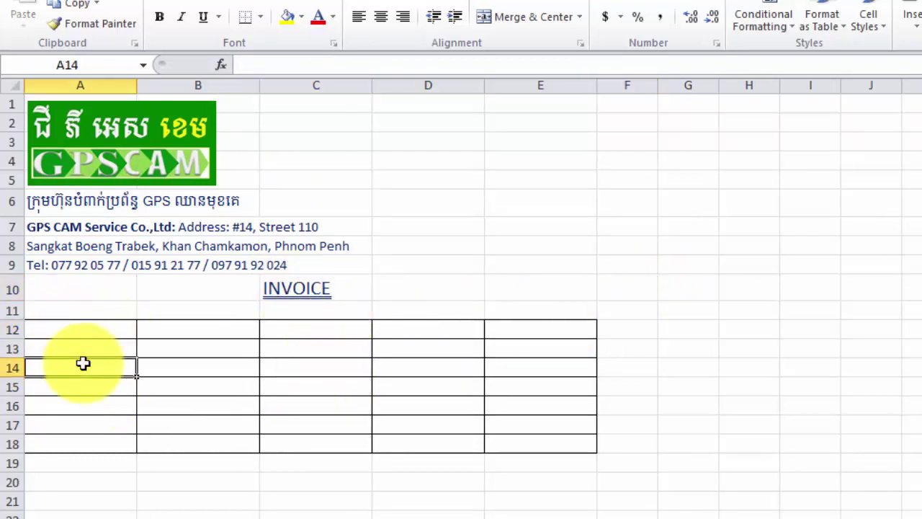
{"action": "left_click_drag", "start_coordinate": [136, 85], "coordinate": [77, 94]}
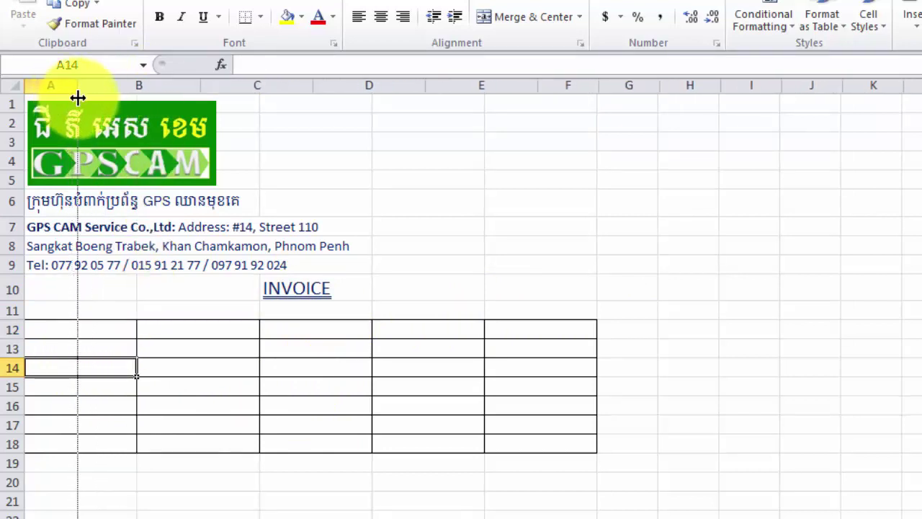
{"action": "left_click", "coordinate": [96, 378]}
Copy the Word table's header row, ITEM through AMOUNT, and return to Excel.
{"action": "type", "text": "ITEM"}
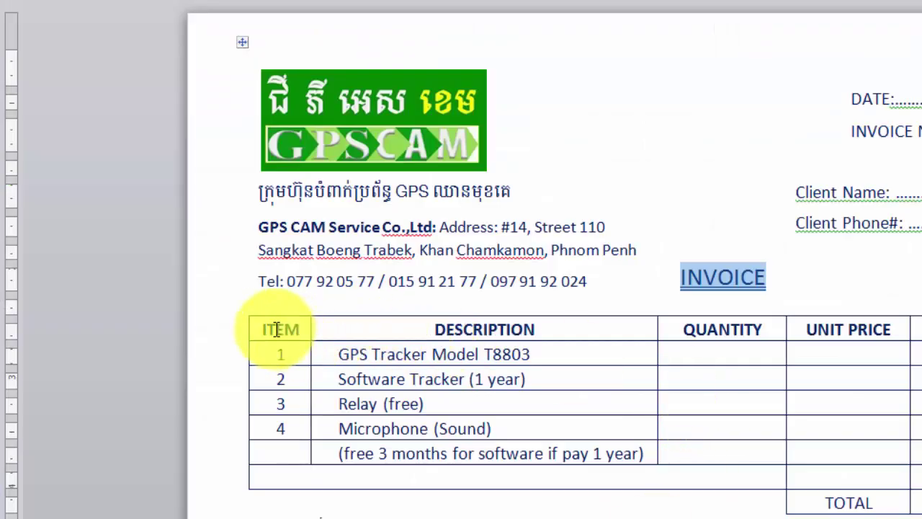
{"action": "left_click_drag", "start_coordinate": [276, 329], "coordinate": [300, 329]}
{"action": "left_click_drag", "start_coordinate": [365, 329], "coordinate": [915, 329]}
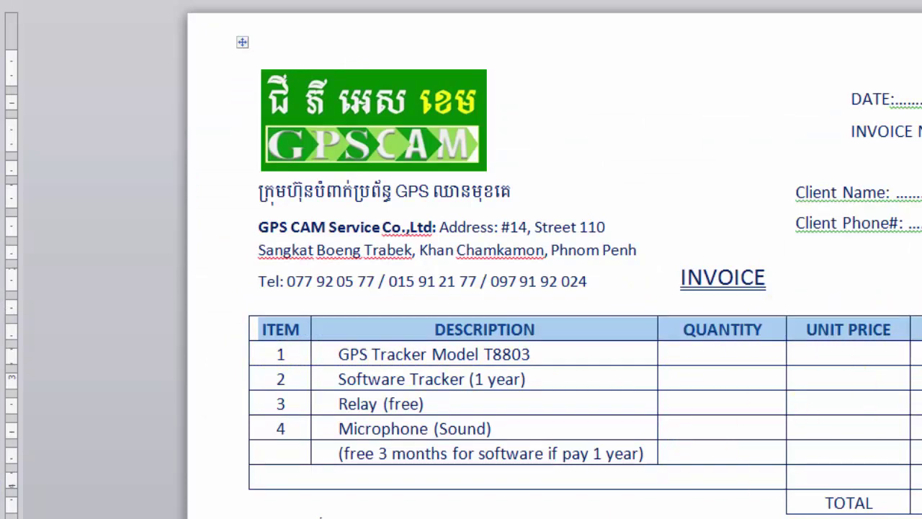
{"action": "left_click", "coordinate": [853, 504]}
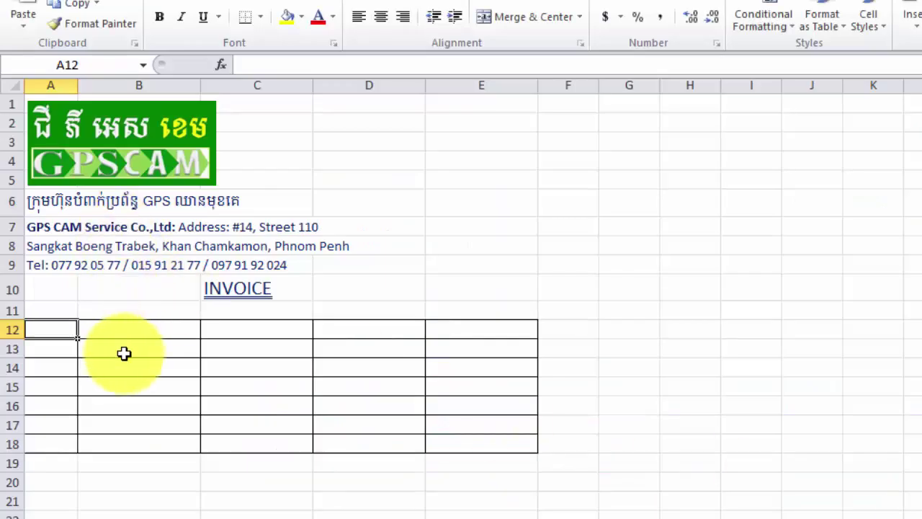
Paste the ITEM, DESCRIPTION, QUANTITY, UNIT PRICE, AMOUNT headers into row 12 and shrink row 11.
{"action": "key", "text": "ctrl+v"}
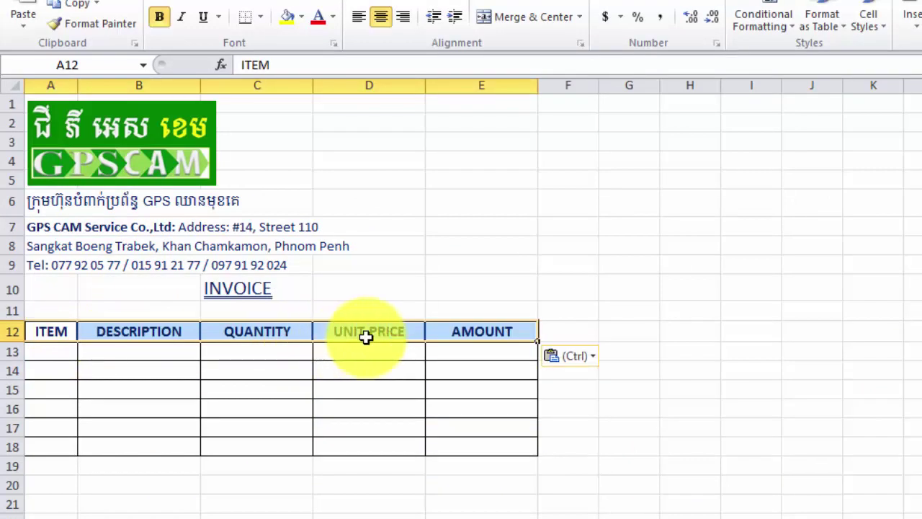
{"action": "left_click", "coordinate": [383, 352]}
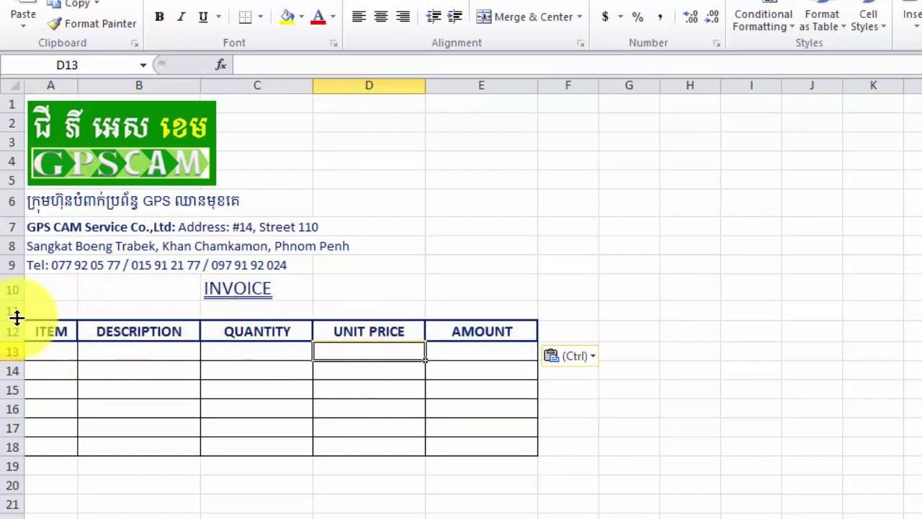
{"action": "left_click_drag", "start_coordinate": [16, 317], "coordinate": [19, 309]}
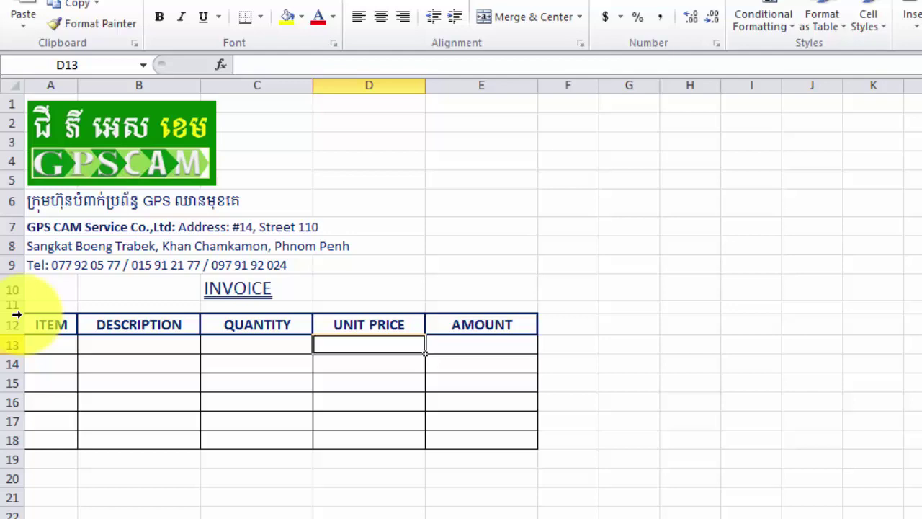
{"action": "left_click", "coordinate": [271, 376]}
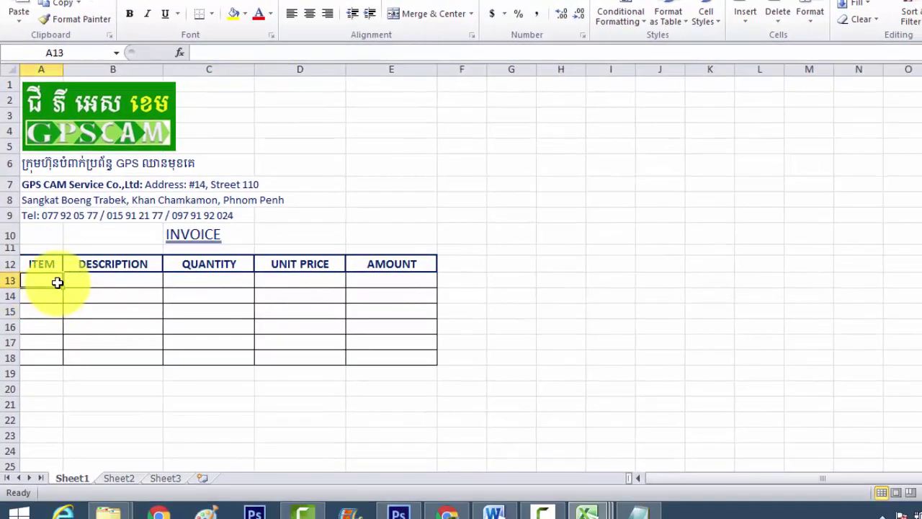
Enter item numbers 1 to 5 in A13:A17.
{"action": "type", "text": "1"}
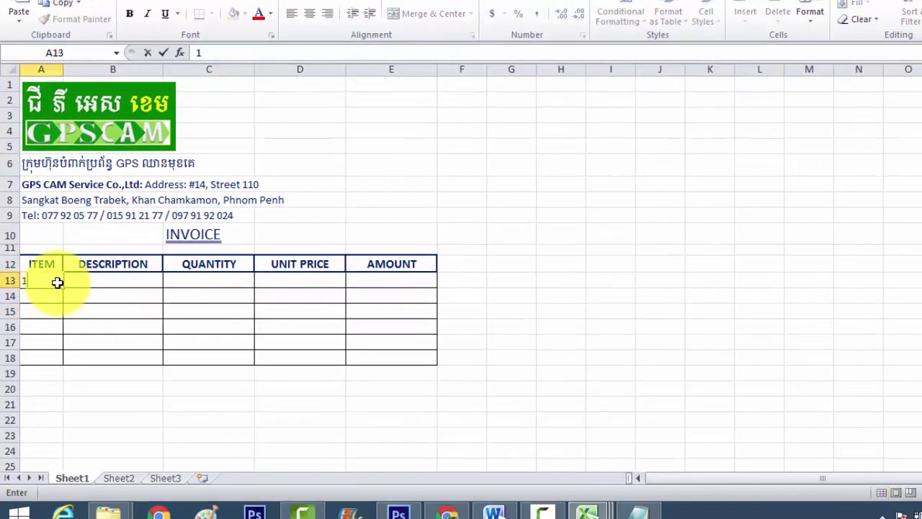
{"action": "key", "text": "Return"}
{"action": "type", "text": "2"}
{"action": "key", "text": "Return"}
{"action": "type", "text": "3"}
{"action": "key", "text": "Return"}
{"action": "type", "text": "4"}
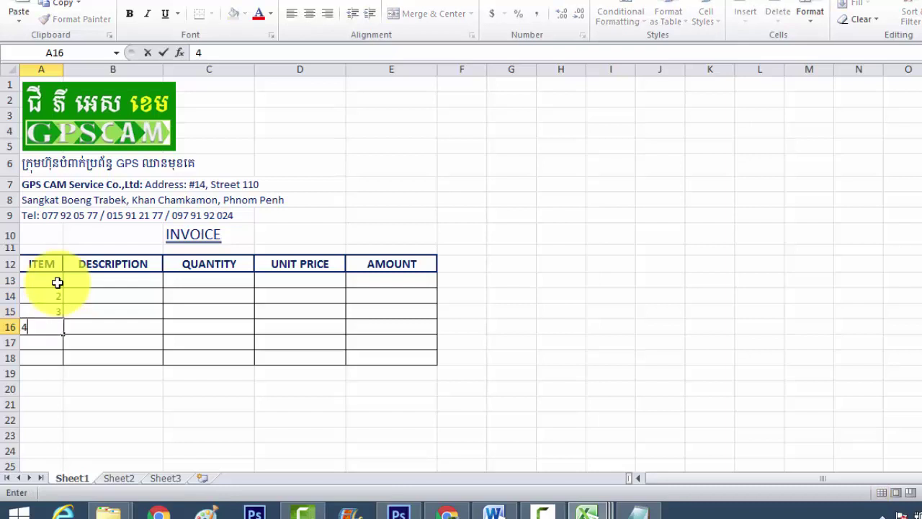
{"action": "key", "text": "Return"}
{"action": "type", "text": "5"}
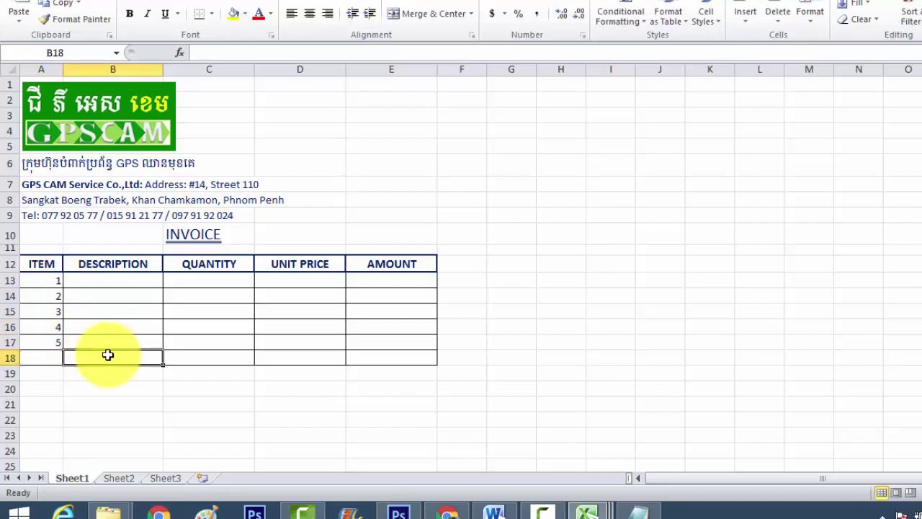
Centre the item numbers in A13:A18 and widen the DESCRIPTION column.
{"action": "left_click_drag", "start_coordinate": [50, 283], "coordinate": [47, 358]}
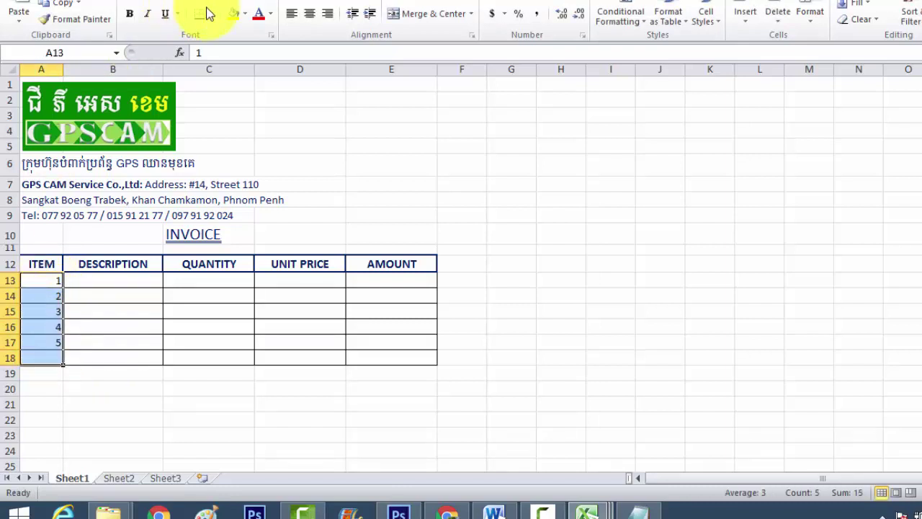
{"action": "left_click", "coordinate": [108, 325]}
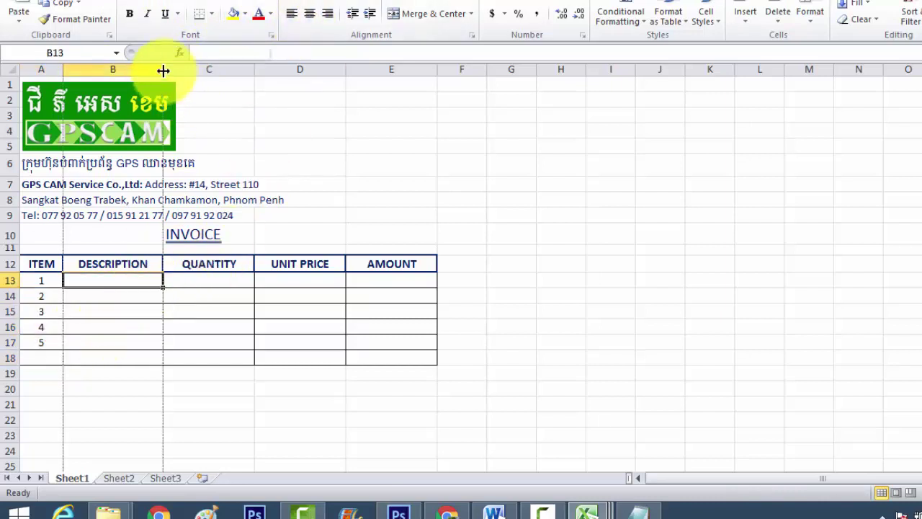
{"action": "left_click_drag", "start_coordinate": [164, 70], "coordinate": [212, 71]}
{"action": "left_click", "coordinate": [152, 324]}
Narrow the QUANTITY, UNIT PRICE and AMOUNT columns to fit their headers.
{"action": "left_click_drag", "start_coordinate": [43, 280], "coordinate": [41, 339]}
{"action": "left_click_drag", "start_coordinate": [134, 280], "coordinate": [140, 346]}
{"action": "left_click", "coordinate": [257, 281]}
{"action": "left_click_drag", "start_coordinate": [301, 66], "coordinate": [289, 67]}
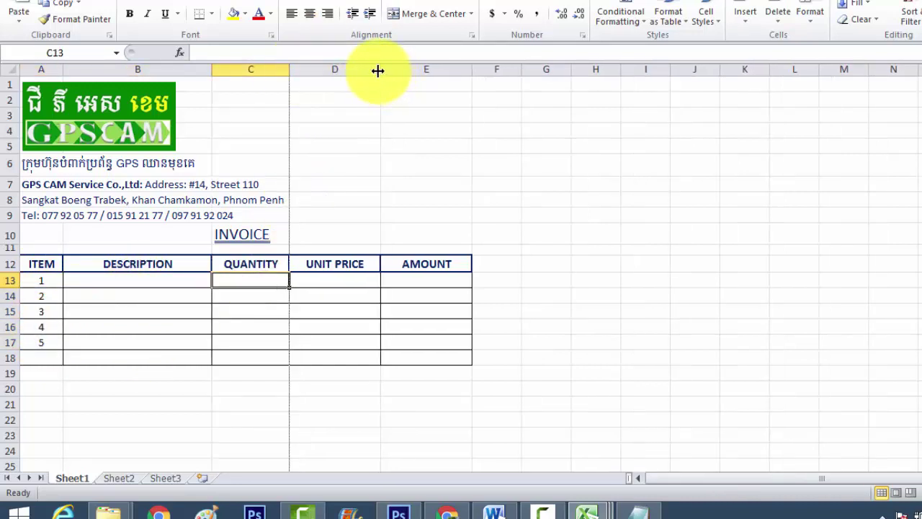
{"action": "left_click_drag", "start_coordinate": [377, 70], "coordinate": [355, 69]}
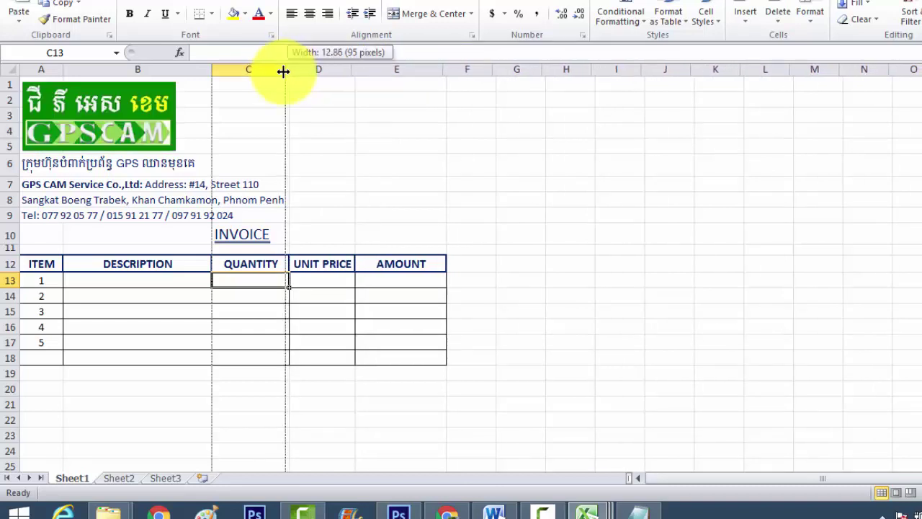
{"action": "left_click_drag", "start_coordinate": [286, 70], "coordinate": [281, 70]}
{"action": "left_click", "coordinate": [422, 298]}
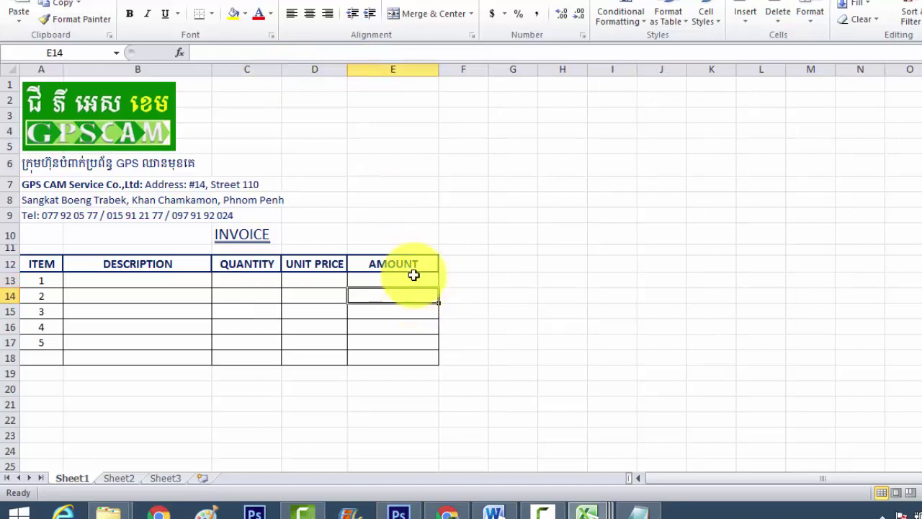
{"action": "left_click_drag", "start_coordinate": [437, 71], "coordinate": [421, 70]}
Select the top-right cells above the table where the date lines will go.
{"action": "left_click", "coordinate": [303, 311]}
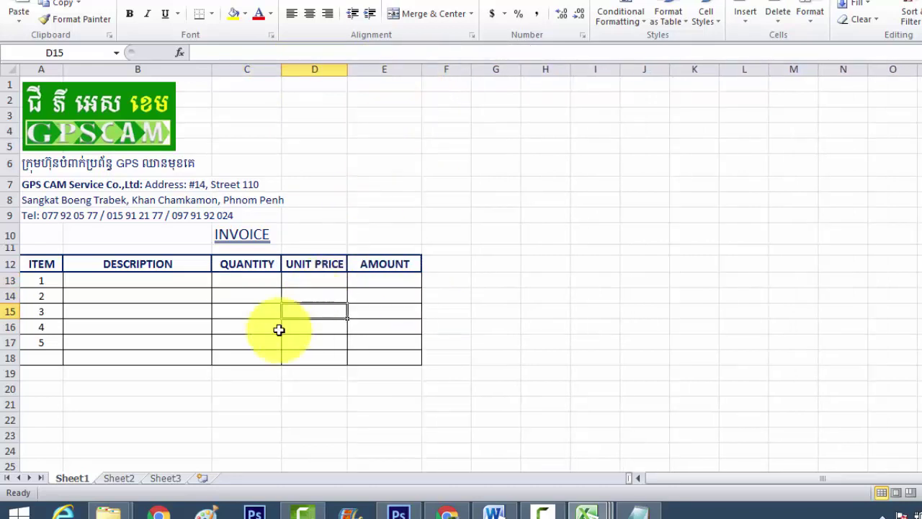
{"action": "left_click", "coordinate": [170, 326]}
{"action": "left_click", "coordinate": [247, 310]}
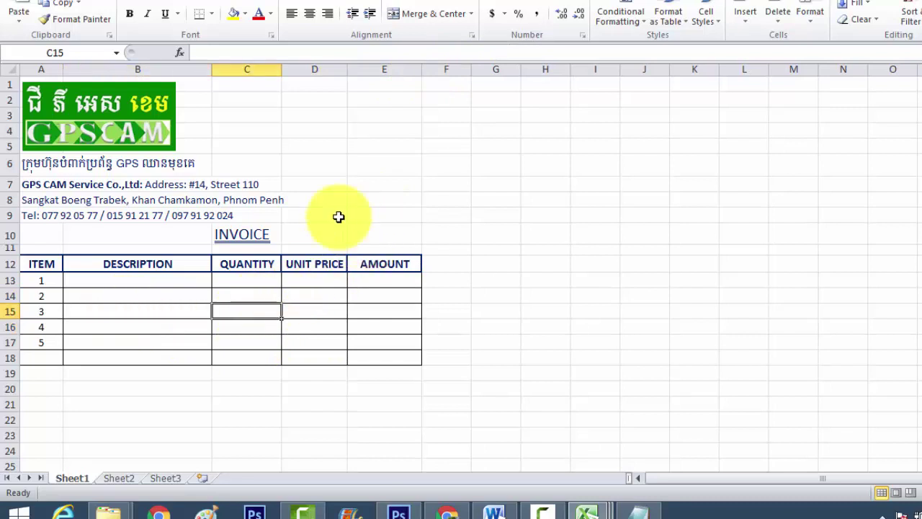
{"action": "left_click", "coordinate": [340, 130]}
{"action": "left_click_drag", "start_coordinate": [322, 105], "coordinate": [399, 103]}
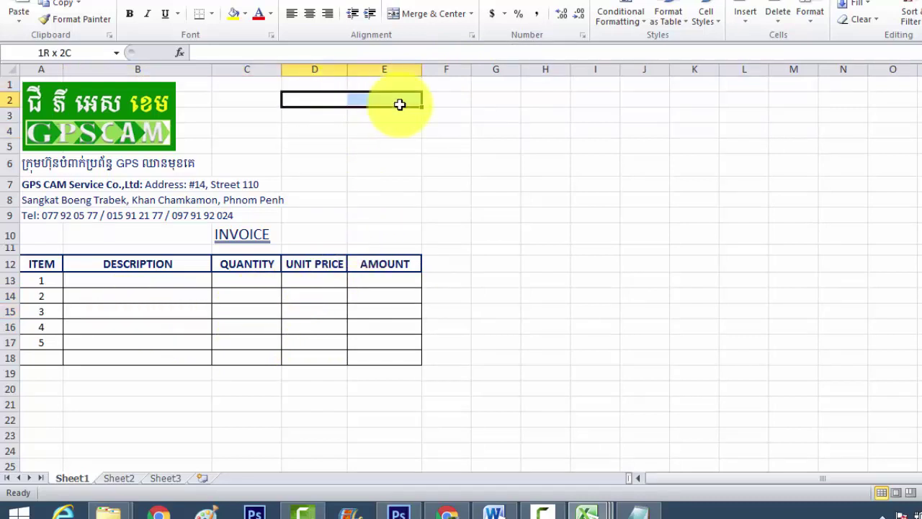
{"action": "left_click", "coordinate": [335, 115]}
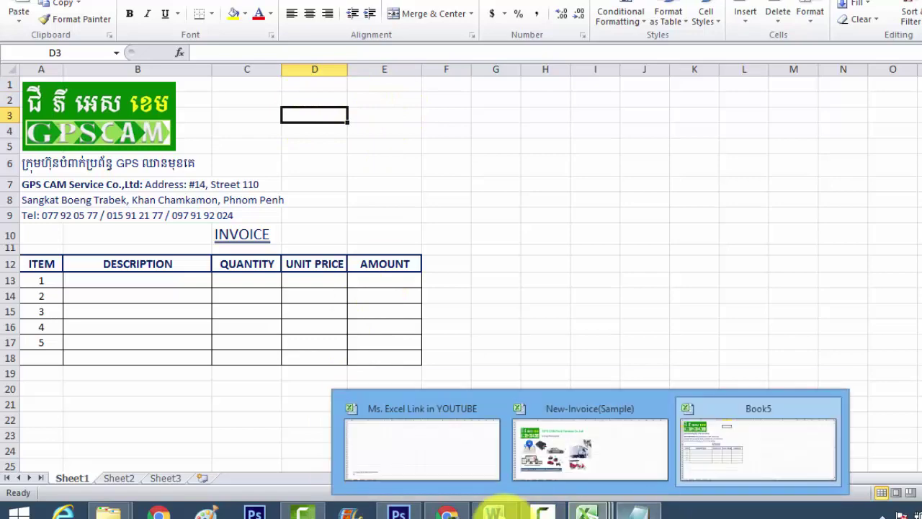
Copy the DATE and INVOICE NO lines from the Word sample invoice, then return to Excel.
{"action": "left_click", "coordinate": [495, 510]}
{"action": "left_click_drag", "start_coordinate": [689, 78], "coordinate": [778, 106]}
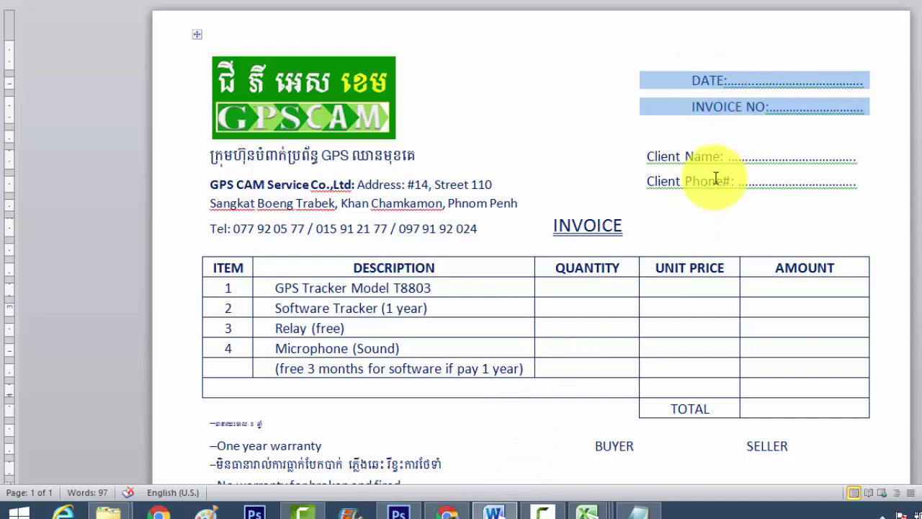
{"action": "left_click", "coordinate": [495, 510]}
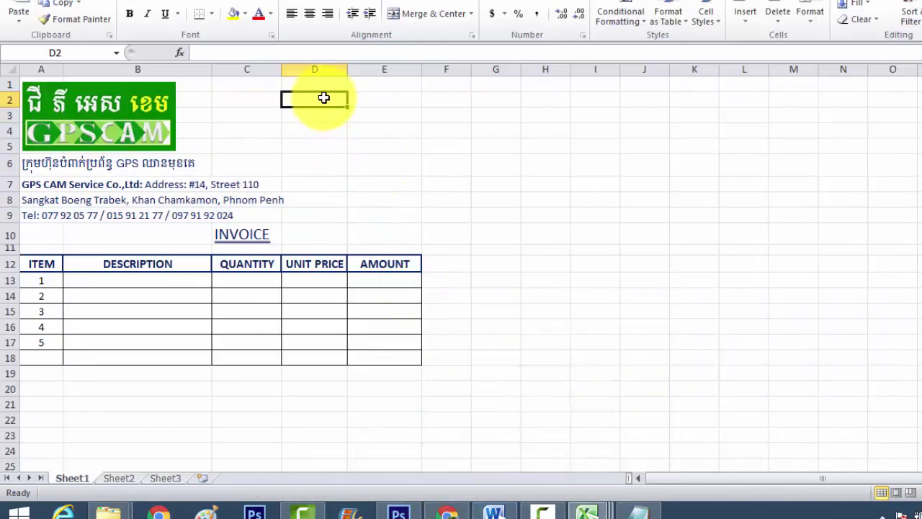
Paste the DATE and INVOICE NO lines, then copy them further right.
{"action": "key", "text": "ctrl+v"}
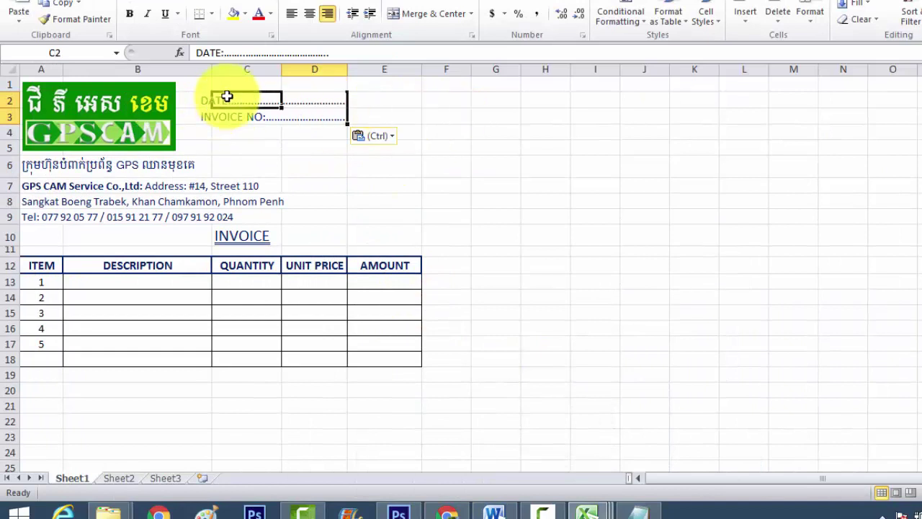
{"action": "left_click_drag", "start_coordinate": [231, 115], "coordinate": [314, 115]}
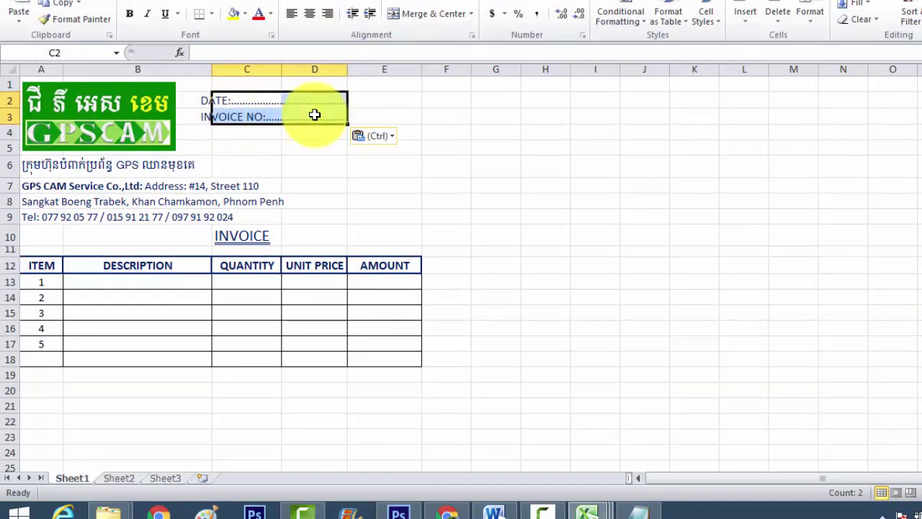
{"action": "key", "text": "ctrl+c"}
{"action": "left_click", "coordinate": [415, 98]}
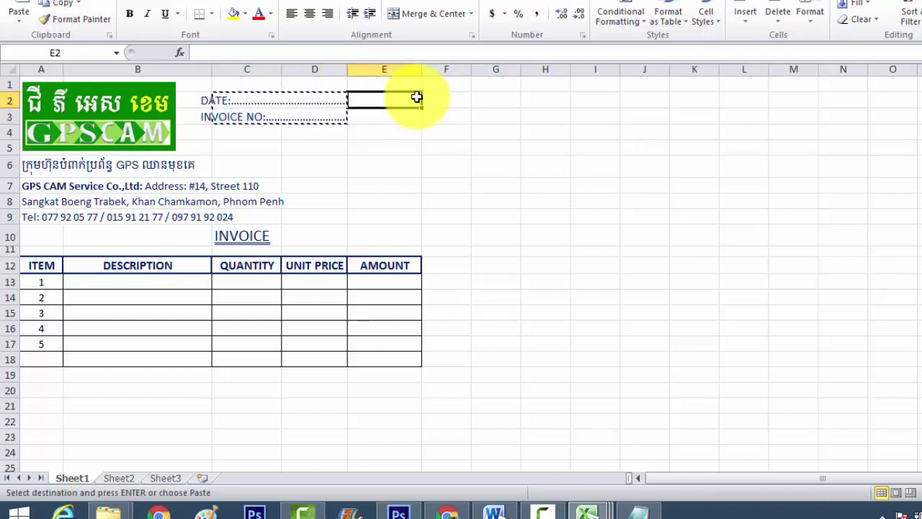
{"action": "key", "text": "Return"}
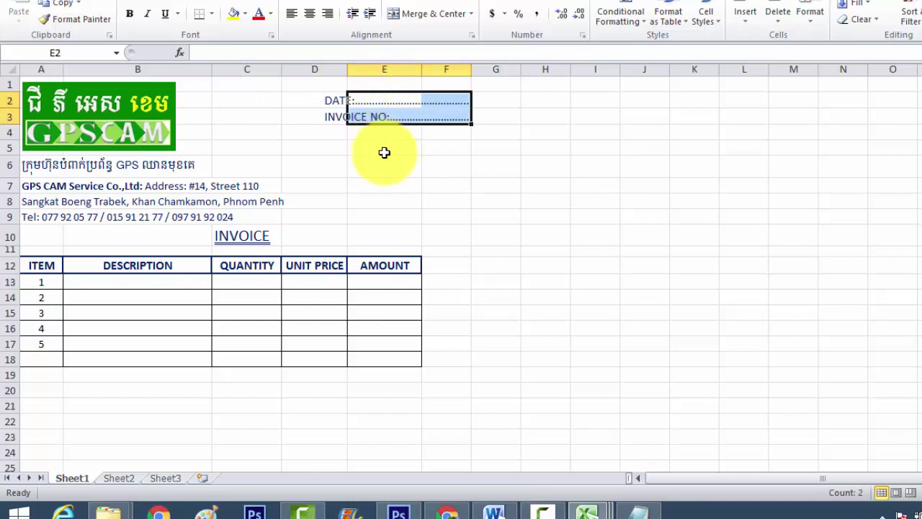
Move the date lines block one column left so it sits in D2:D3.
{"action": "left_click", "coordinate": [395, 165]}
{"action": "left_click", "coordinate": [450, 282]}
{"action": "left_click", "coordinate": [372, 106]}
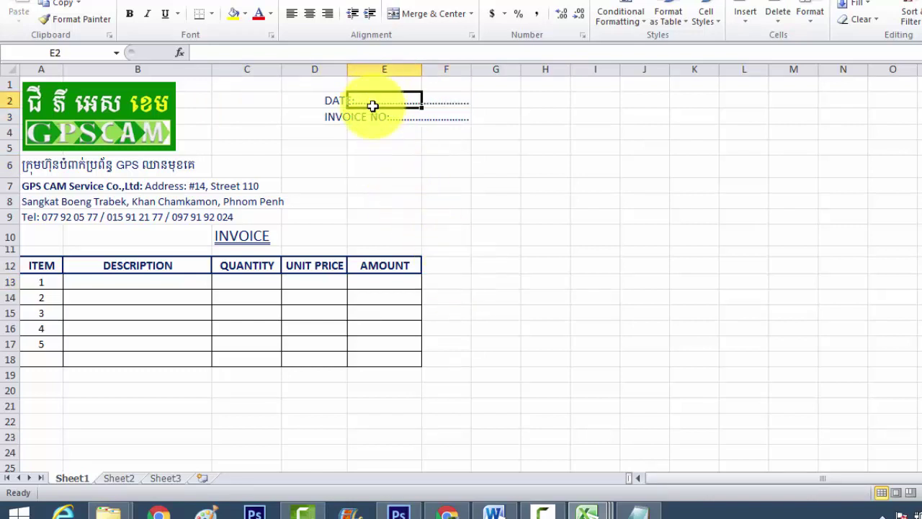
{"action": "left_click_drag", "start_coordinate": [375, 117], "coordinate": [441, 120]}
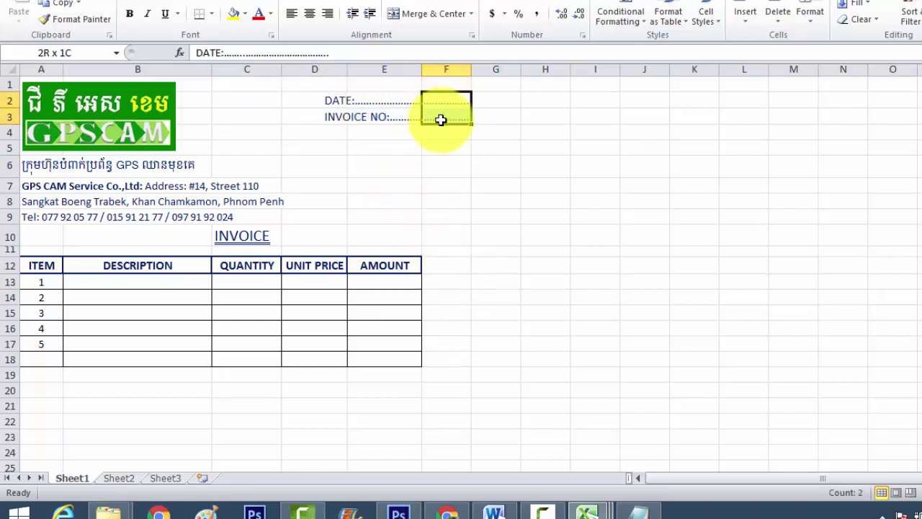
{"action": "key", "text": "ctrl+c"}
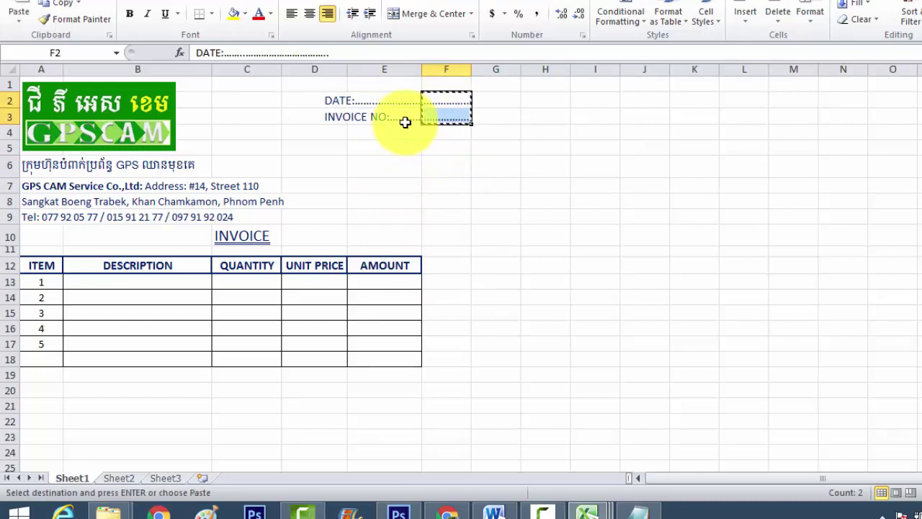
{"action": "key", "text": "Return"}
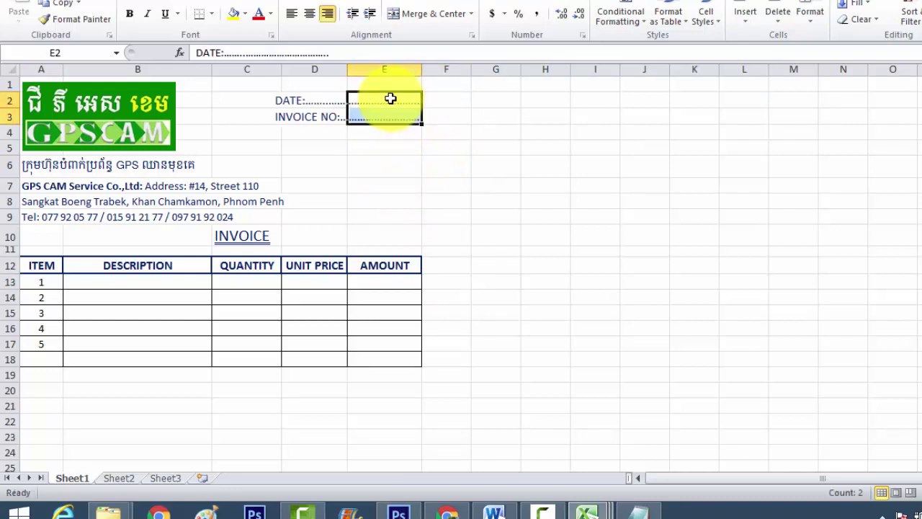
{"action": "left_click", "coordinate": [391, 148]}
{"action": "left_click", "coordinate": [352, 168]}
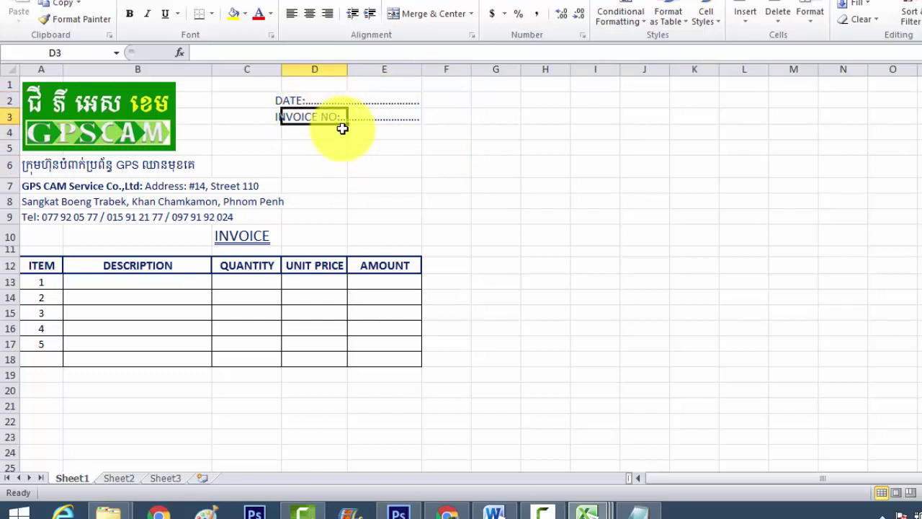
{"action": "left_click", "coordinate": [376, 134]}
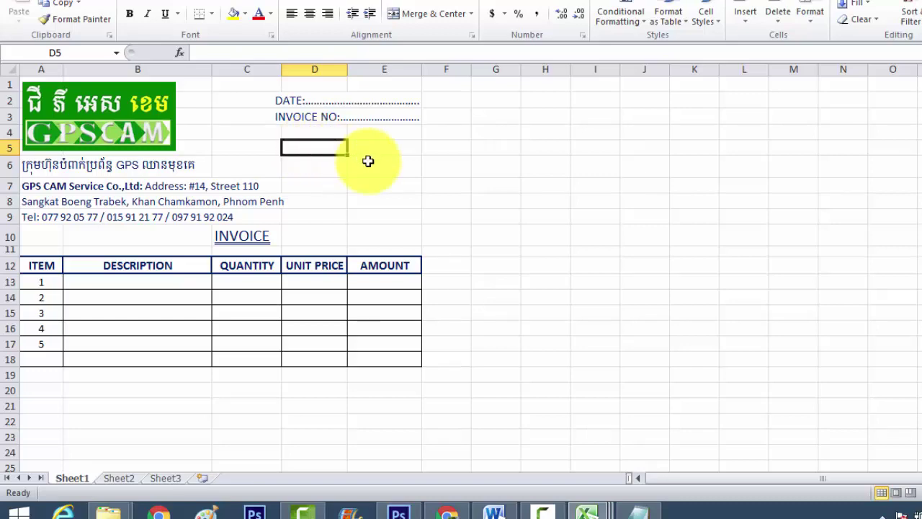
{"action": "left_click", "coordinate": [494, 510]}
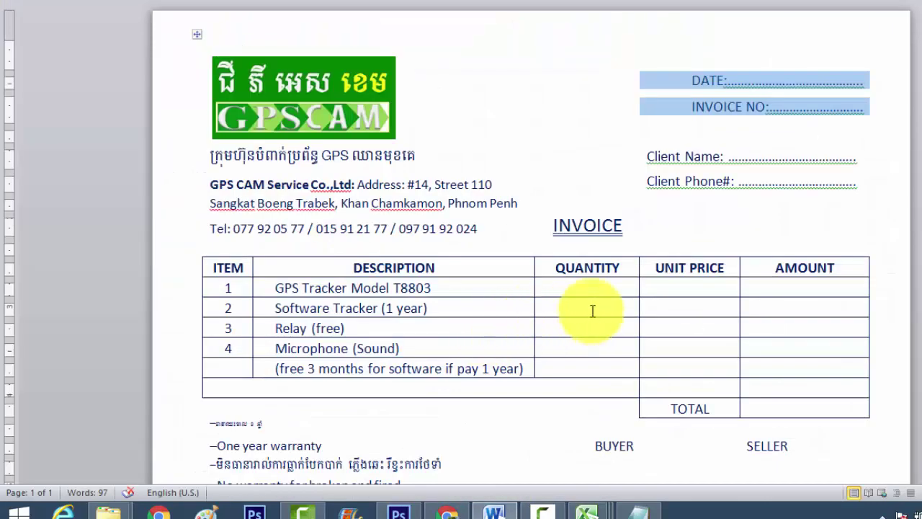
Copy the Client Name and Client Phone# lines from Word and paste them into D5:D6.
{"action": "left_click_drag", "start_coordinate": [645, 156], "coordinate": [830, 178]}
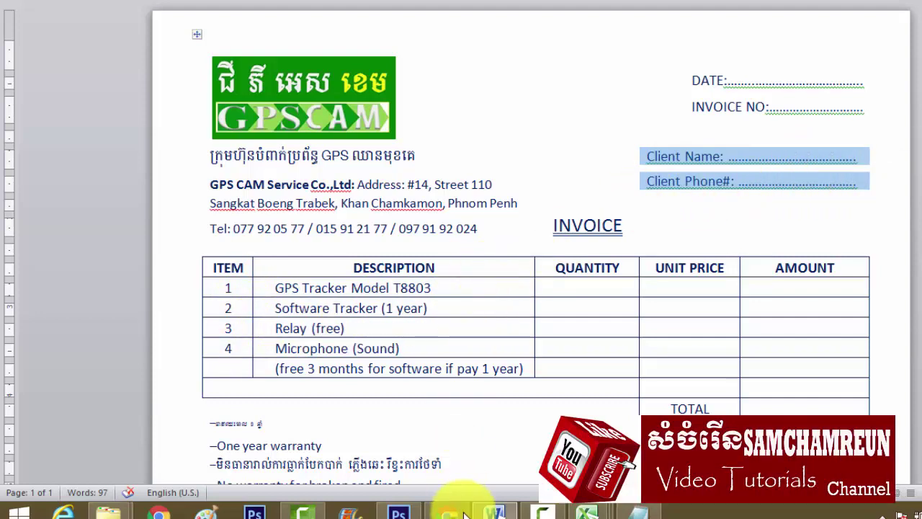
{"action": "left_click", "coordinate": [490, 508]}
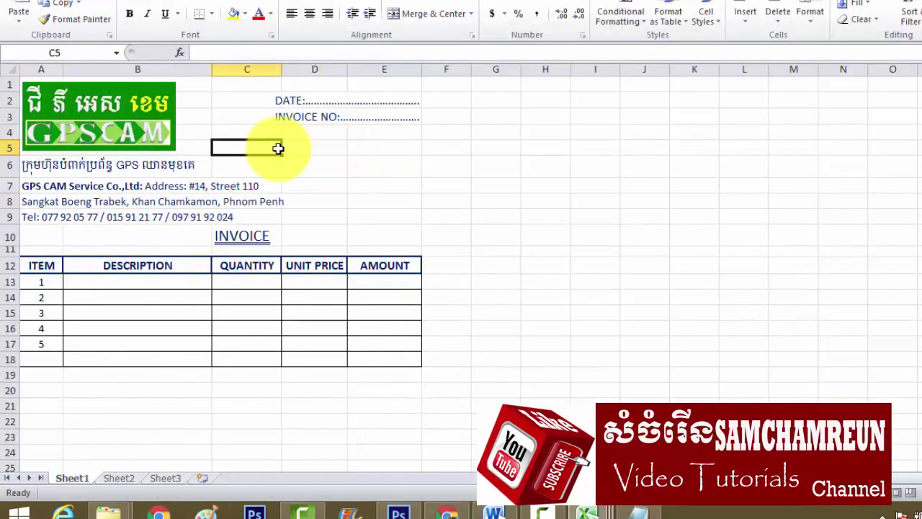
{"action": "left_click", "coordinate": [387, 150]}
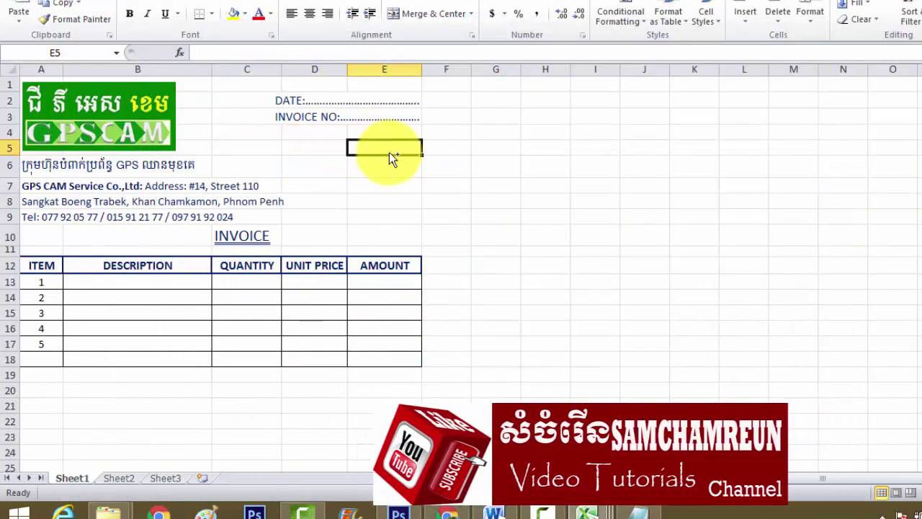
{"action": "key", "text": "ctrl+v"}
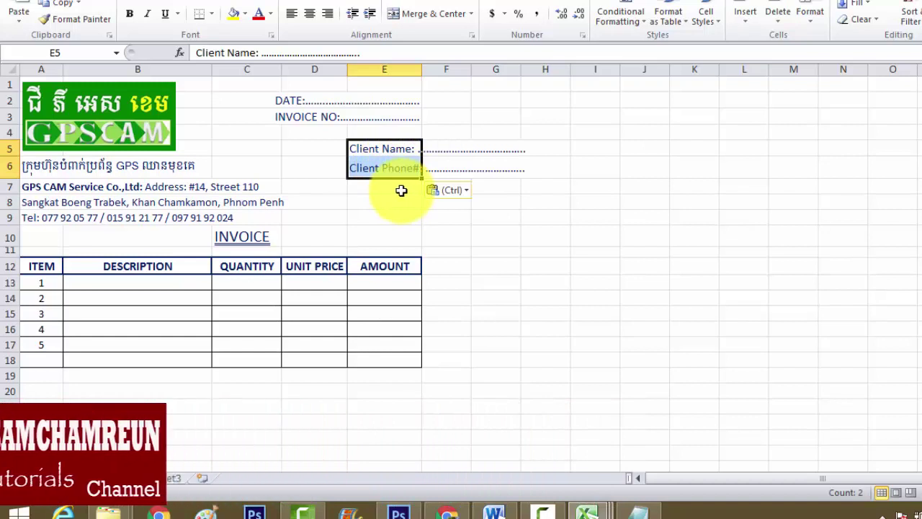
{"action": "key", "text": "ctrl+z"}
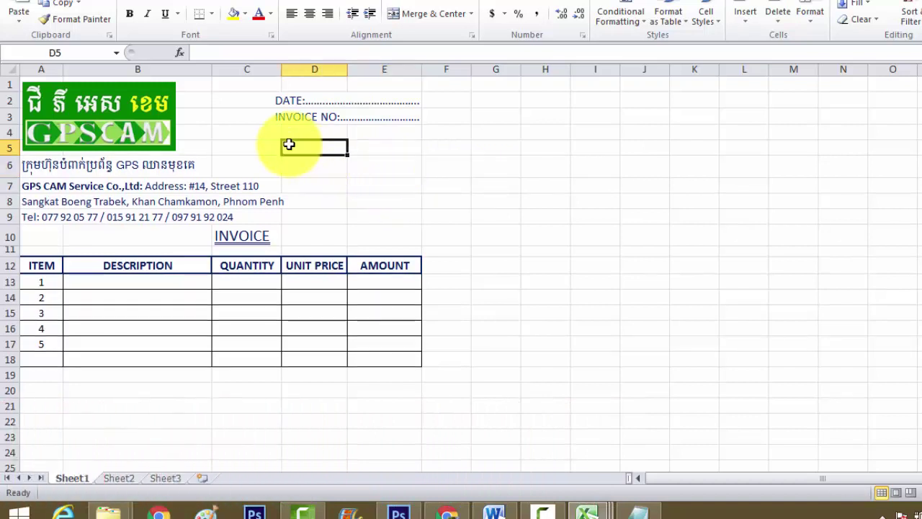
{"action": "key", "text": "ctrl+v"}
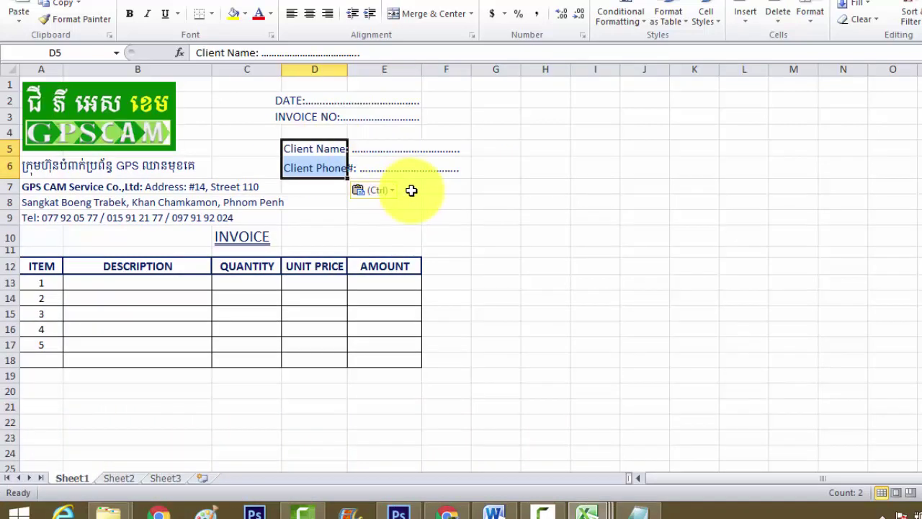
{"action": "left_click", "coordinate": [399, 151]}
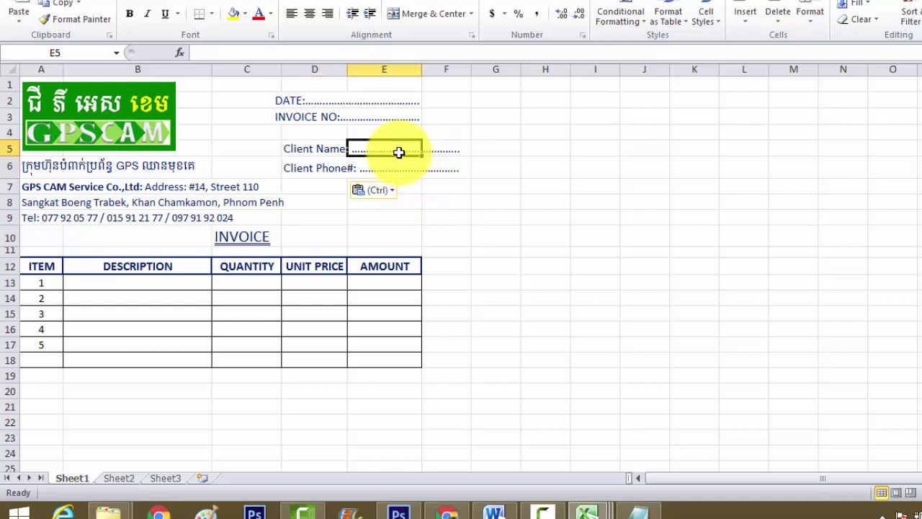
{"action": "left_click", "coordinate": [337, 147]}
Shorten the dotted blanks of the Client Name and Client Phone# lines in the formula bar.
{"action": "left_click", "coordinate": [381, 54]}
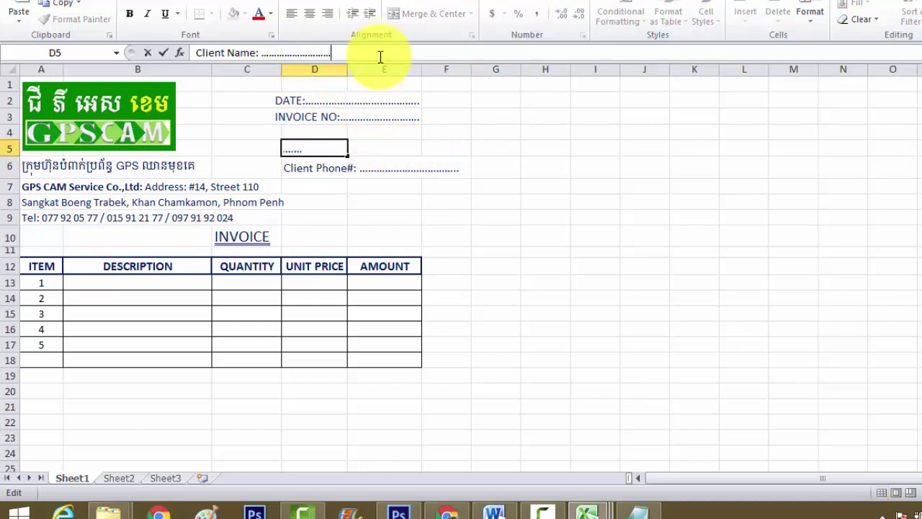
{"action": "key", "text": "Return"}
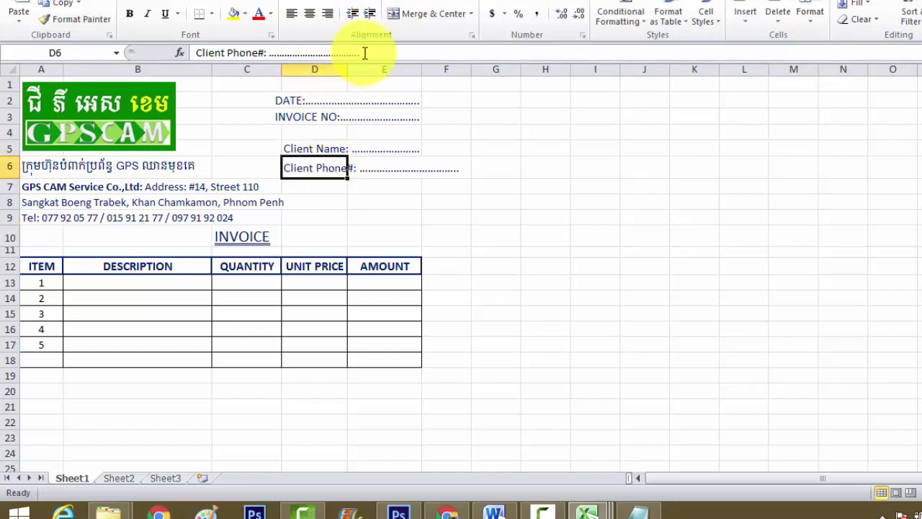
{"action": "left_click", "coordinate": [368, 53]}
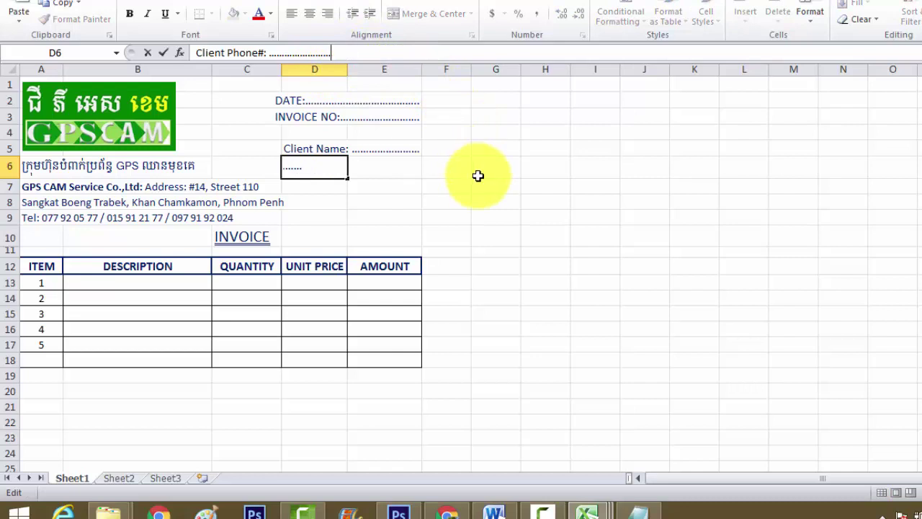
{"action": "key", "text": "Return"}
Readjust the Client Phone# dotted line until it ends in line with the INVOICE NO line.
{"action": "left_click", "coordinate": [333, 173]}
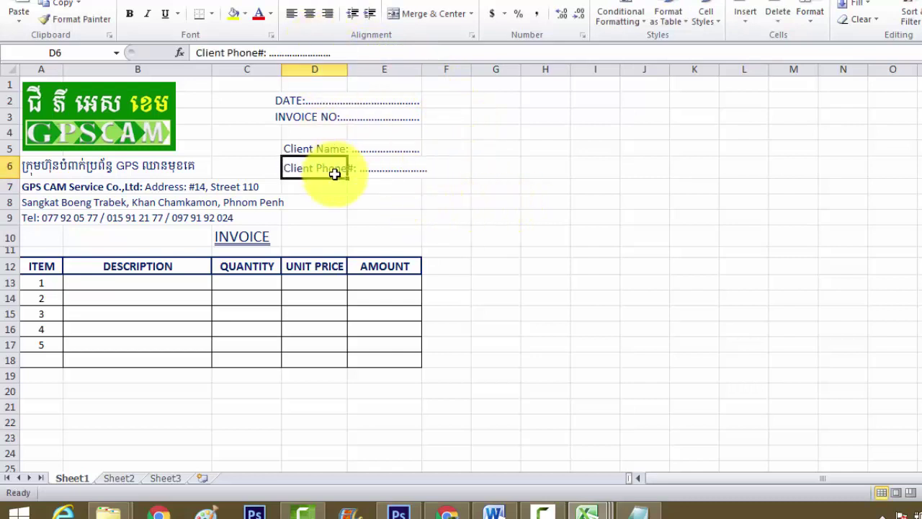
{"action": "left_click", "coordinate": [343, 56]}
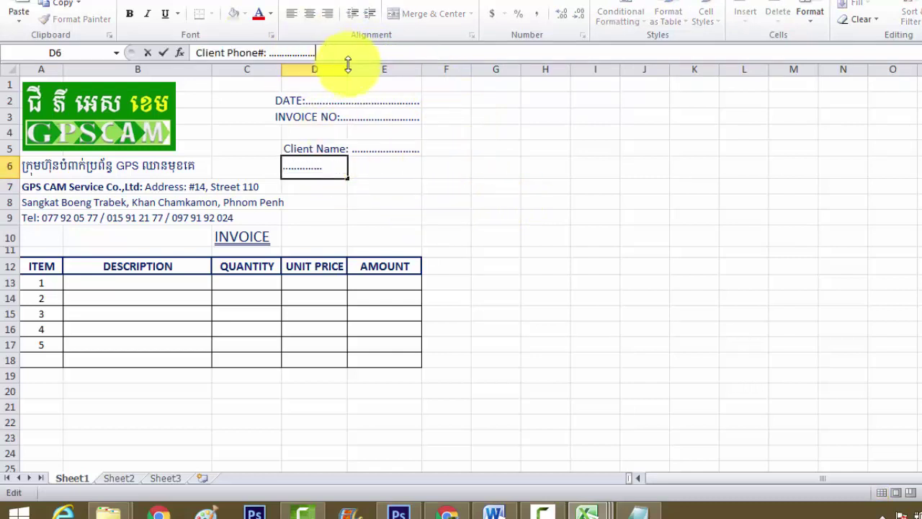
{"action": "key", "text": "Return"}
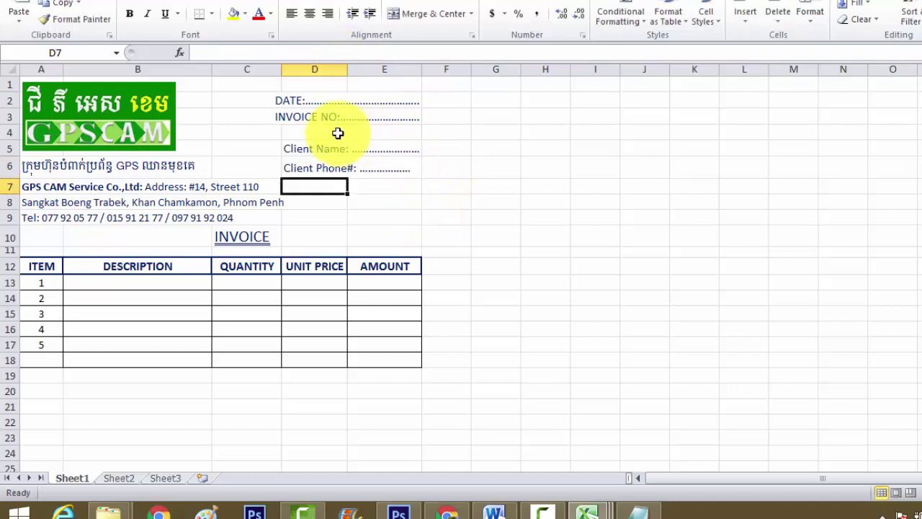
{"action": "left_click_drag", "start_coordinate": [367, 186], "coordinate": [349, 164]}
{"action": "left_click", "coordinate": [325, 169]}
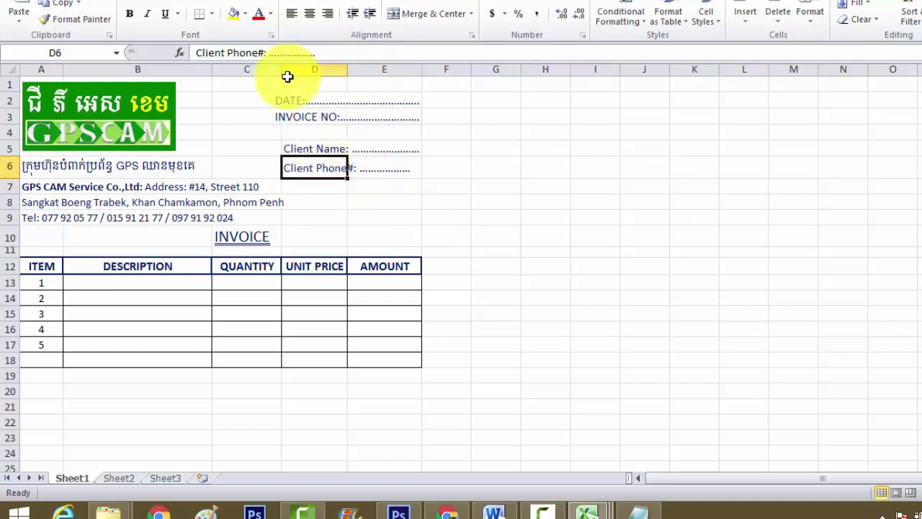
{"action": "left_click", "coordinate": [332, 55]}
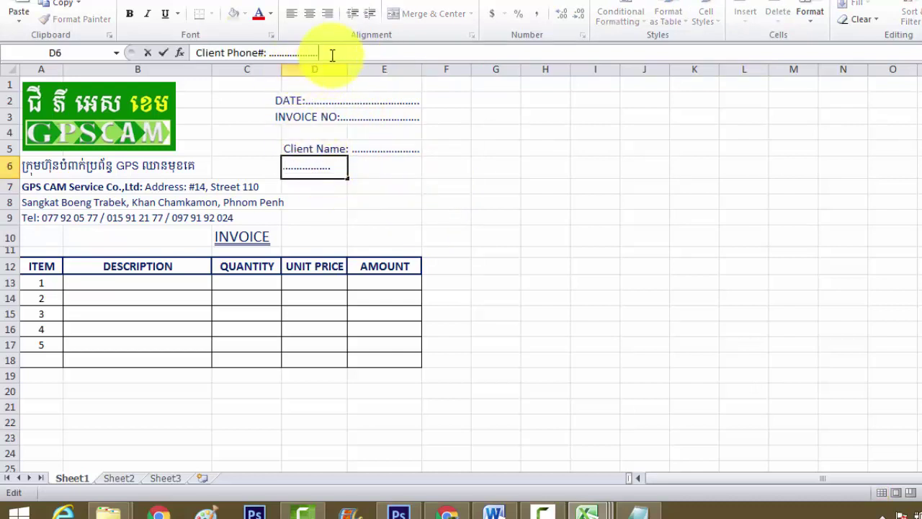
{"action": "key", "text": "Return"}
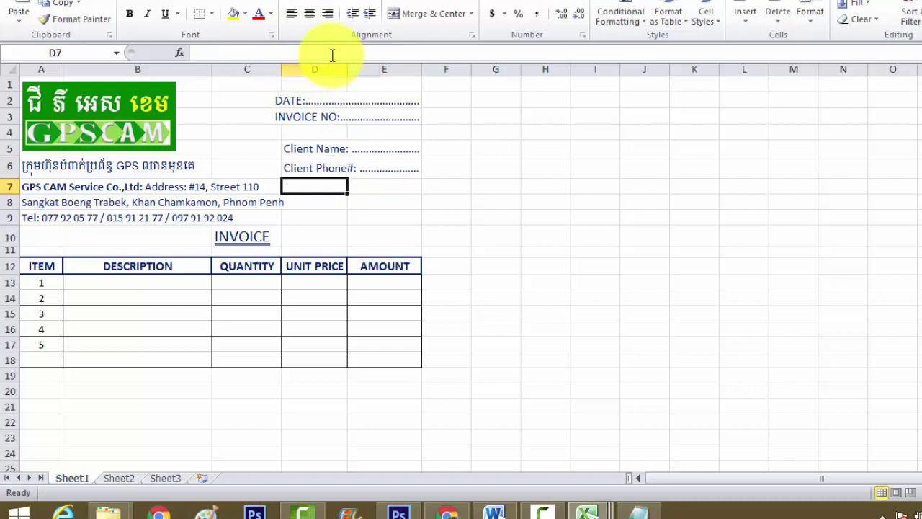
{"action": "left_click", "coordinate": [478, 262]}
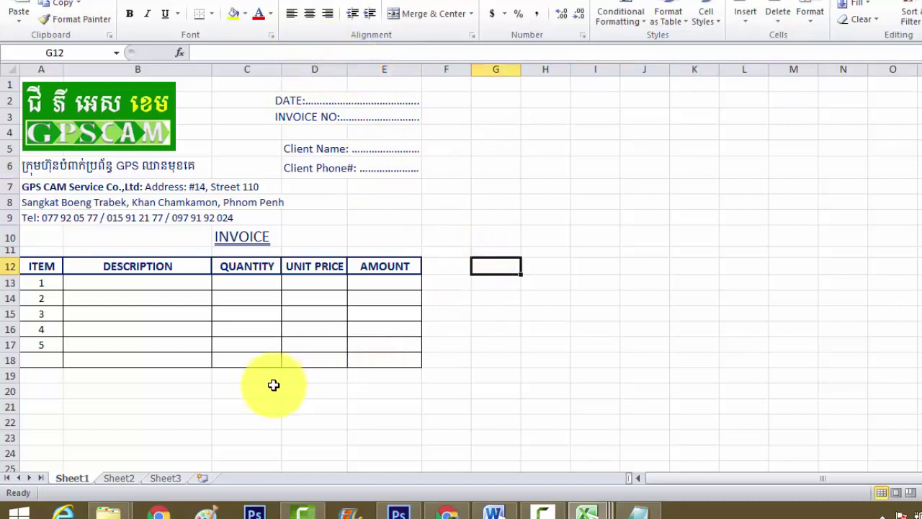
{"action": "left_click", "coordinate": [188, 411]}
{"action": "left_click", "coordinate": [128, 390]}
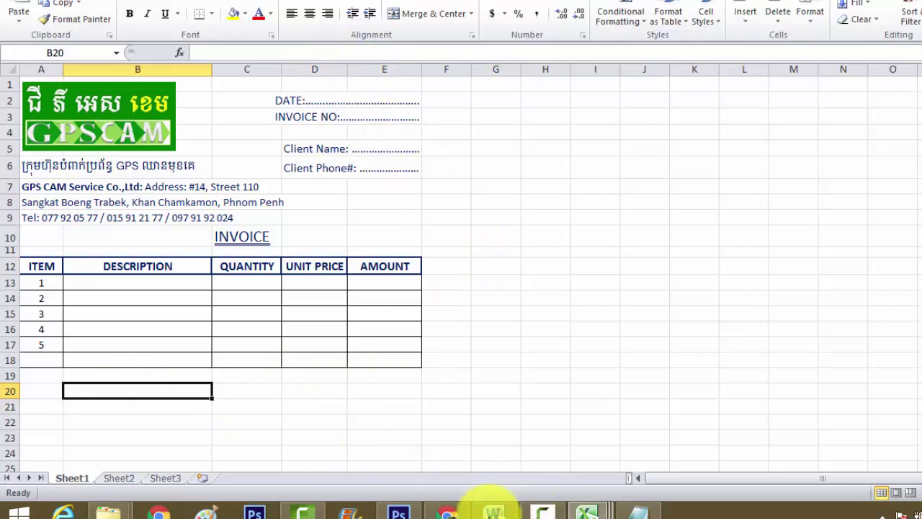
{"action": "left_click", "coordinate": [479, 504]}
Apply a normal warranty line's formatting to the tiny Khmer line with Format Painter.
{"action": "scroll", "coordinate": [391, 414], "scroll_direction": "down", "scroll_amount": 1}
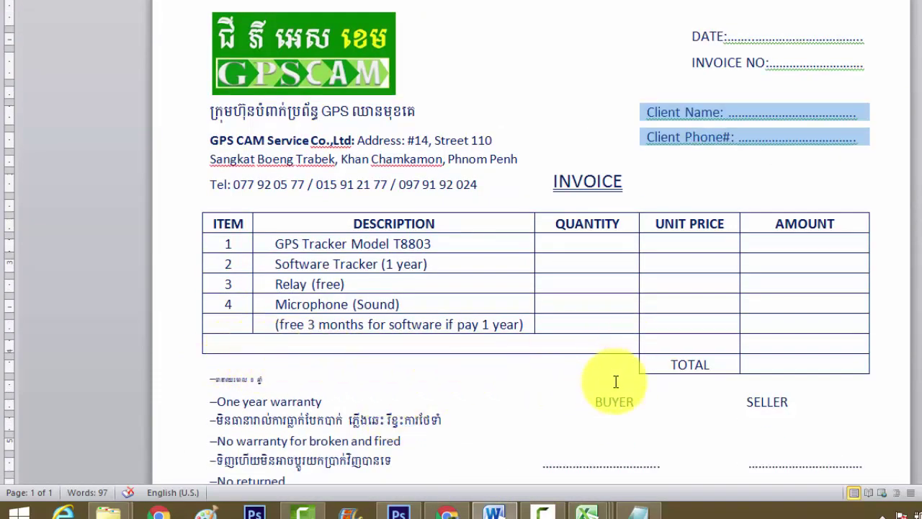
{"action": "scroll", "coordinate": [331, 382], "scroll_direction": "down", "scroll_amount": 3}
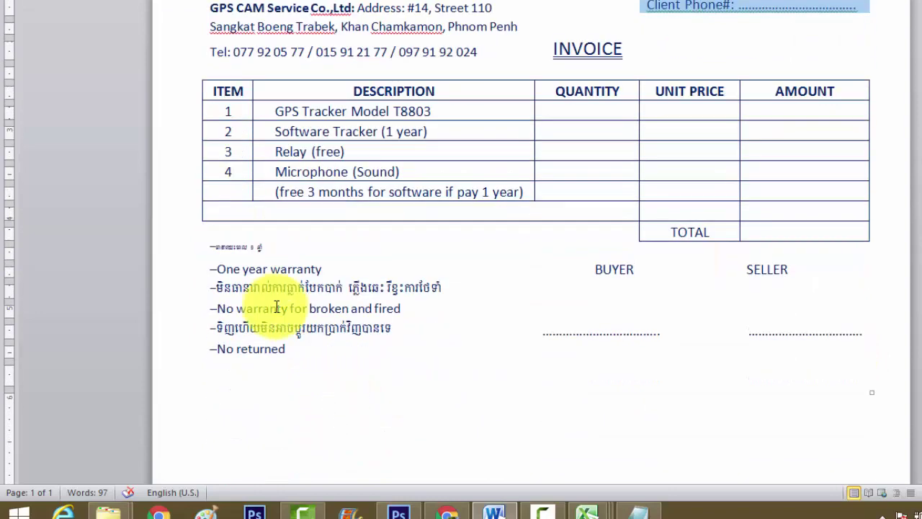
{"action": "left_click_drag", "start_coordinate": [247, 249], "coordinate": [210, 229]}
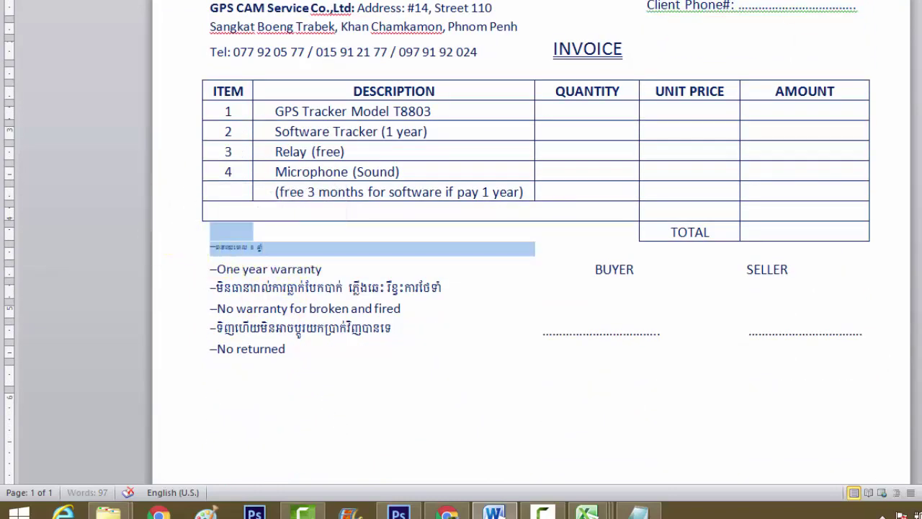
{"action": "key", "text": "ctrl+F1"}
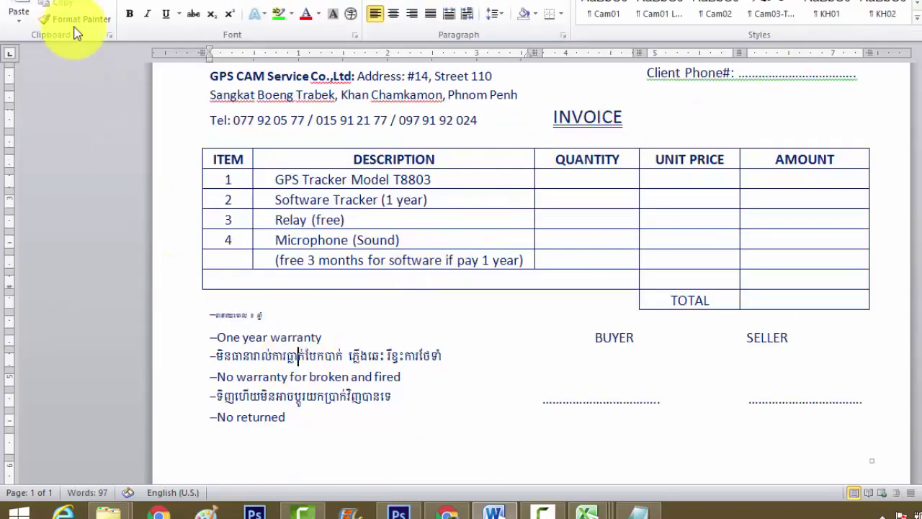
{"action": "left_click", "coordinate": [72, 19]}
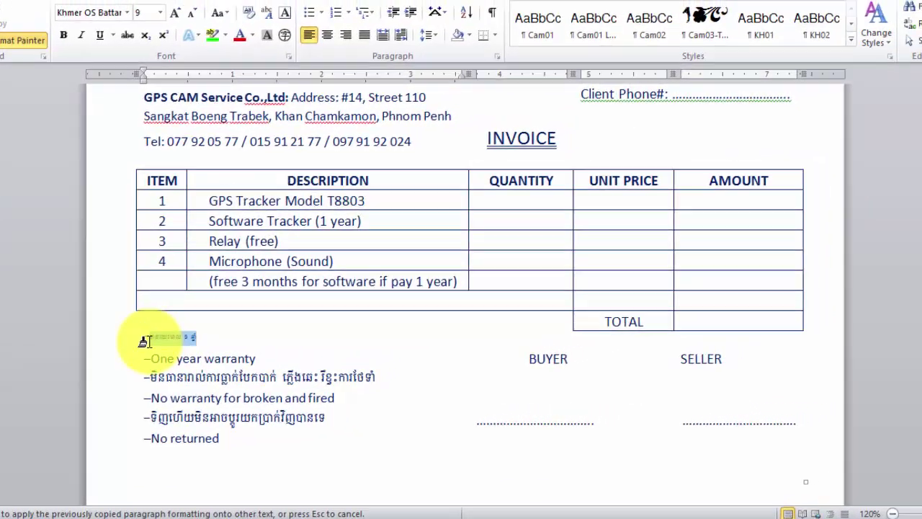
{"action": "left_click", "coordinate": [144, 339]}
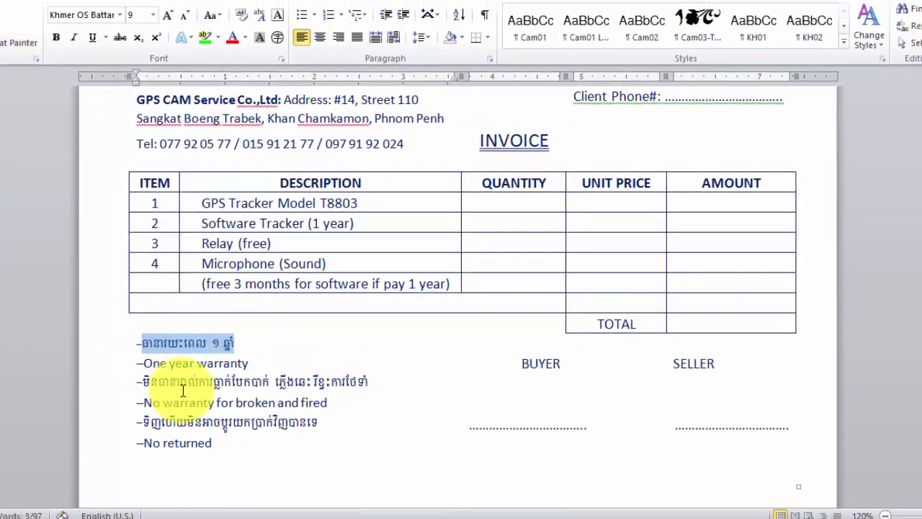
Select the six warranty lines, undo an accidental paste over them, and return to Book5.
{"action": "scroll", "coordinate": [353, 473], "scroll_direction": "down", "scroll_amount": 1}
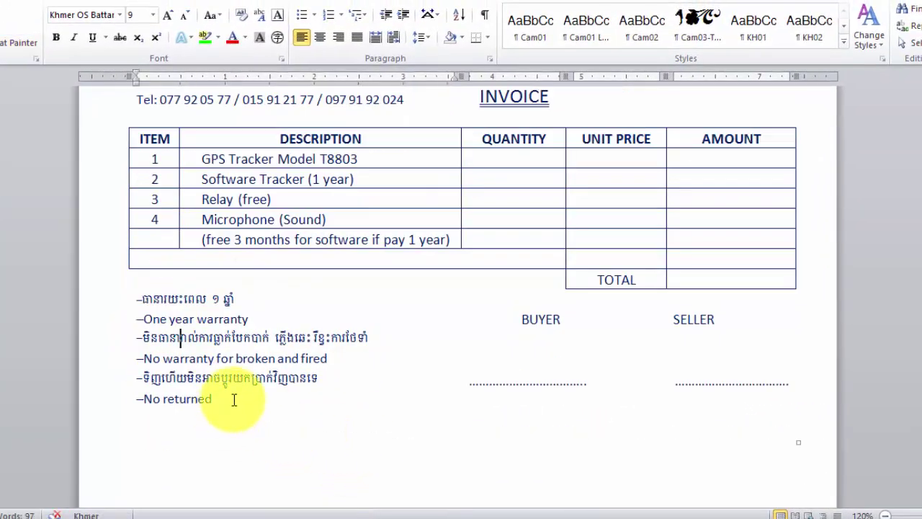
{"action": "left_click_drag", "start_coordinate": [234, 399], "coordinate": [127, 300]}
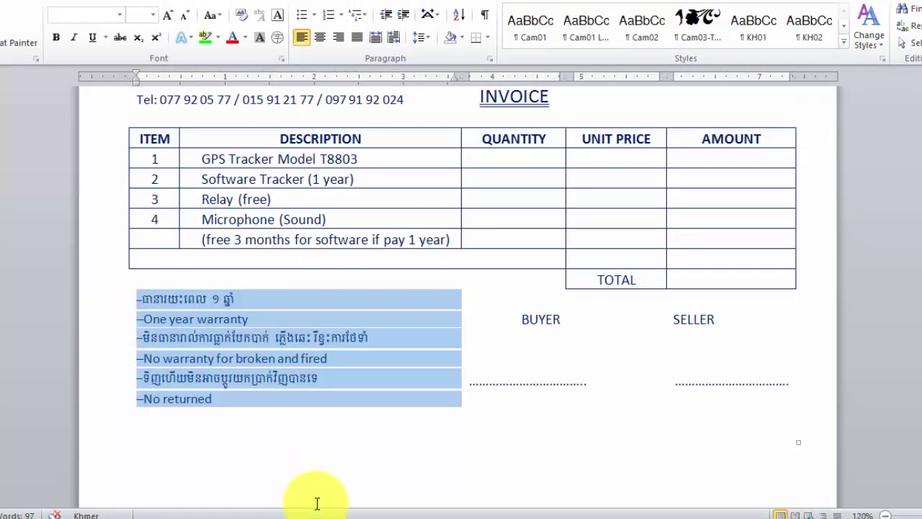
{"action": "key", "text": "ctrl+v"}
{"action": "mouse_move", "coordinate": [421, 516]}
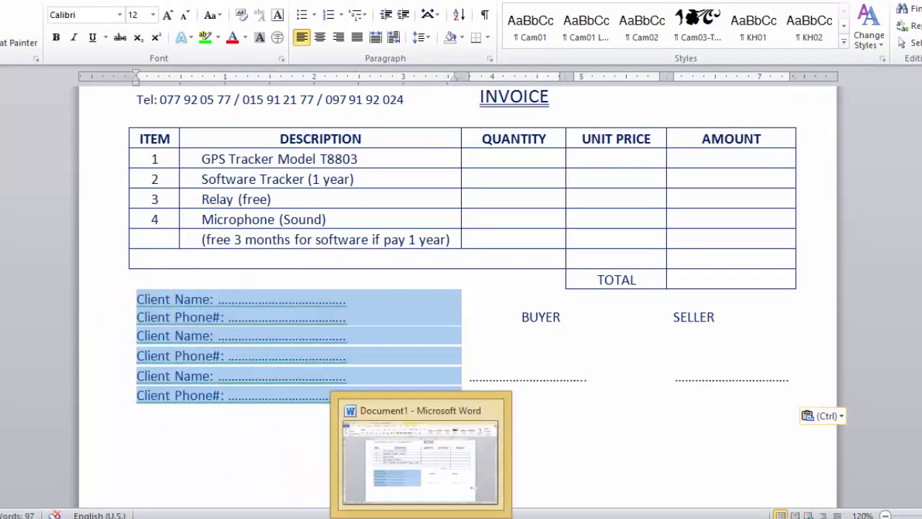
{"action": "key", "text": "ctrl+z"}
{"action": "mouse_move", "coordinate": [353, 515]}
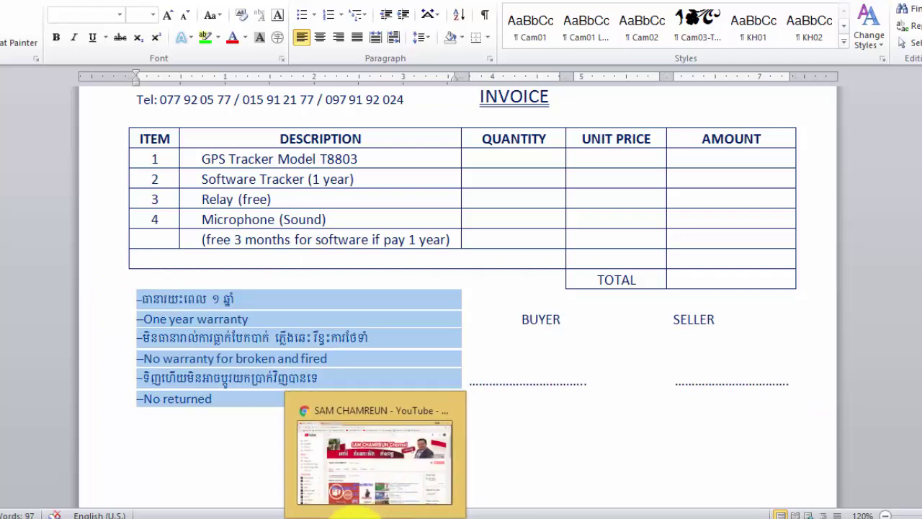
{"action": "left_click", "coordinate": [516, 513]}
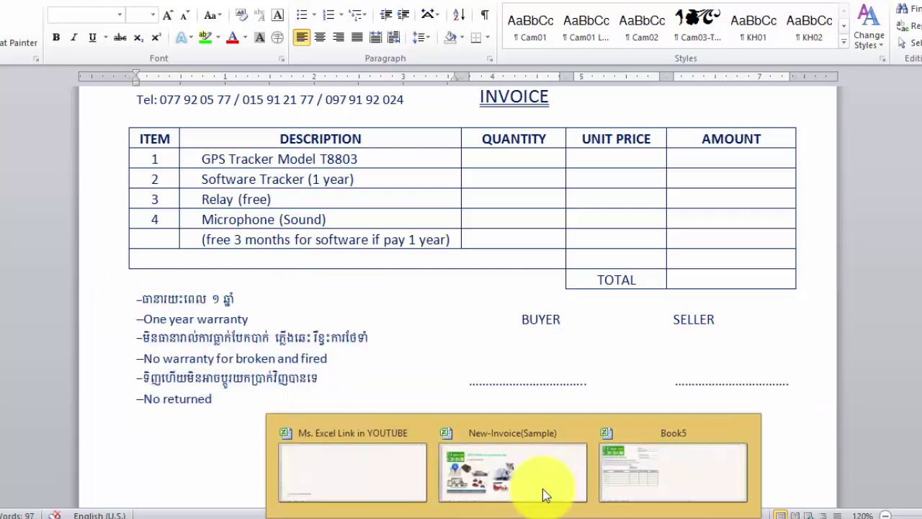
{"action": "left_click", "coordinate": [692, 471]}
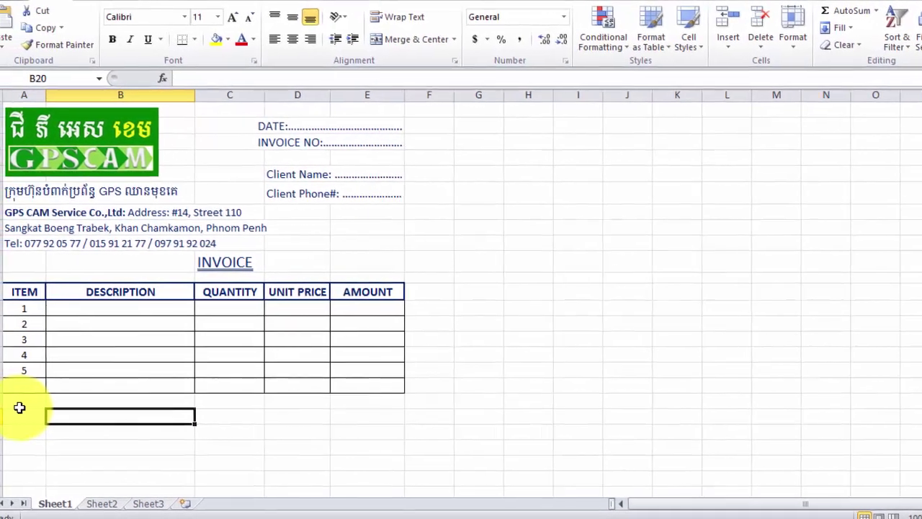
Paste the six warranty lines into column A starting at A21.
{"action": "left_click", "coordinate": [19, 407]}
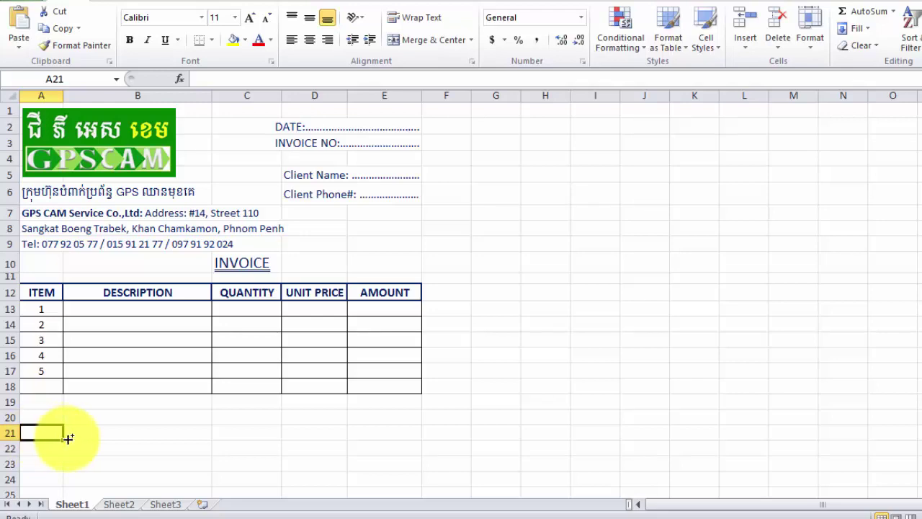
{"action": "key", "text": "ctrl+v"}
{"action": "left_click", "coordinate": [272, 441]}
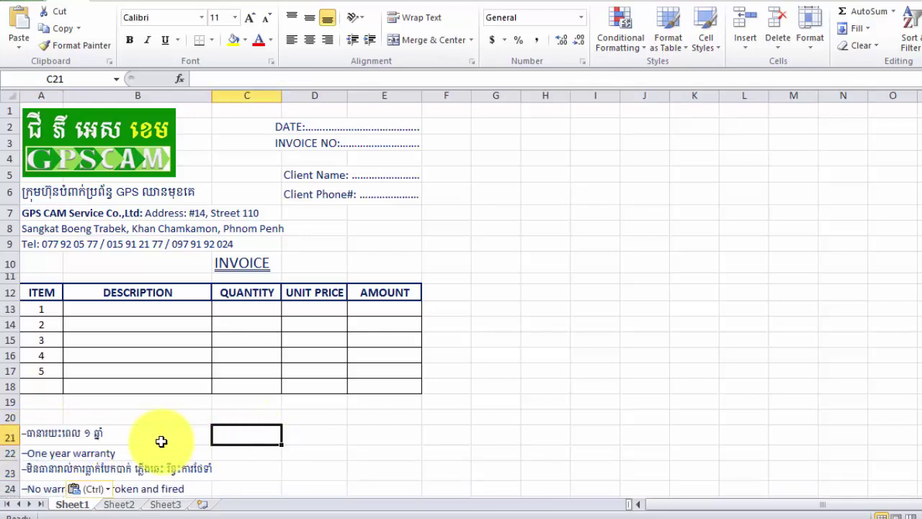
{"action": "scroll", "coordinate": [160, 440], "scroll_direction": "down", "scroll_amount": 1}
{"action": "scroll", "coordinate": [161, 438], "scroll_direction": "up", "scroll_amount": 1}
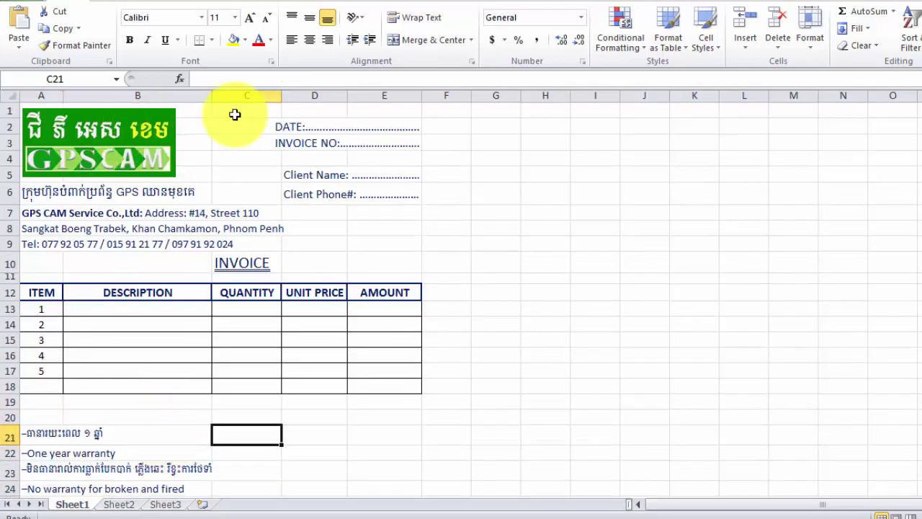
{"action": "scroll", "coordinate": [339, 382], "scroll_direction": "down", "scroll_amount": 1}
Select cells D19:E19 below the UNIT PRICE and AMOUNT columns.
{"action": "left_click", "coordinate": [256, 449]}
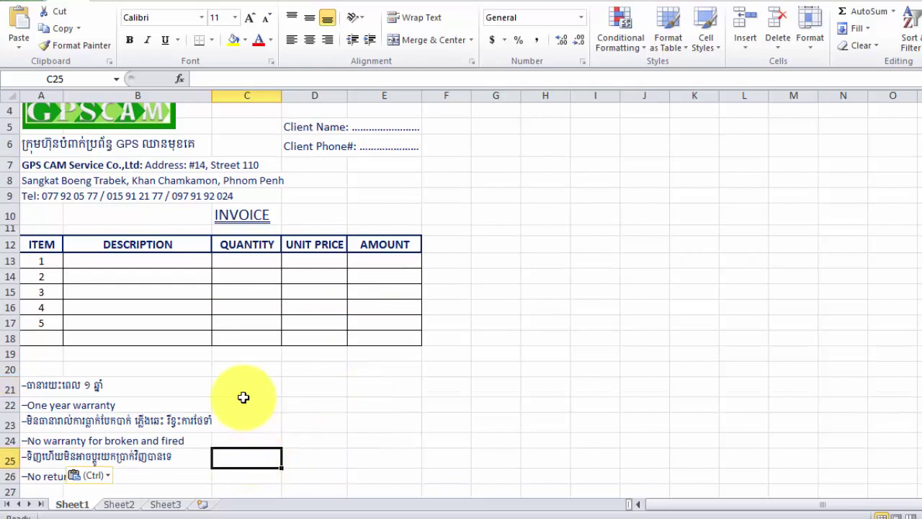
{"action": "left_click", "coordinate": [361, 352]}
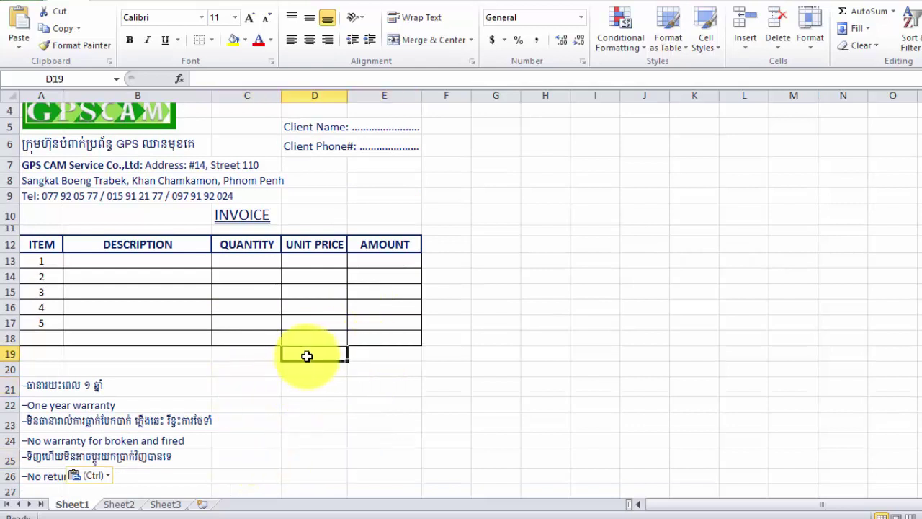
{"action": "left_click", "coordinate": [382, 354]}
{"action": "left_click", "coordinate": [312, 352]}
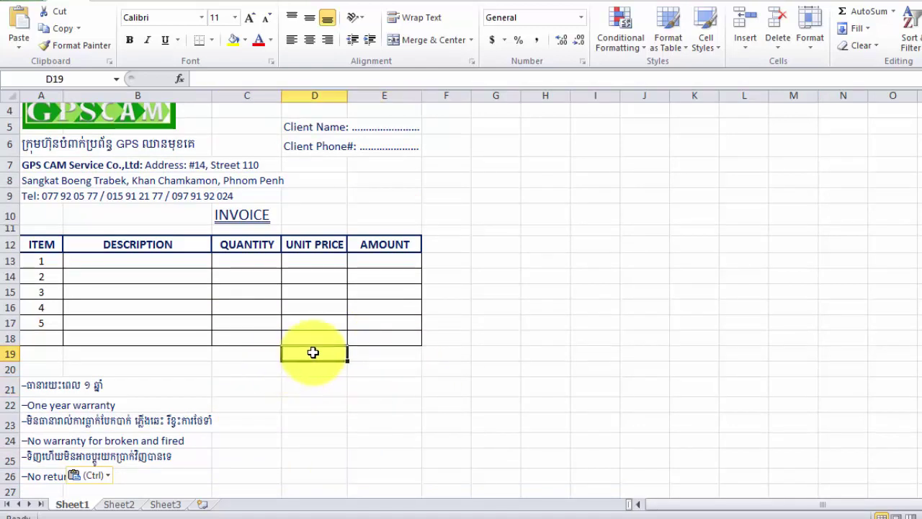
{"action": "left_click", "coordinate": [253, 350]}
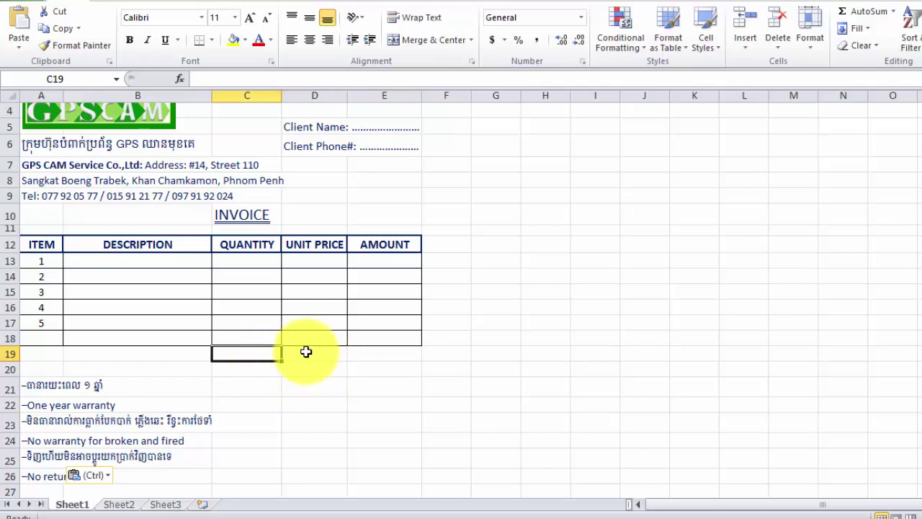
{"action": "left_click_drag", "start_coordinate": [315, 353], "coordinate": [382, 356]}
Give D19:E19 Outline and Inside borders through Format Cells.
{"action": "right_click", "coordinate": [382, 355]}
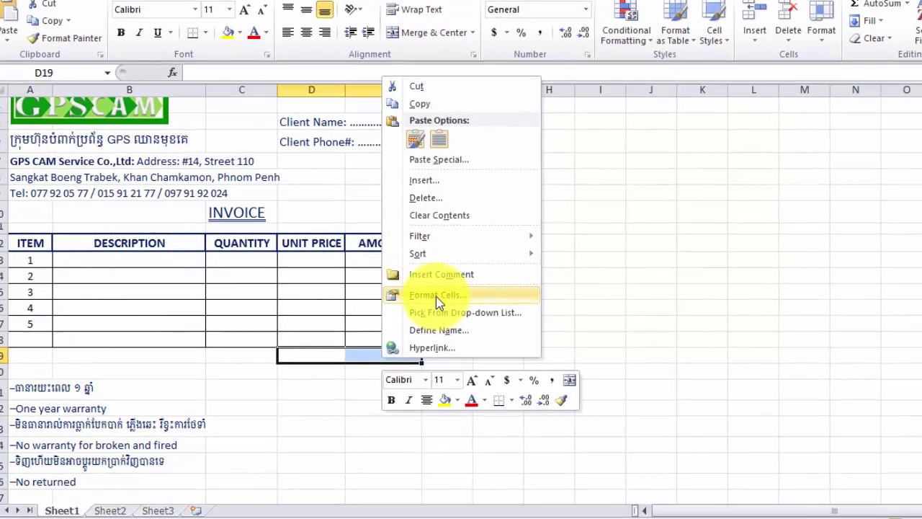
{"action": "left_click", "coordinate": [436, 296]}
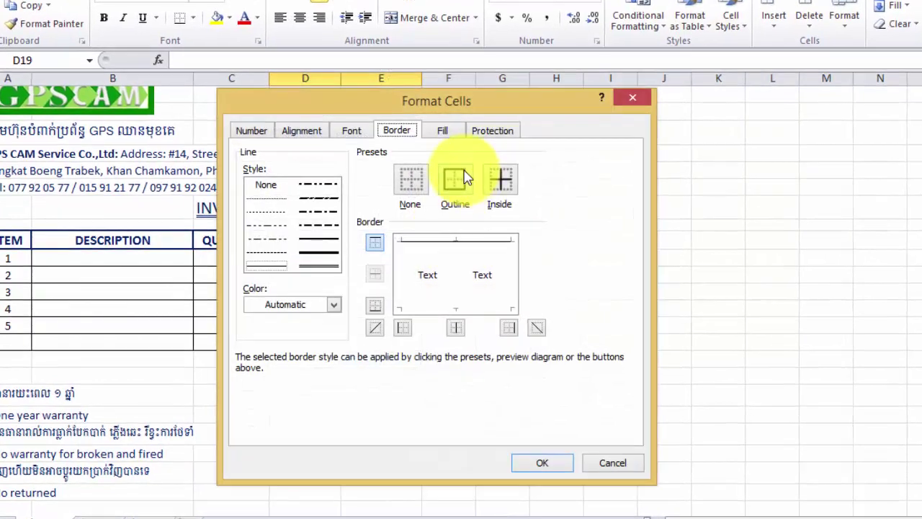
{"action": "left_click", "coordinate": [455, 181]}
{"action": "left_click", "coordinate": [498, 181]}
{"action": "left_click", "coordinate": [536, 465]}
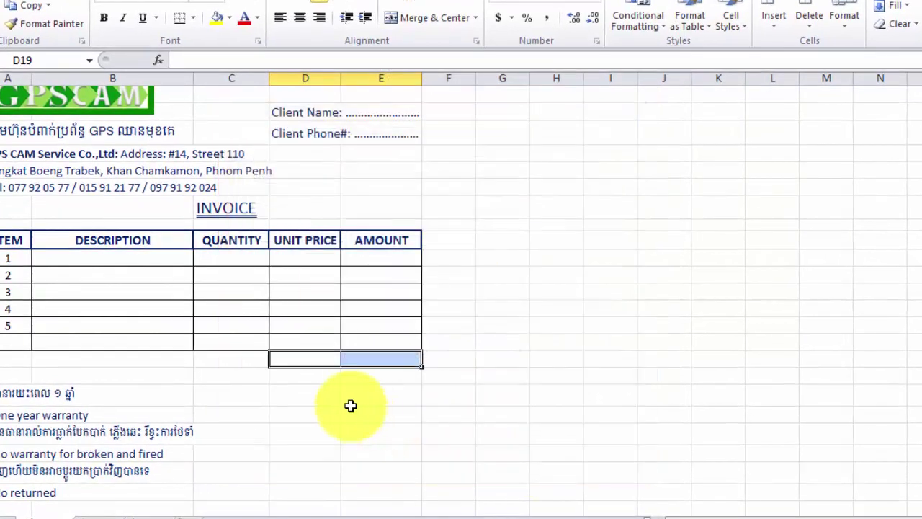
Start typing the total label 'TO' in cell D19.
{"action": "left_click", "coordinate": [353, 393]}
{"action": "left_click", "coordinate": [304, 362]}
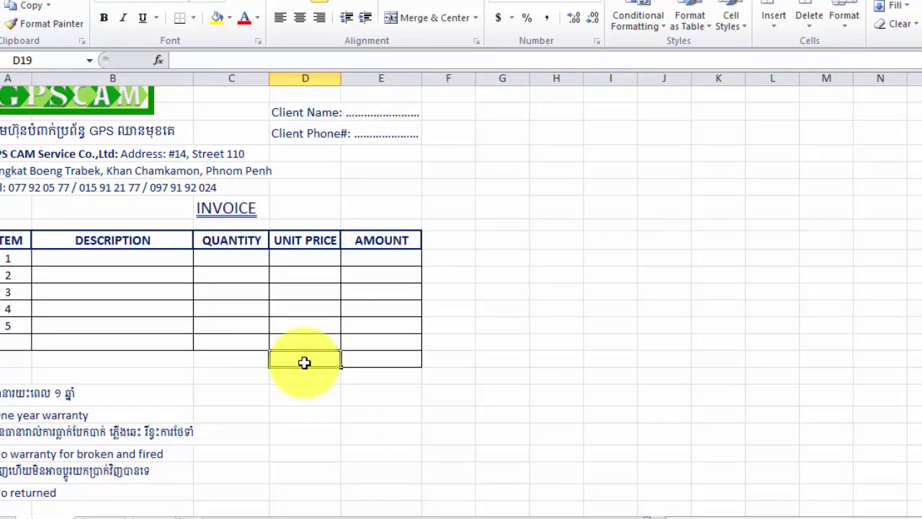
{"action": "type", "text": "TO"}
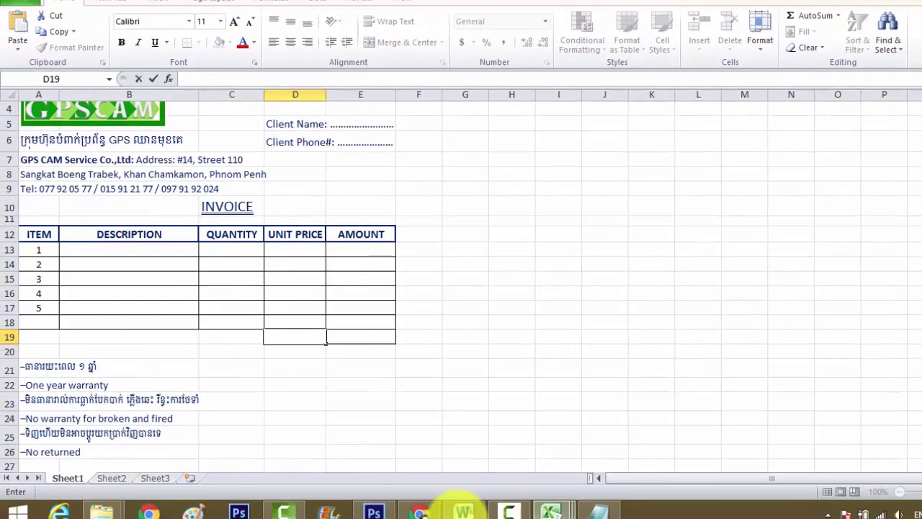
Copy TOTAL from the Word invoice table and paste it into D19 as 'TOTAL:'.
{"action": "left_click", "coordinate": [463, 511]}
{"action": "left_click_drag", "start_coordinate": [629, 270], "coordinate": [672, 271]}
{"action": "key", "text": "ctrl+c"}
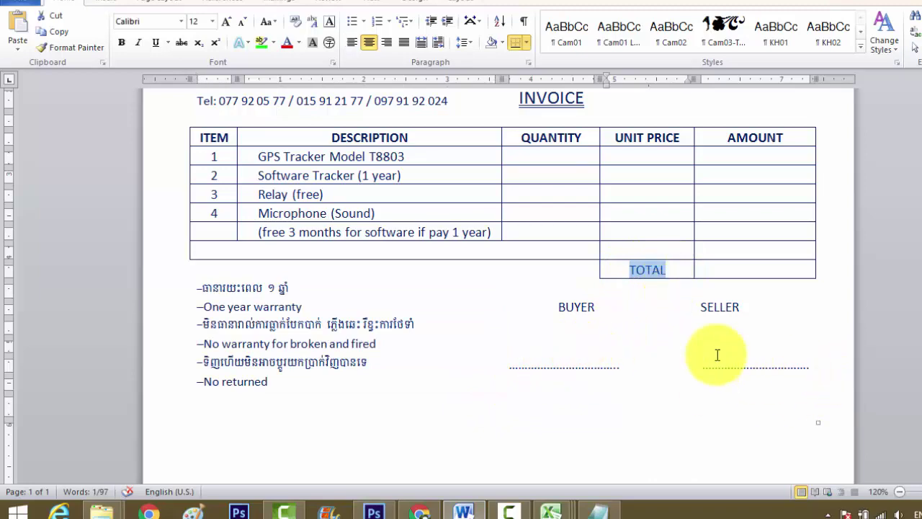
{"action": "left_click", "coordinate": [463, 510]}
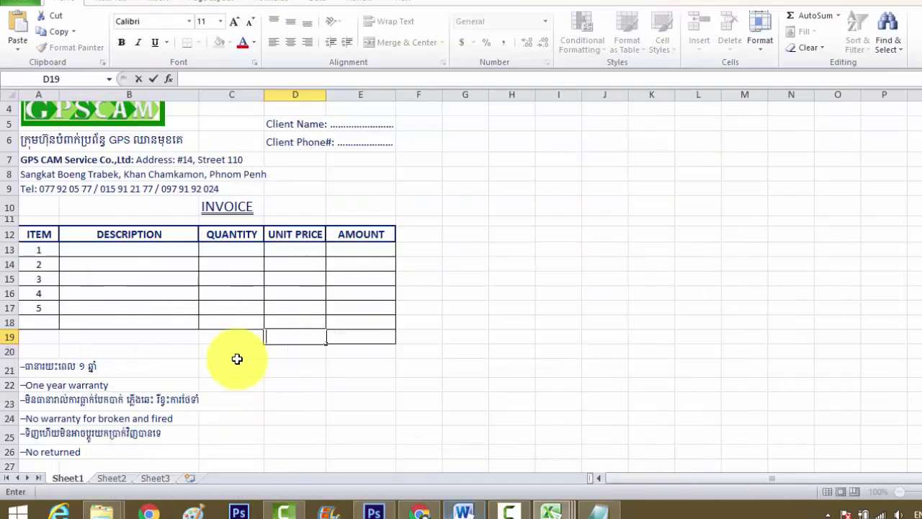
{"action": "key", "text": "ctrl+v"}
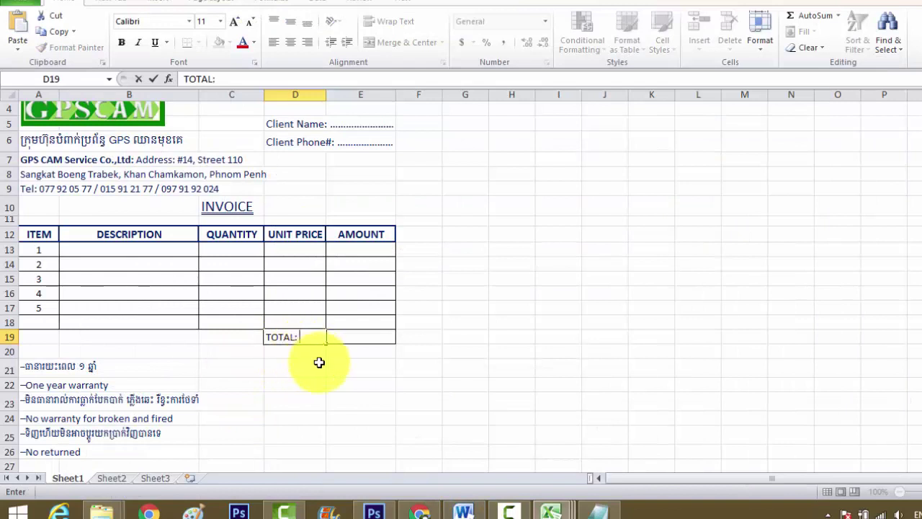
{"action": "key", "text": "Return"}
Enter =SUM(E13:E18) in E19 to total the amounts.
{"action": "left_click", "coordinate": [380, 340]}
{"action": "type", "text": "="}
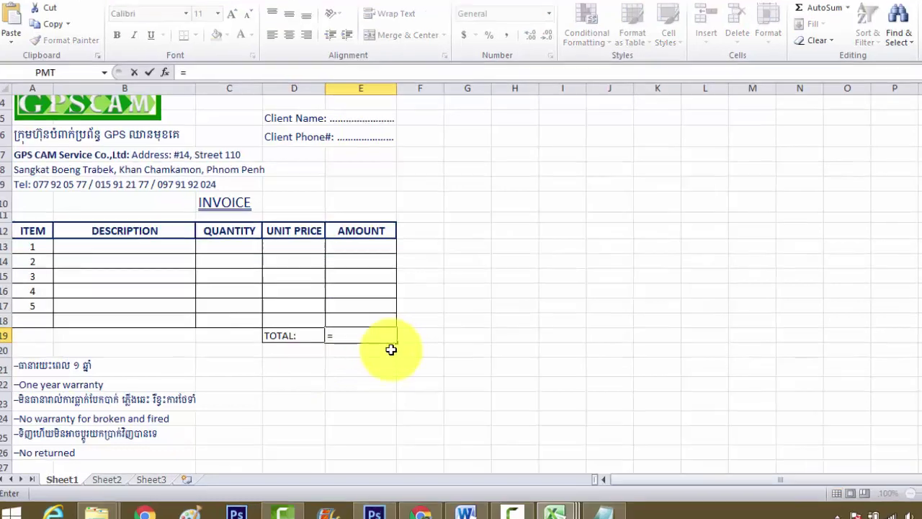
{"action": "type", "text": "sum("}
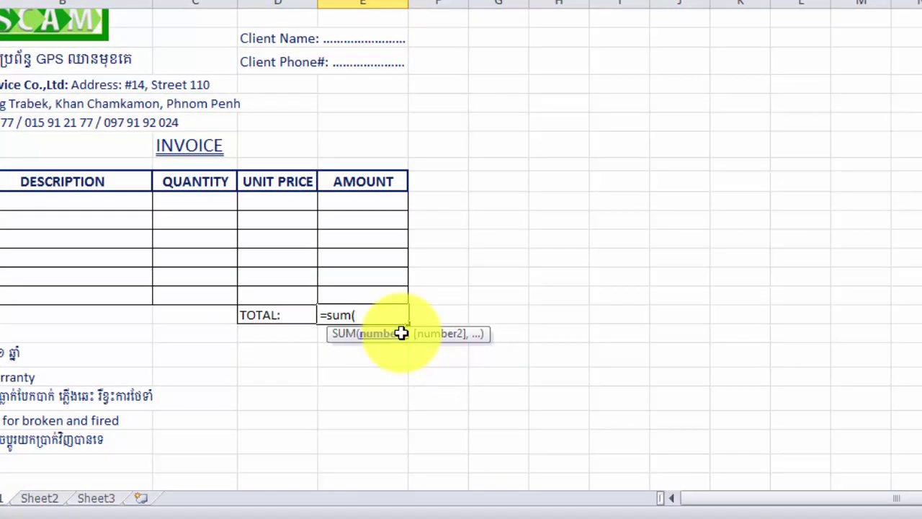
{"action": "key", "text": "shift+Up"}
{"action": "key", "text": "shift+Up"}
{"action": "key", "text": "shift+Up"}
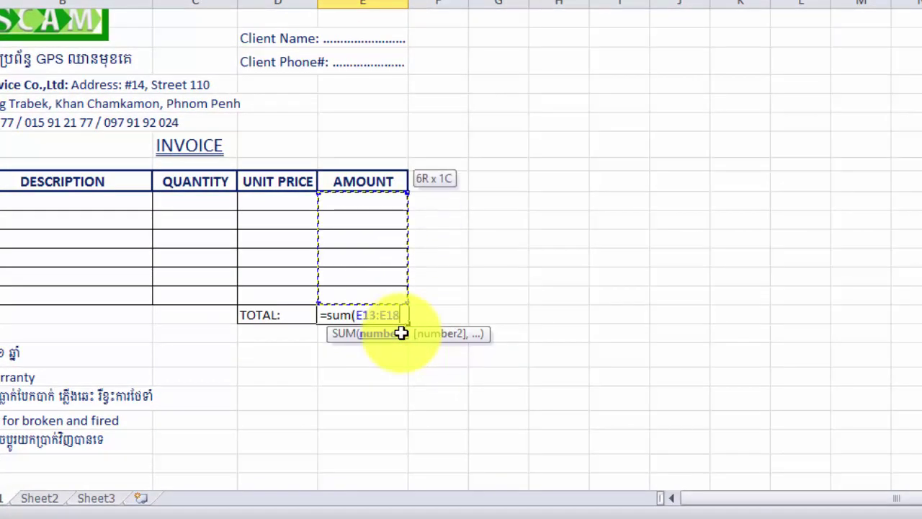
{"action": "type", "text": ")"}
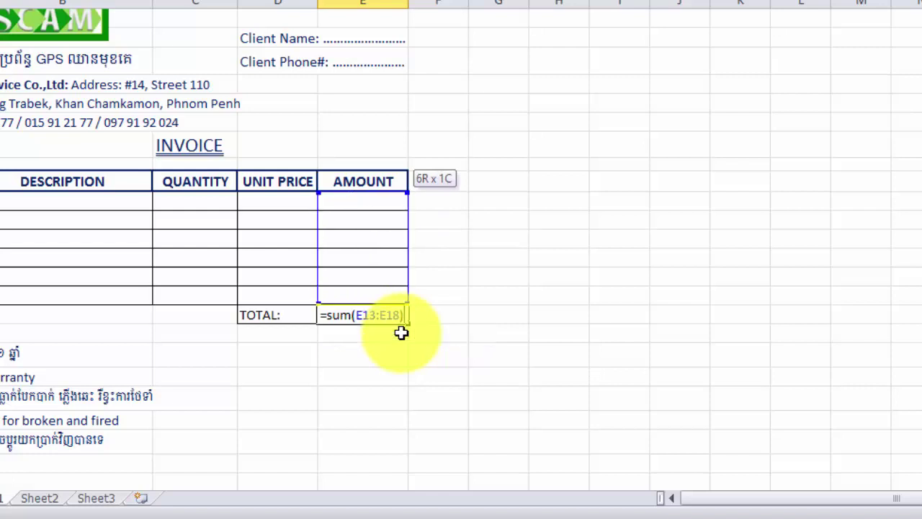
{"action": "key", "text": "Return"}
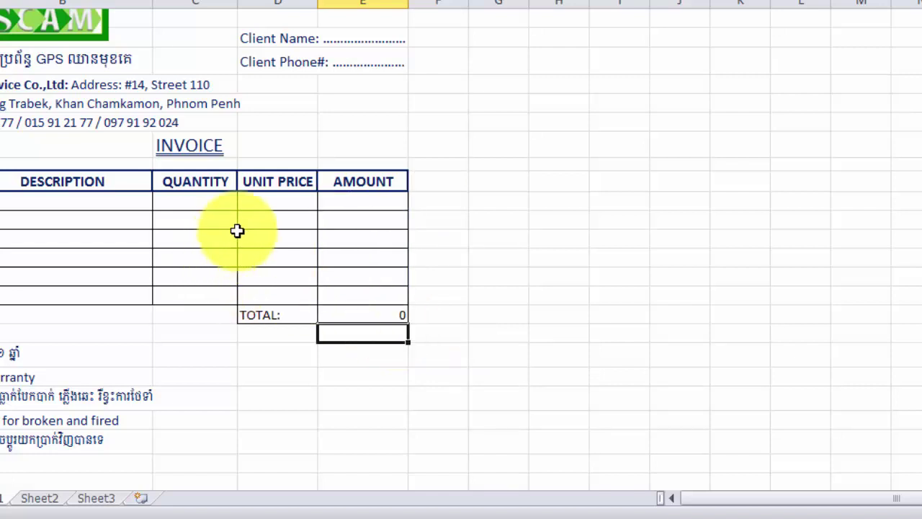
Enter =C13*D13 in E13 and fill it down to E18.
{"action": "left_click", "coordinate": [349, 199]}
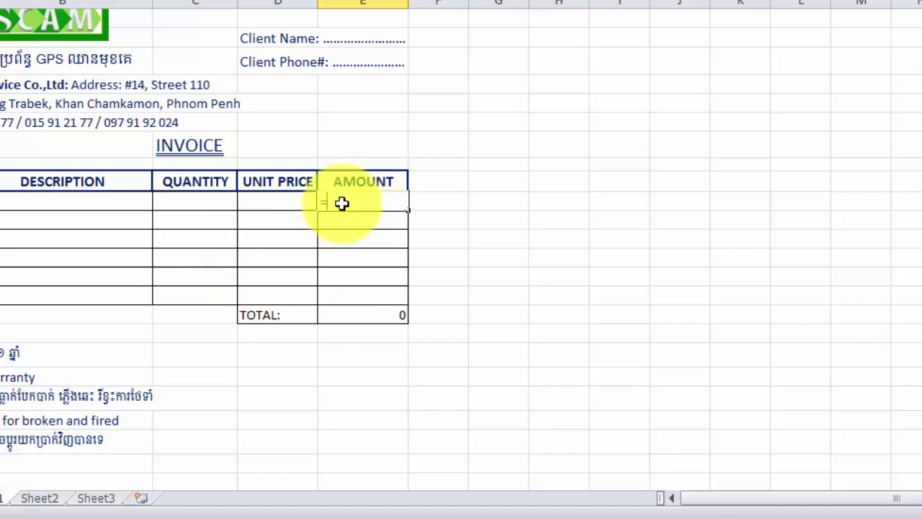
{"action": "type", "text": "="}
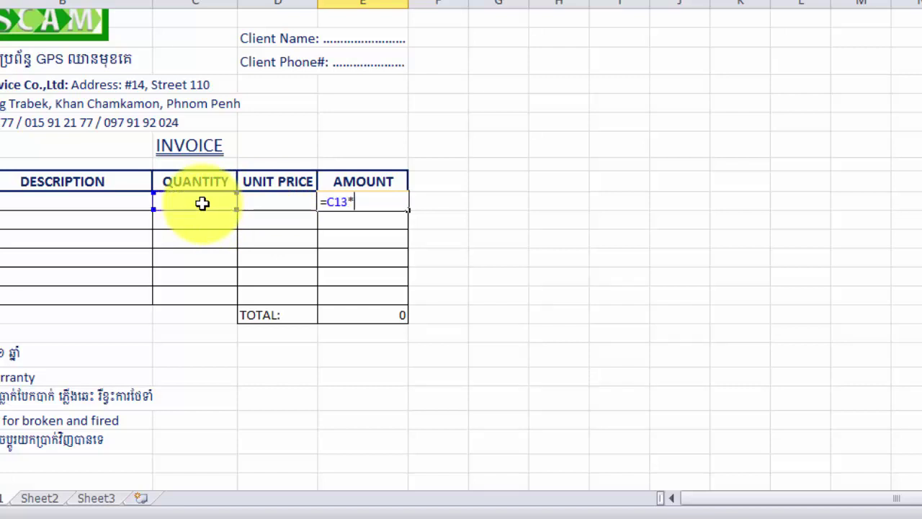
{"action": "left_click", "coordinate": [263, 201]}
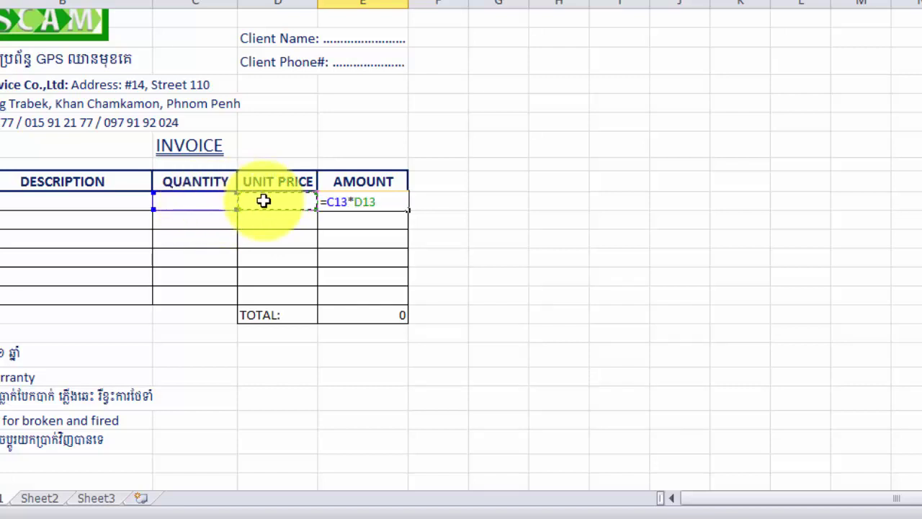
{"action": "key", "text": "Return"}
{"action": "left_click", "coordinate": [376, 201]}
{"action": "key", "text": "Delete"}
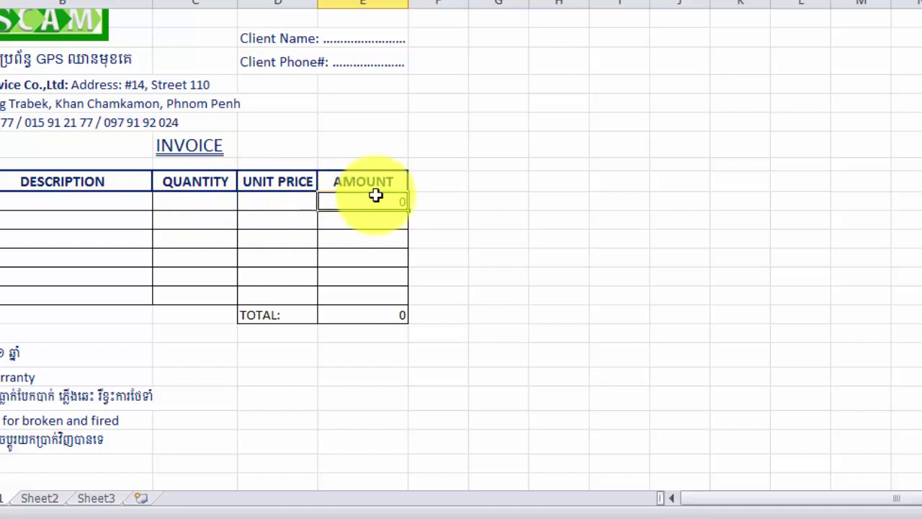
{"action": "left_click_drag", "start_coordinate": [407, 209], "coordinate": [392, 299]}
Enter GPS, quantity 1 and unit price 60 in the first invoice row, B13:D13.
{"action": "left_click", "coordinate": [252, 237]}
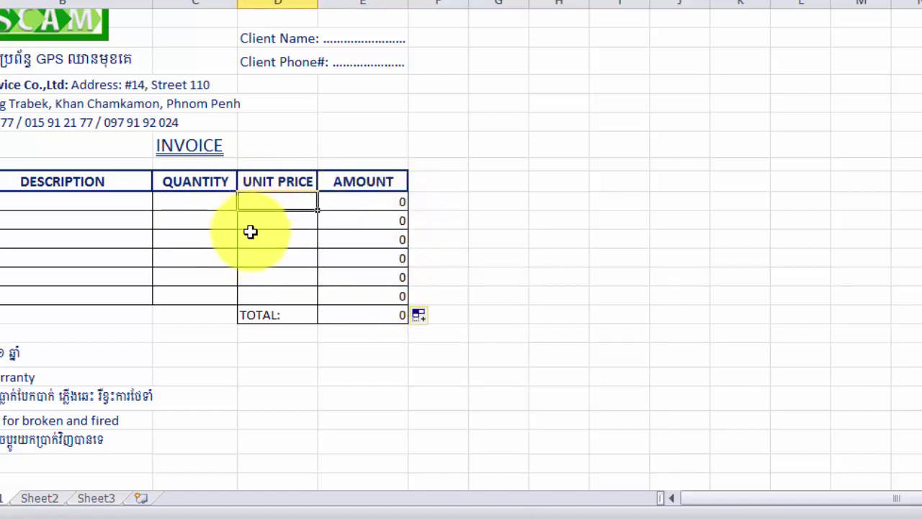
{"action": "left_click", "coordinate": [185, 207]}
{"action": "left_click", "coordinate": [48, 205]}
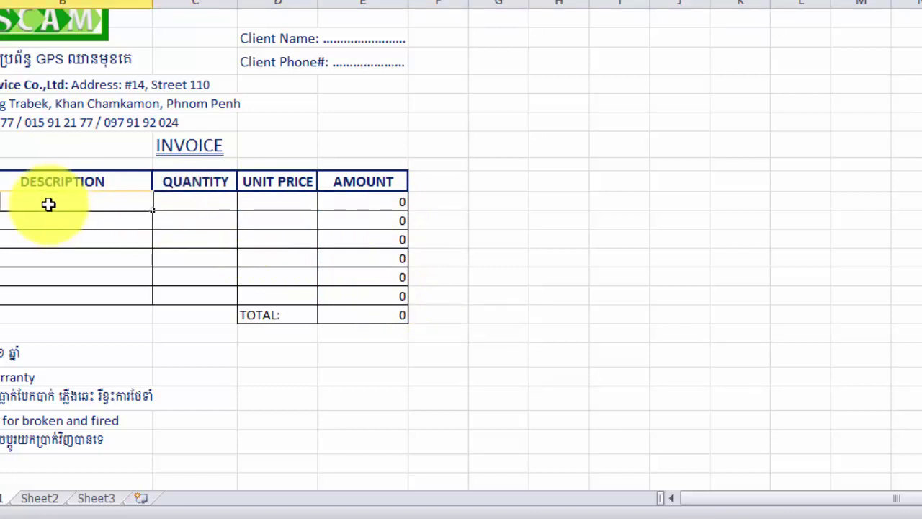
{"action": "type", "text": "GPS"}
{"action": "key", "text": "Return"}
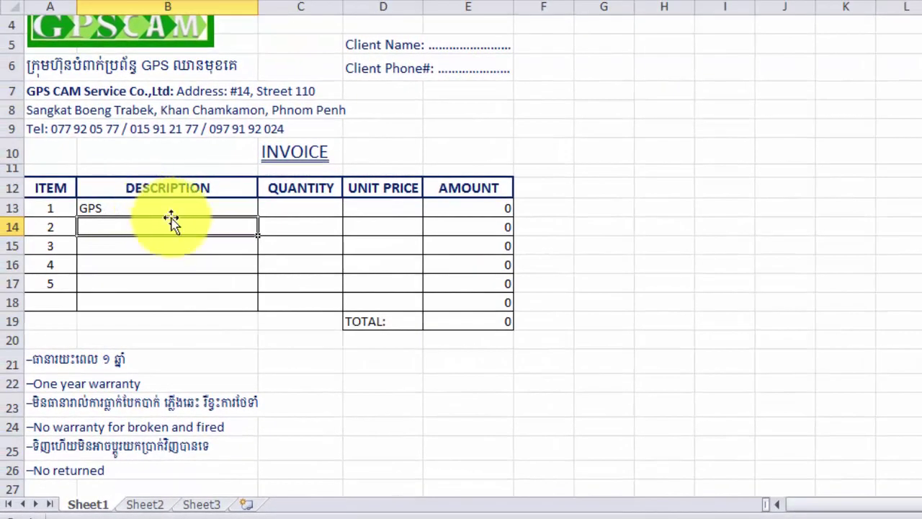
{"action": "left_click", "coordinate": [288, 208]}
{"action": "type", "text": "1"}
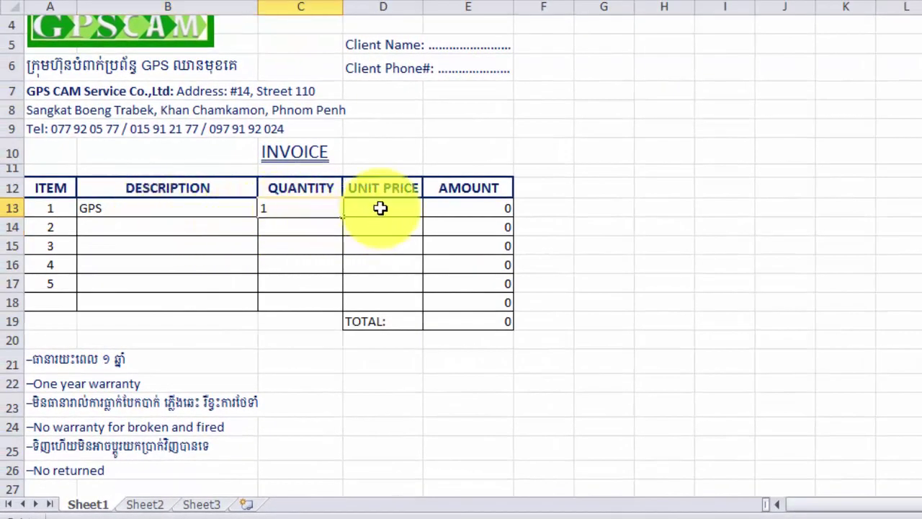
{"action": "left_click", "coordinate": [407, 214]}
{"action": "type", "text": "60"}
{"action": "key", "text": "Return"}
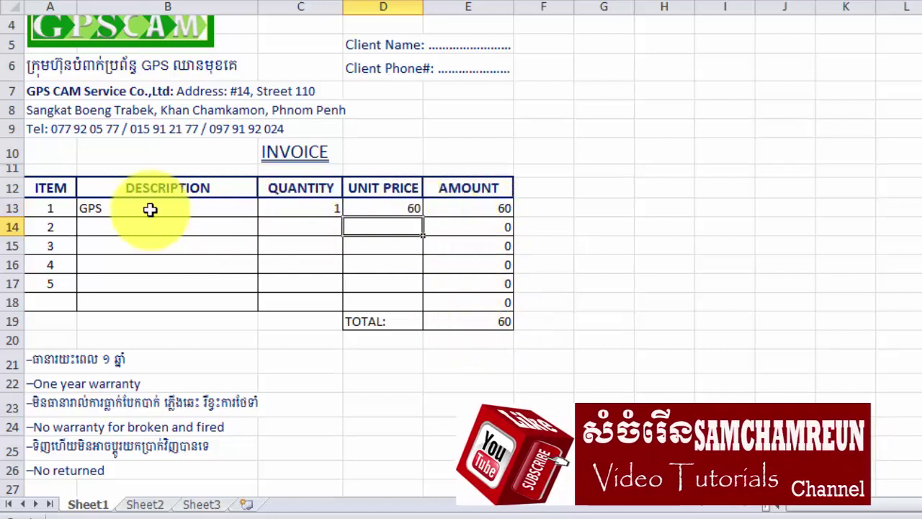
Select the table body B13:E19, leave it without a fill colour, then select D21.
{"action": "left_click_drag", "start_coordinate": [94, 208], "coordinate": [460, 317]}
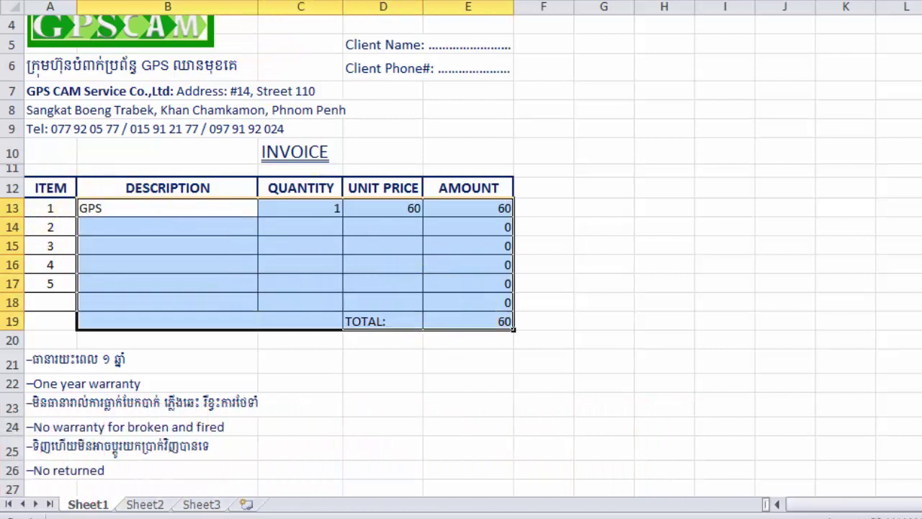
{"action": "left_click", "coordinate": [443, 98]}
{"action": "left_click", "coordinate": [555, 296]}
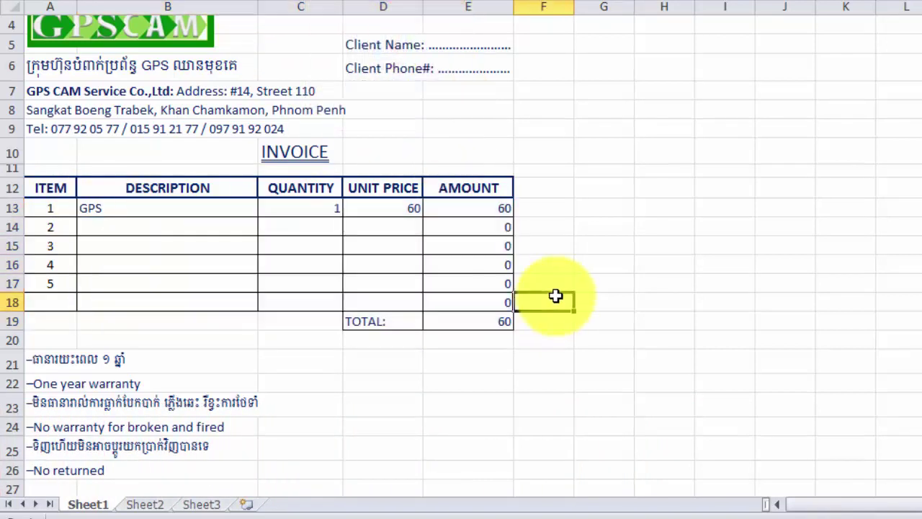
{"action": "left_click_drag", "start_coordinate": [389, 403], "coordinate": [317, 403]}
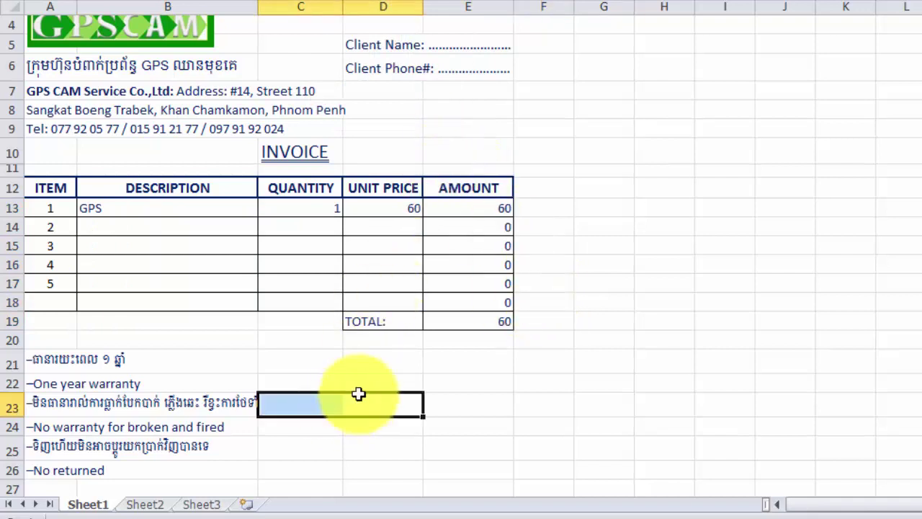
{"action": "left_click", "coordinate": [371, 364]}
{"action": "mouse_move", "coordinate": [61, 189]}
{"action": "left_mouse_down"}
{"action": "mouse_move", "coordinate": [156, 206]}
{"action": "mouse_move", "coordinate": [469, 327]}
{"action": "left_mouse_up"}
{"action": "left_click", "coordinate": [441, 411]}
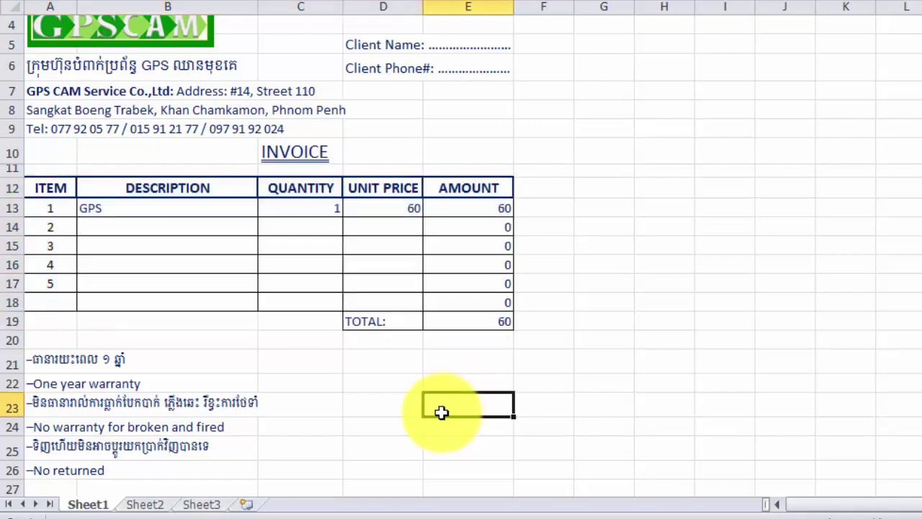
{"action": "left_click", "coordinate": [356, 370]}
{"action": "left_click", "coordinate": [302, 371]}
{"action": "left_click", "coordinate": [388, 369]}
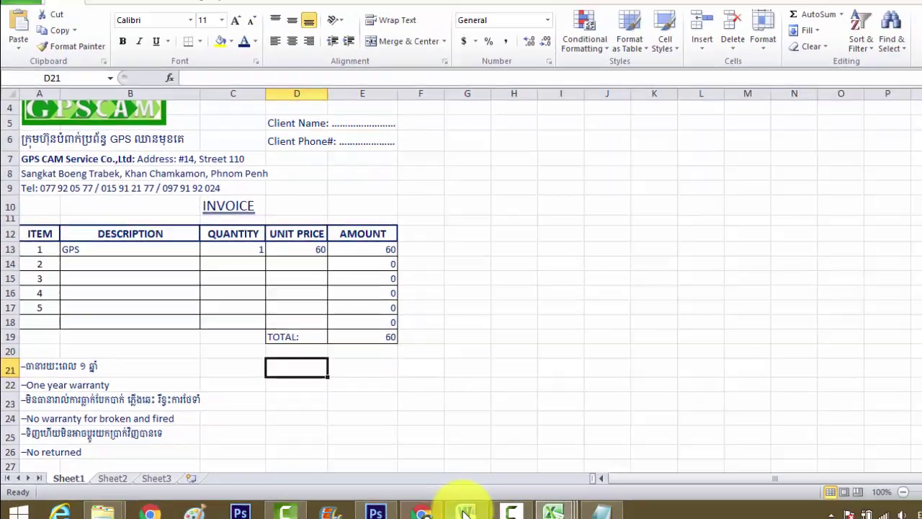
Copy the BUYER and SELLER row from the Word invoice and return to Book5.
{"action": "left_click", "coordinate": [432, 504]}
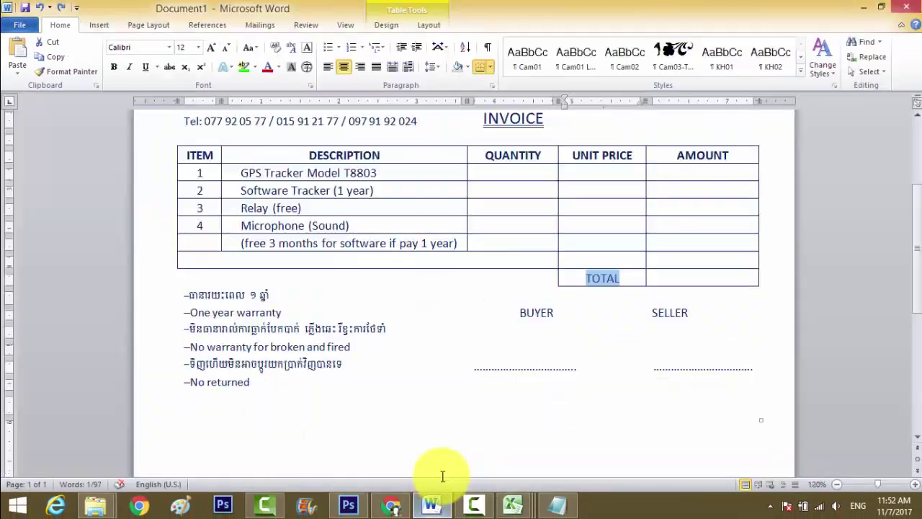
{"action": "left_click_drag", "start_coordinate": [517, 311], "coordinate": [672, 312]}
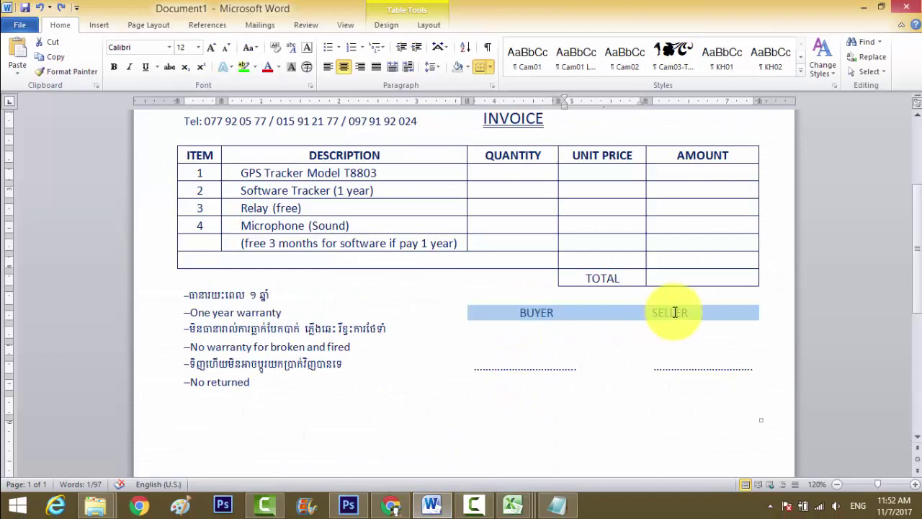
{"action": "left_click", "coordinate": [617, 370]}
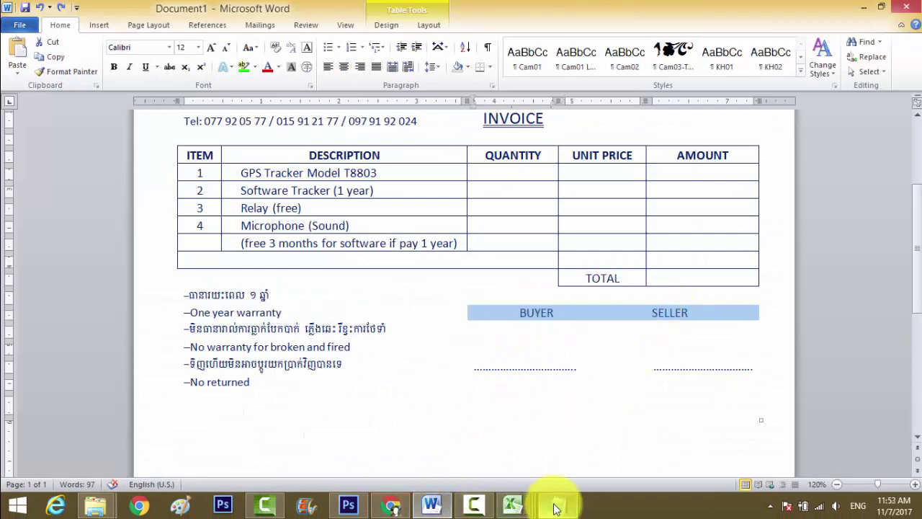
{"action": "left_click", "coordinate": [512, 505]}
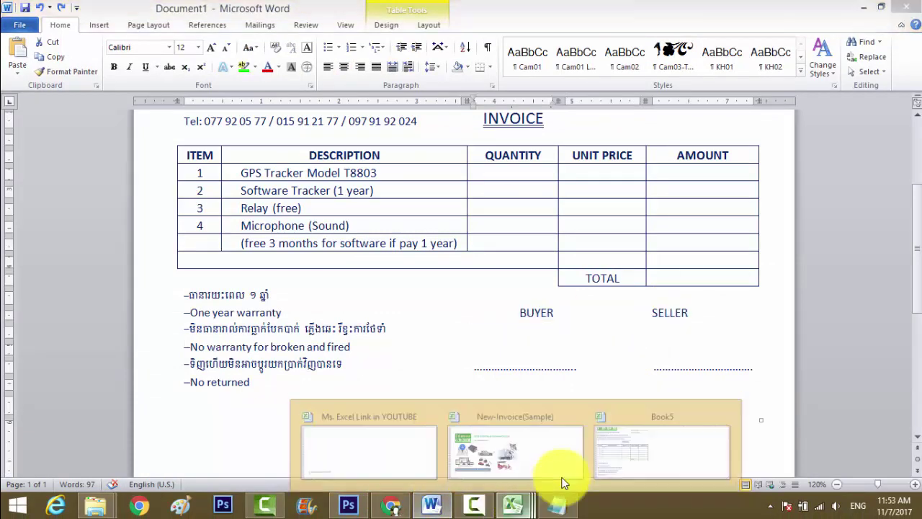
{"action": "left_click", "coordinate": [652, 450]}
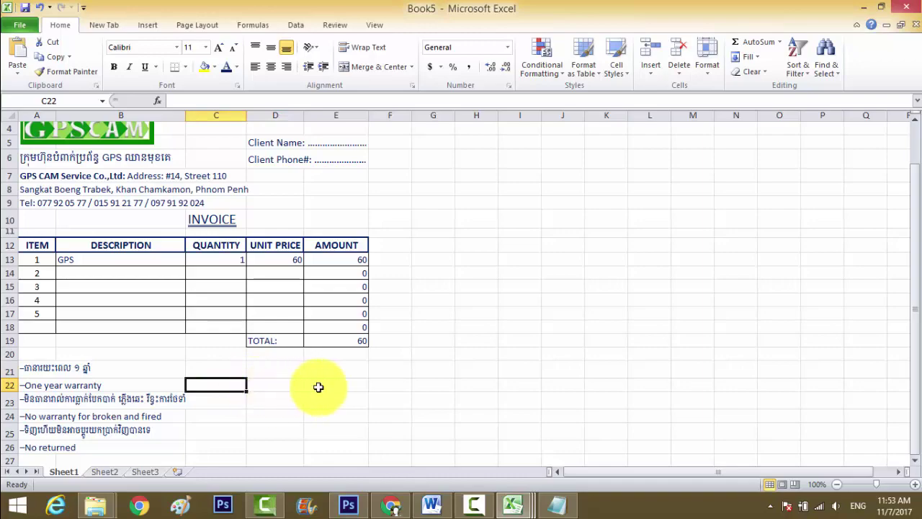
Paste BUYER and SELLER into row 22 and add dotted signature lines in C25 and E25.
{"action": "key", "text": "ctrl+v"}
{"action": "left_click", "coordinate": [309, 416]}
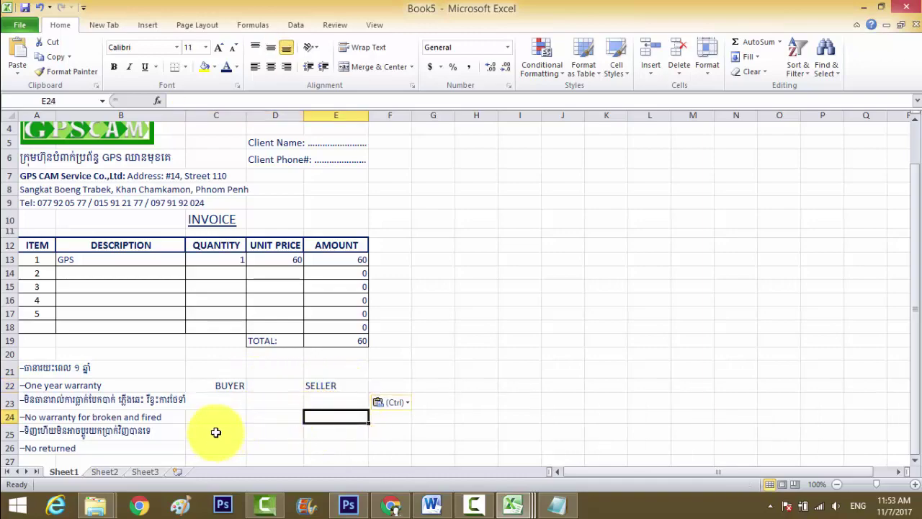
{"action": "left_click_drag", "start_coordinate": [215, 433], "coordinate": [339, 431]}
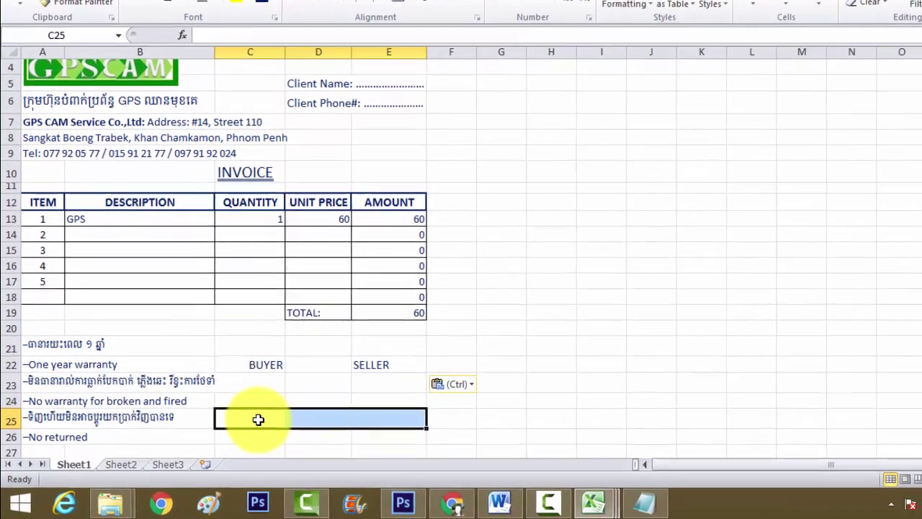
{"action": "left_click", "coordinate": [227, 435]}
{"action": "type", "text": "...................................."}
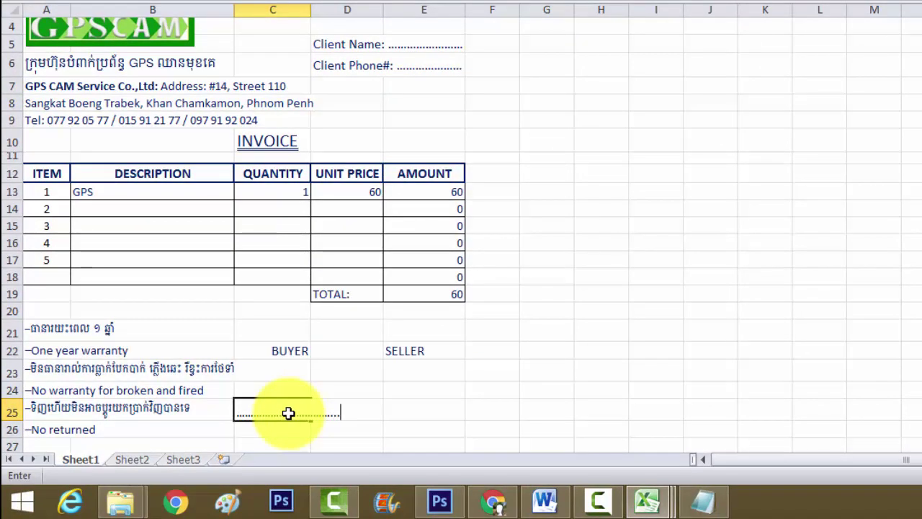
{"action": "left_click", "coordinate": [433, 411]}
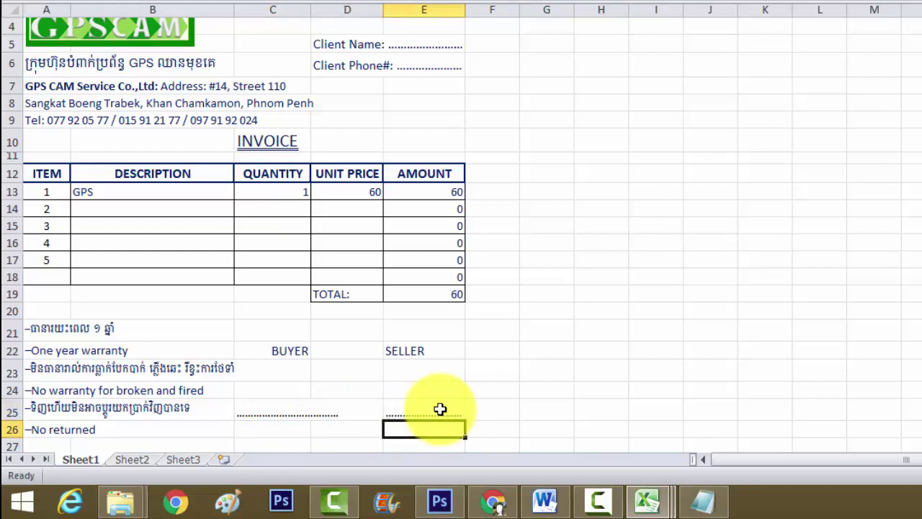
{"action": "left_click", "coordinate": [569, 260]}
{"action": "scroll", "coordinate": [526, 295], "scroll_direction": "down", "scroll_amount": 1}
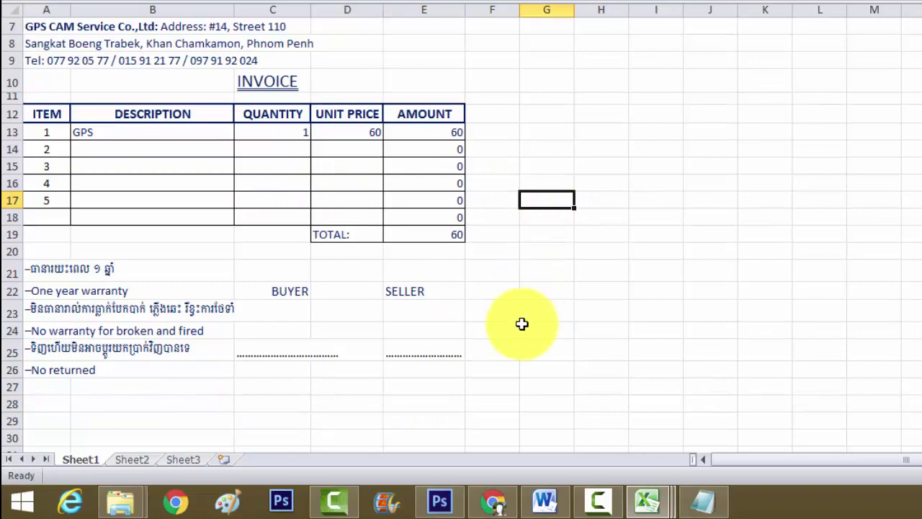
{"action": "scroll", "coordinate": [519, 321], "scroll_direction": "up", "scroll_amount": 2}
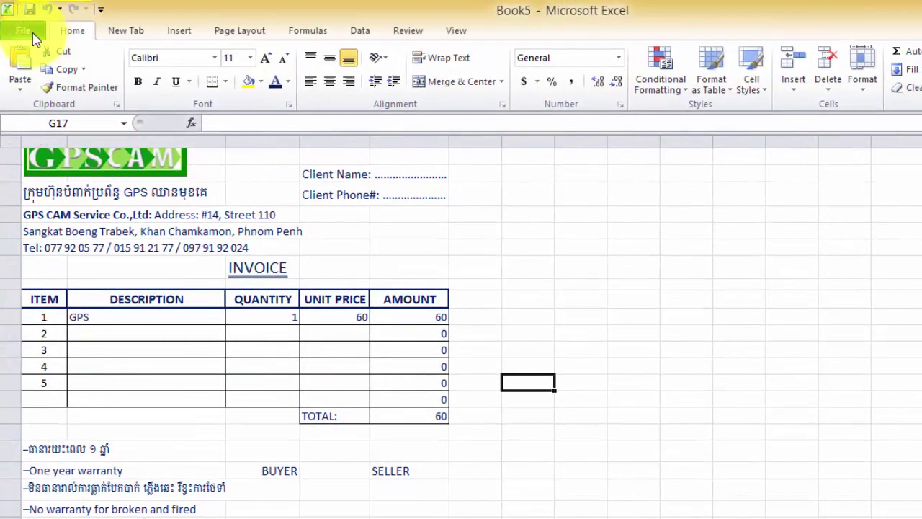
{"action": "left_click", "coordinate": [23, 30]}
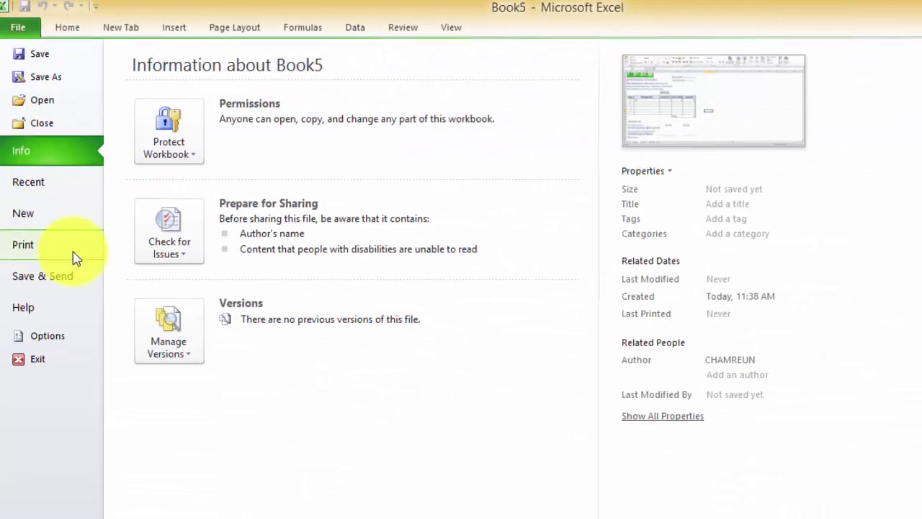
{"action": "left_click", "coordinate": [70, 249]}
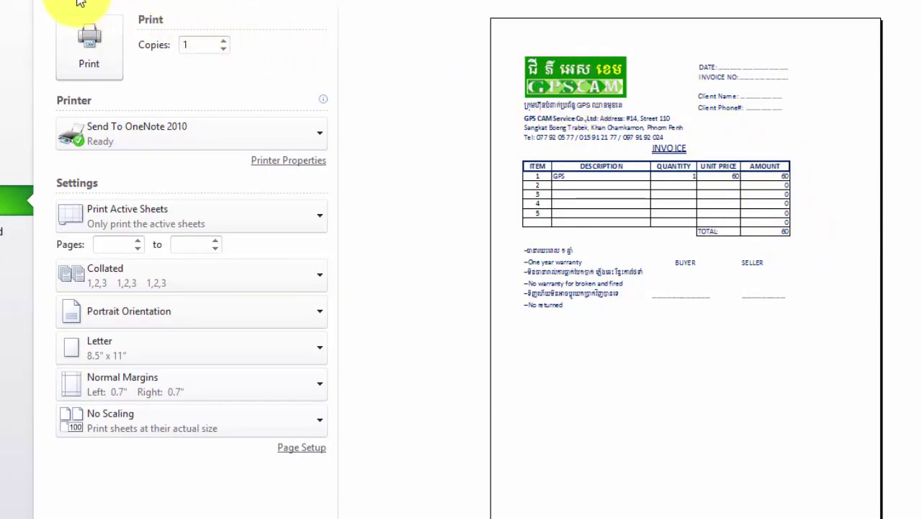
{"action": "left_click", "coordinate": [150, 1]}
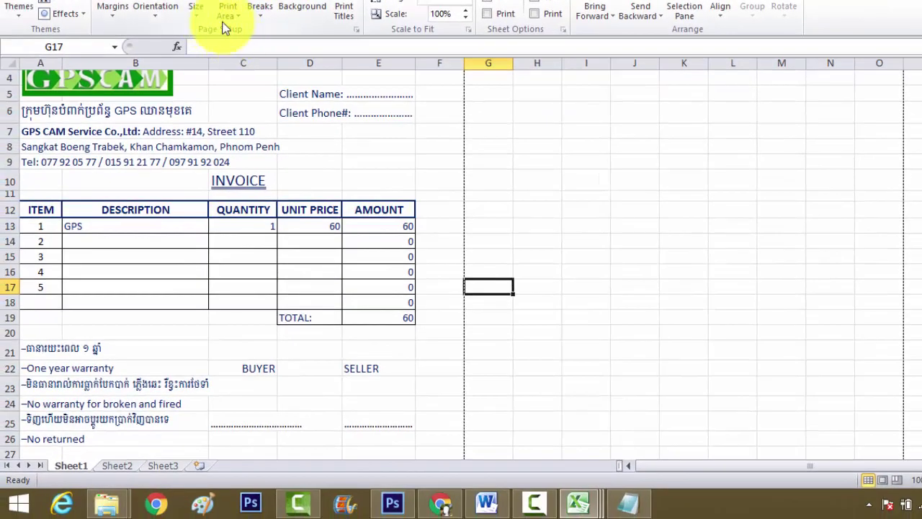
{"action": "left_click", "coordinate": [358, 27]}
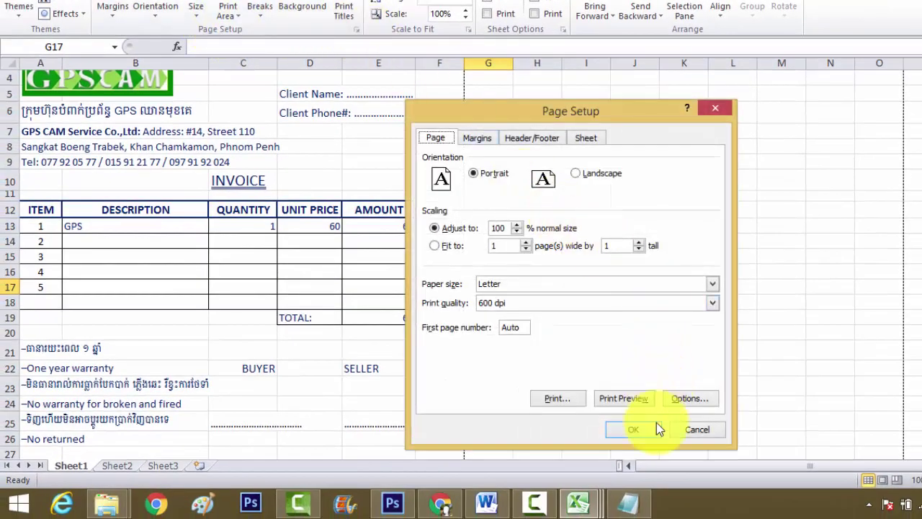
{"action": "left_click", "coordinate": [696, 430]}
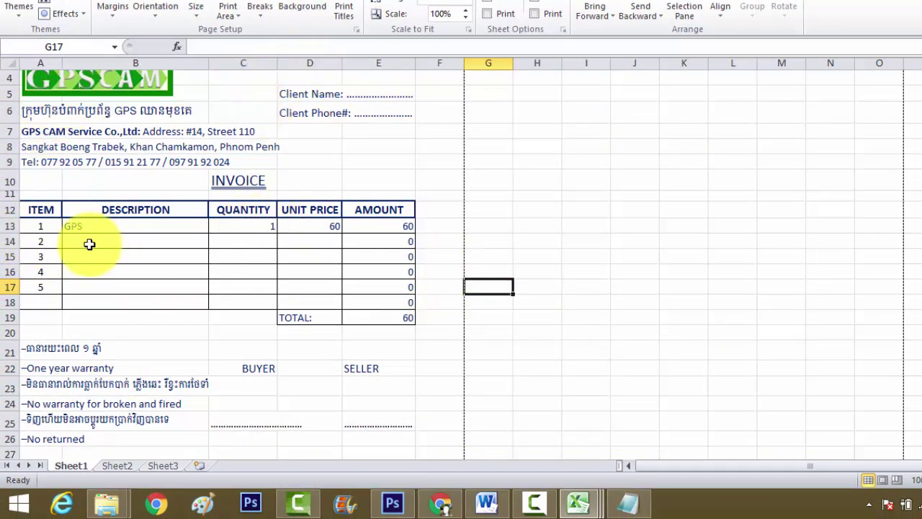
{"action": "left_click_drag", "start_coordinate": [109, 228], "coordinate": [132, 257]}
{"action": "mouse_move", "coordinate": [245, 227]}
{"action": "left_mouse_down"}
{"action": "mouse_move", "coordinate": [389, 289]}
{"action": "mouse_move", "coordinate": [392, 310]}
{"action": "left_mouse_up"}
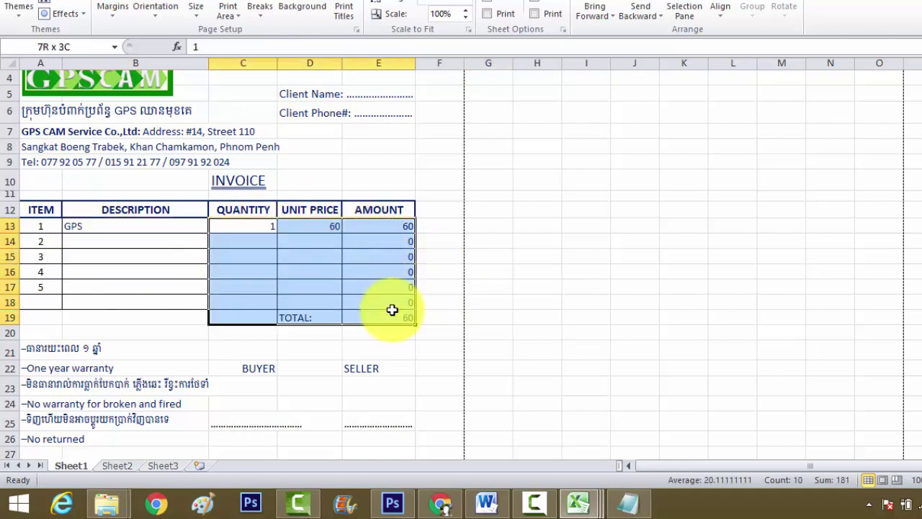
Centre the quantity, unit price and amount figures and widen the DESCRIPTION column B.
{"action": "left_click", "coordinate": [187, 2]}
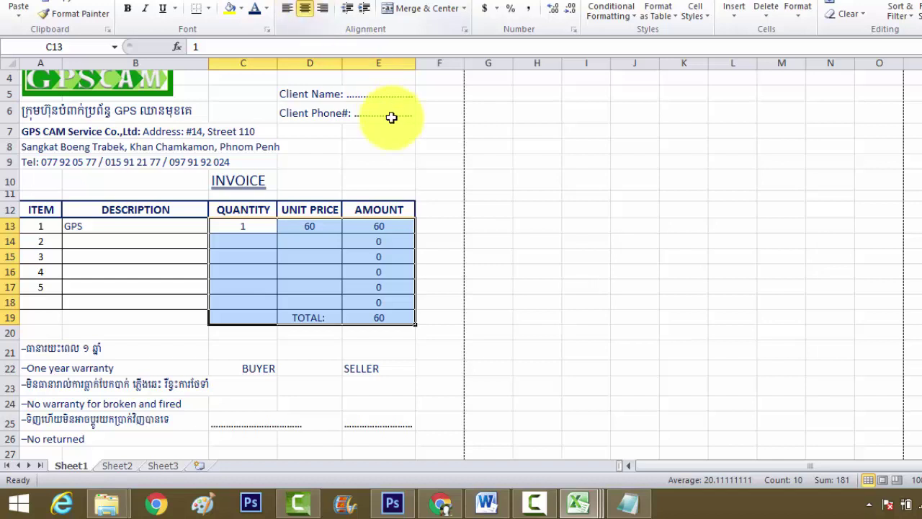
{"action": "left_click", "coordinate": [382, 146]}
{"action": "scroll", "coordinate": [277, 205], "scroll_direction": "up", "scroll_amount": 1}
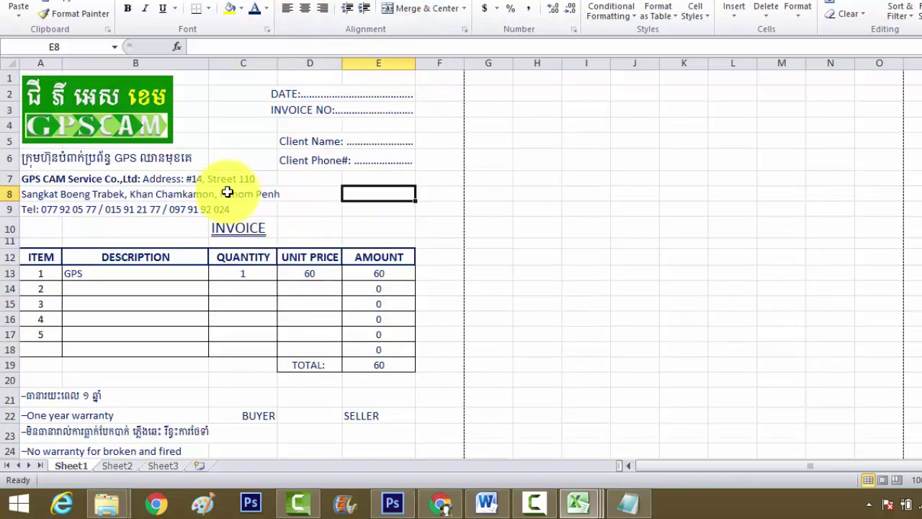
{"action": "left_click", "coordinate": [46, 65]}
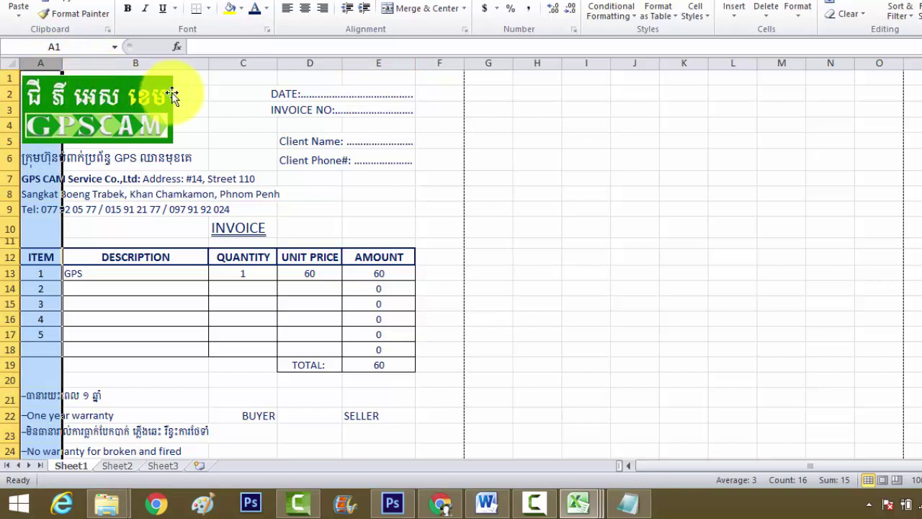
{"action": "left_click_drag", "start_coordinate": [208, 64], "coordinate": [246, 77]}
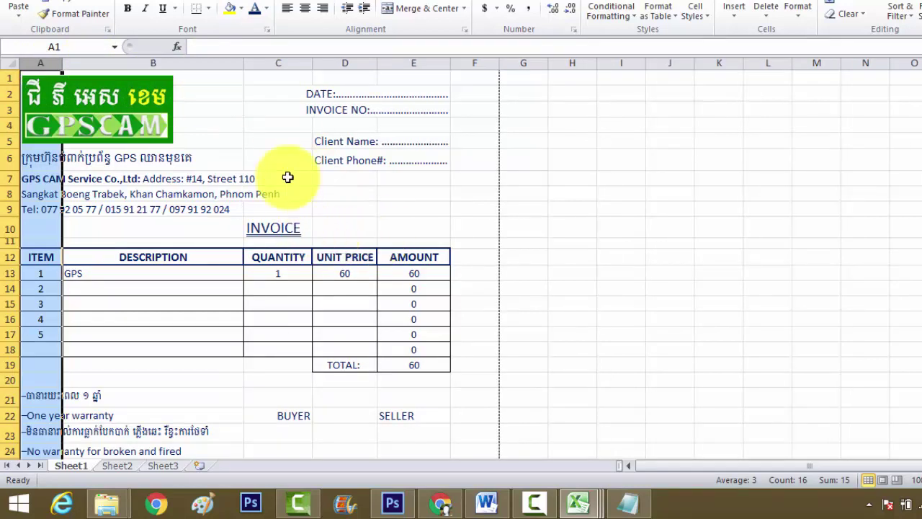
Widen columns C, D and E together toward the page break.
{"action": "left_click_drag", "start_coordinate": [278, 63], "coordinate": [422, 97]}
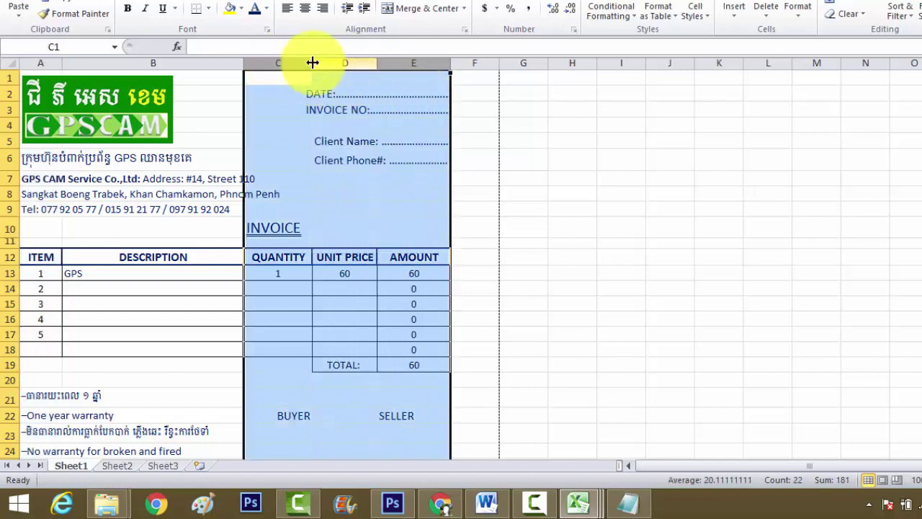
{"action": "left_click_drag", "start_coordinate": [312, 62], "coordinate": [329, 64]}
{"action": "left_click", "coordinate": [586, 234]}
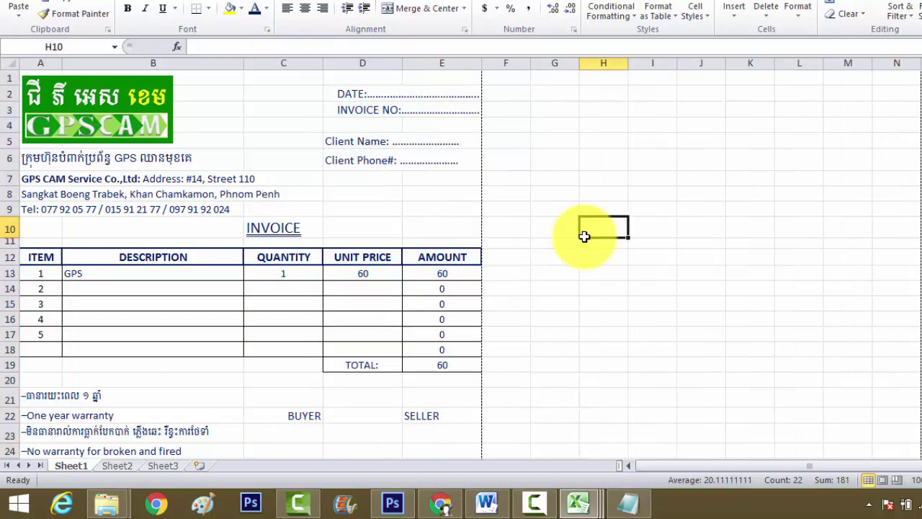
{"action": "scroll", "coordinate": [403, 364], "scroll_direction": "down", "scroll_amount": 3}
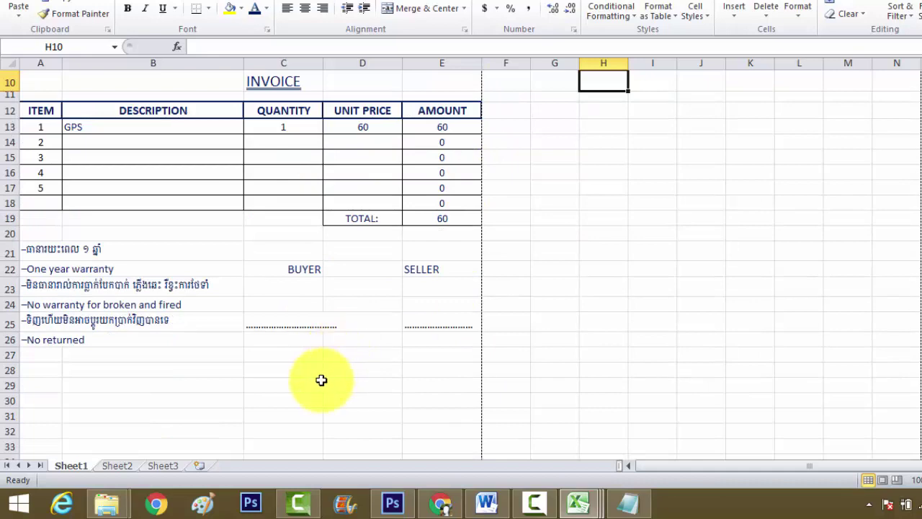
{"action": "scroll", "coordinate": [319, 379], "scroll_direction": "up", "scroll_amount": 3}
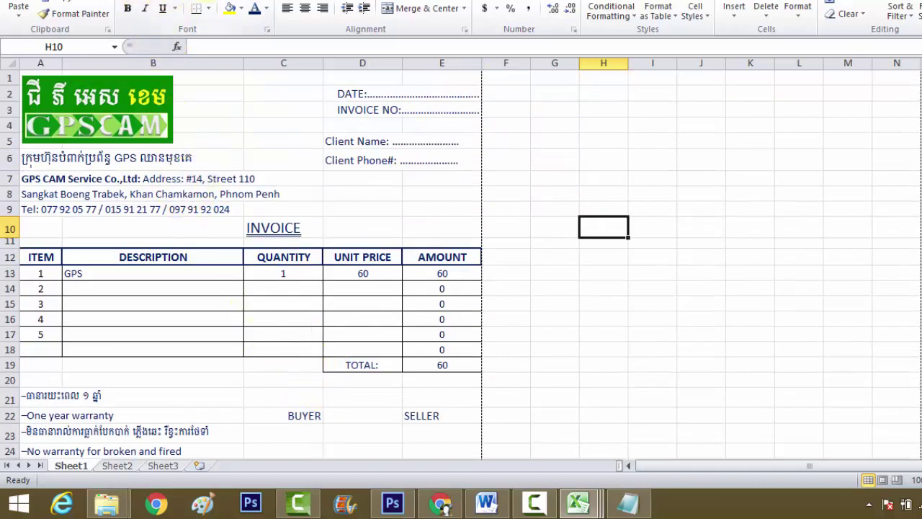
{"action": "scroll", "coordinate": [298, 5], "scroll_direction": "down", "scroll_amount": 2}
Set the top and bottom page margins to 0.25 in Page Setup.
{"action": "left_click", "coordinate": [356, 30]}
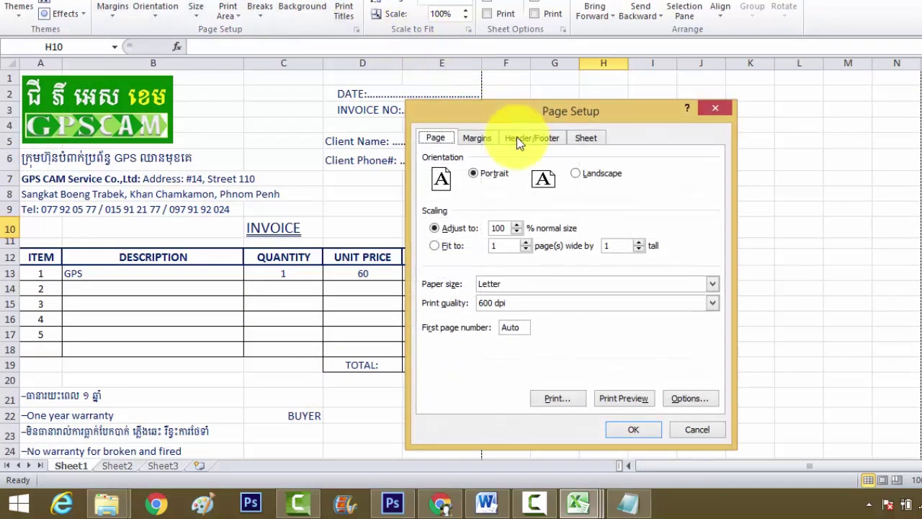
{"action": "left_click", "coordinate": [476, 137]}
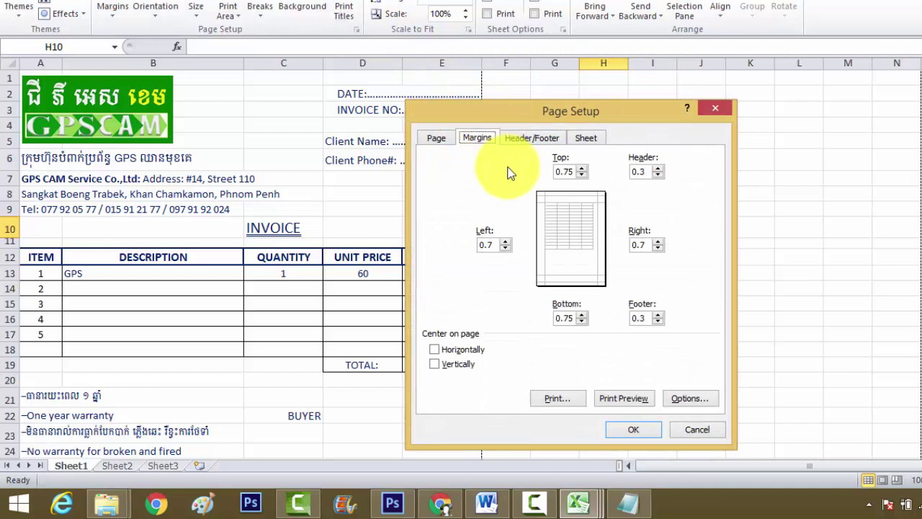
{"action": "left_click", "coordinate": [581, 167]}
{"action": "type", "text": "0"}
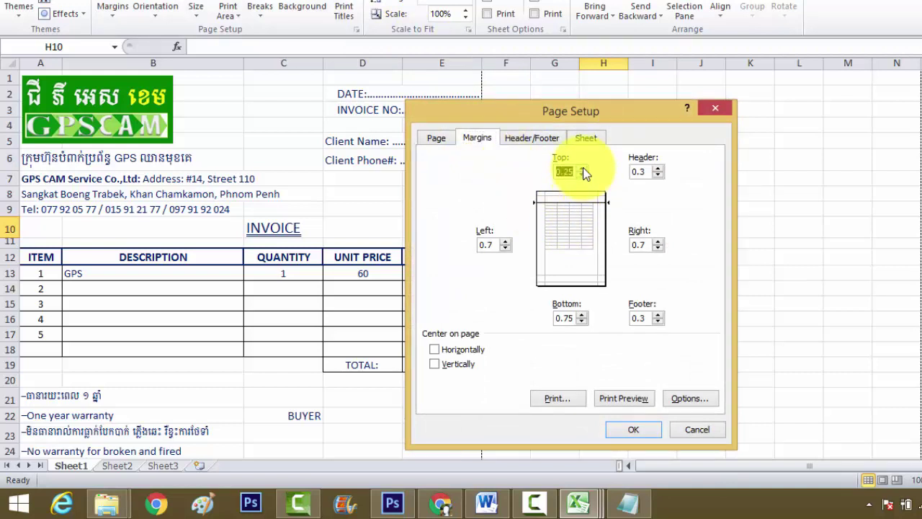
{"action": "left_click", "coordinate": [581, 320]}
{"action": "left_click", "coordinate": [582, 321]}
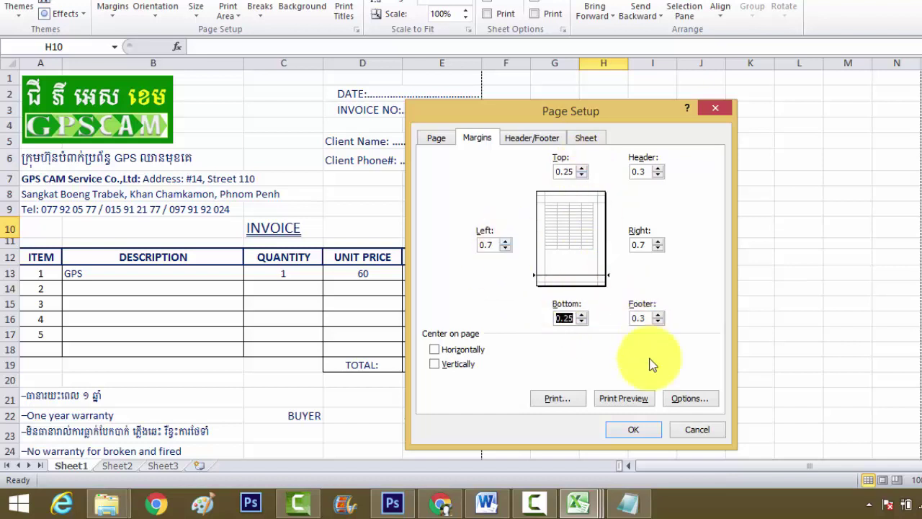
{"action": "left_click", "coordinate": [632, 427]}
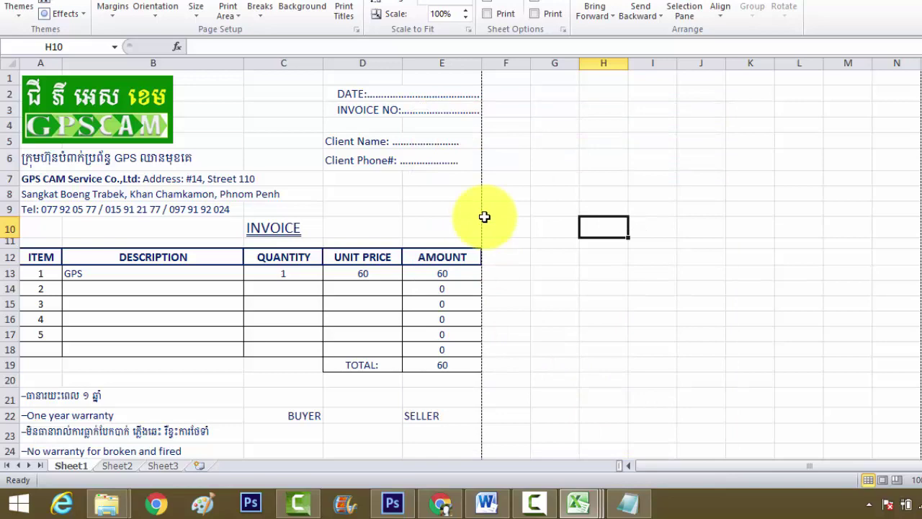
Narrow the left and right page margins to 0.45.
{"action": "left_click", "coordinate": [355, 30]}
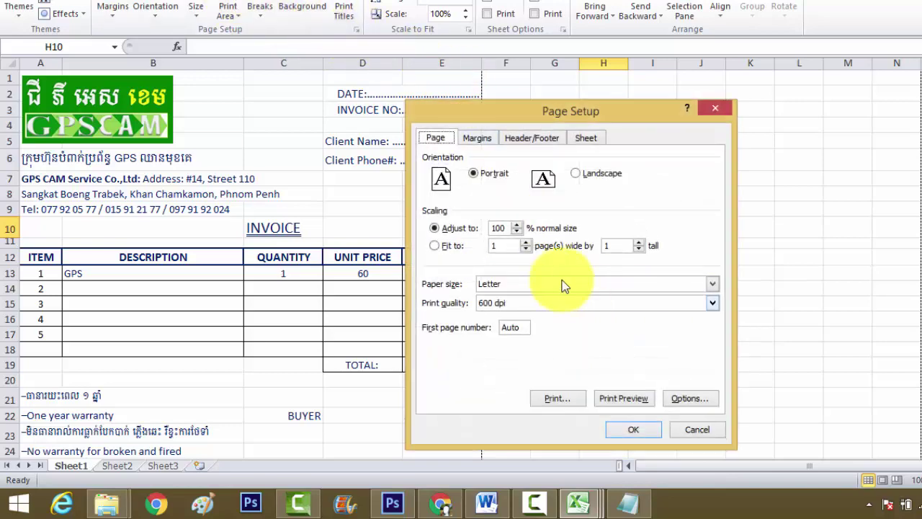
{"action": "left_click", "coordinate": [476, 136]}
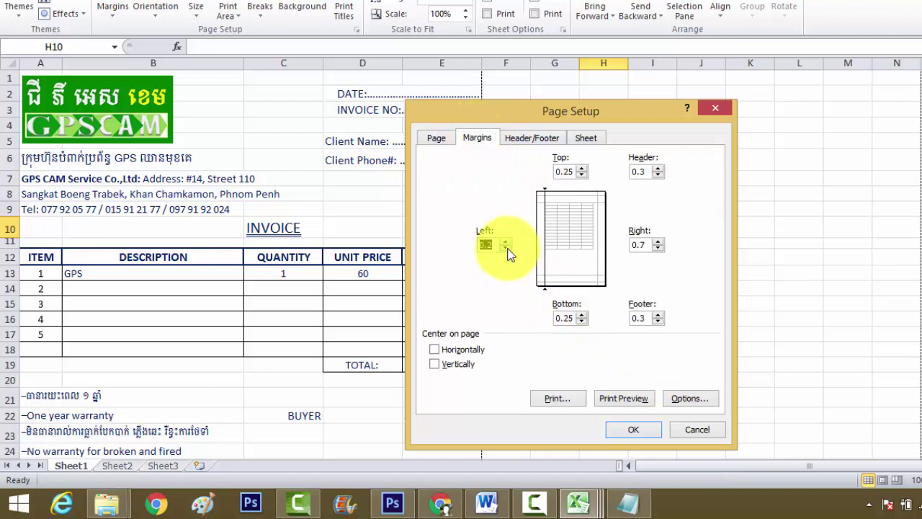
{"action": "left_click", "coordinate": [660, 246]}
{"action": "type", "text": "0.45"}
{"action": "key", "text": "Tab"}
{"action": "left_click", "coordinate": [624, 434]}
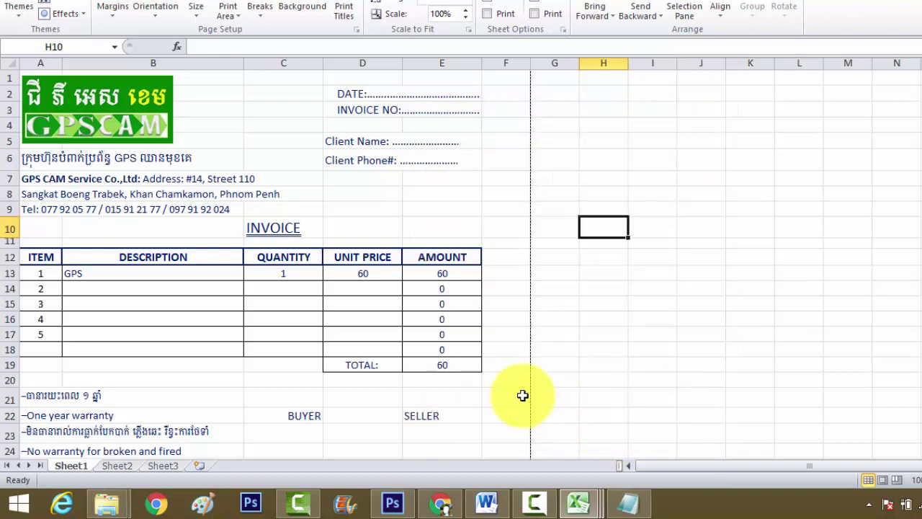
{"action": "left_click", "coordinate": [288, 397]}
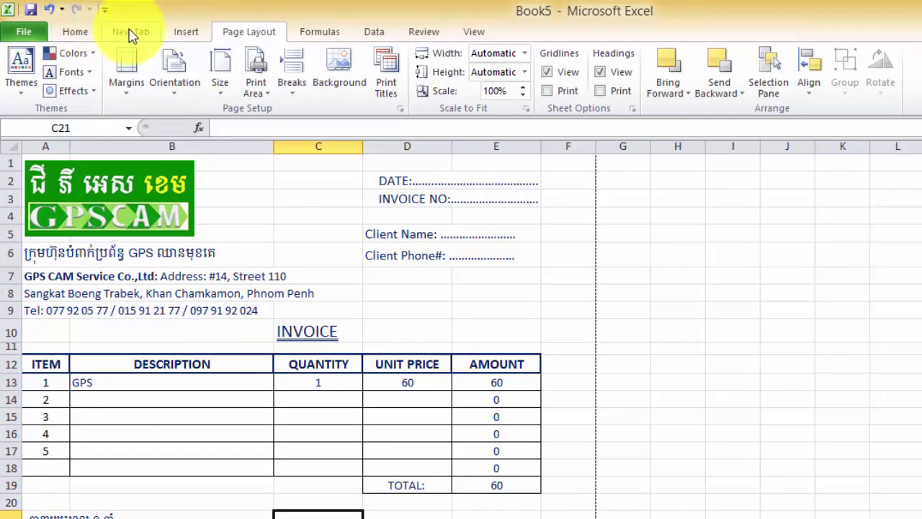
{"action": "left_click", "coordinate": [37, 32]}
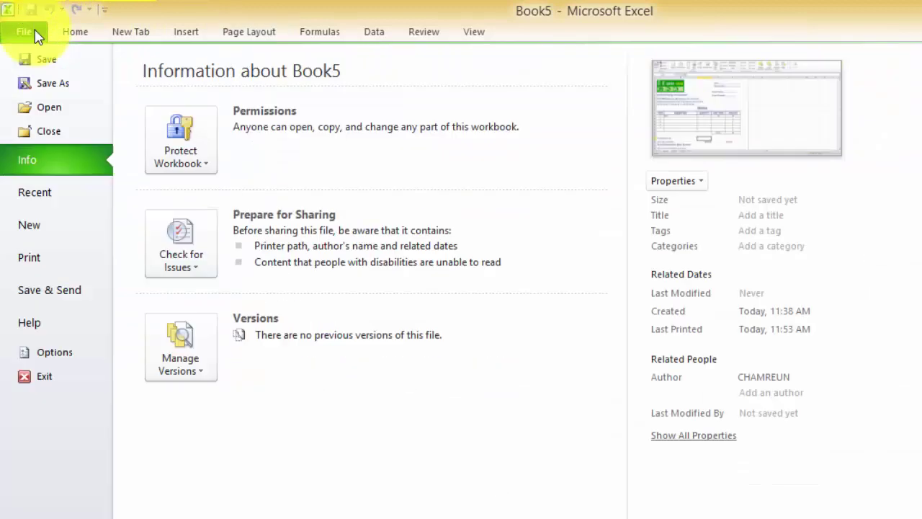
{"action": "left_click", "coordinate": [50, 268]}
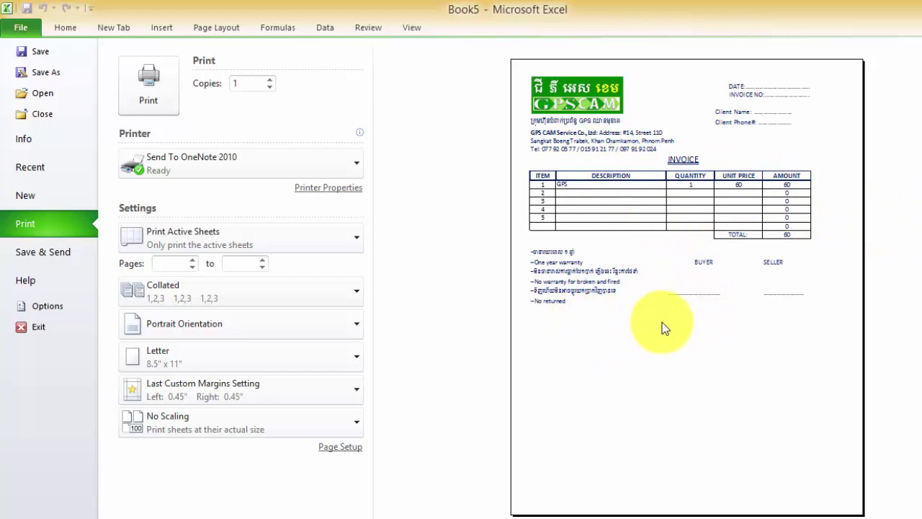
{"action": "key", "text": "Escape"}
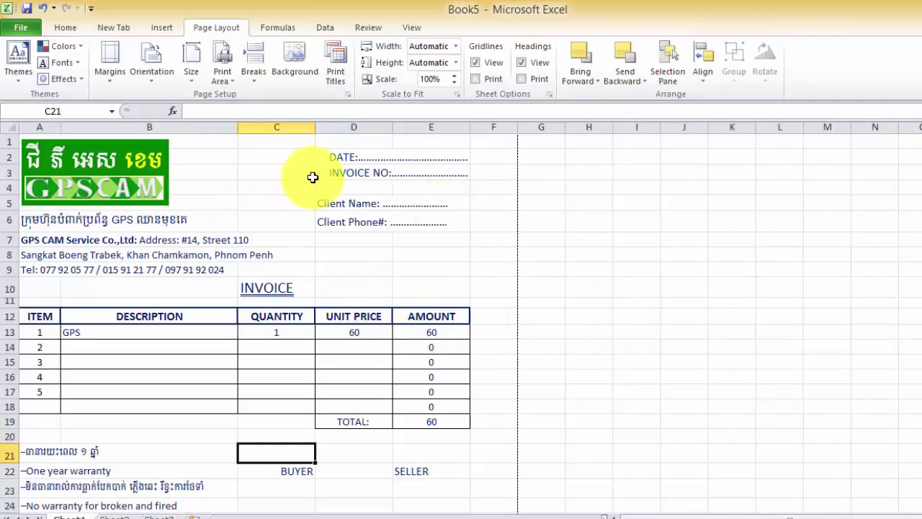
Widen DESCRIPTION column B and give columns C–E equal narrower widths ending at the page break.
{"action": "left_click", "coordinate": [448, 221]}
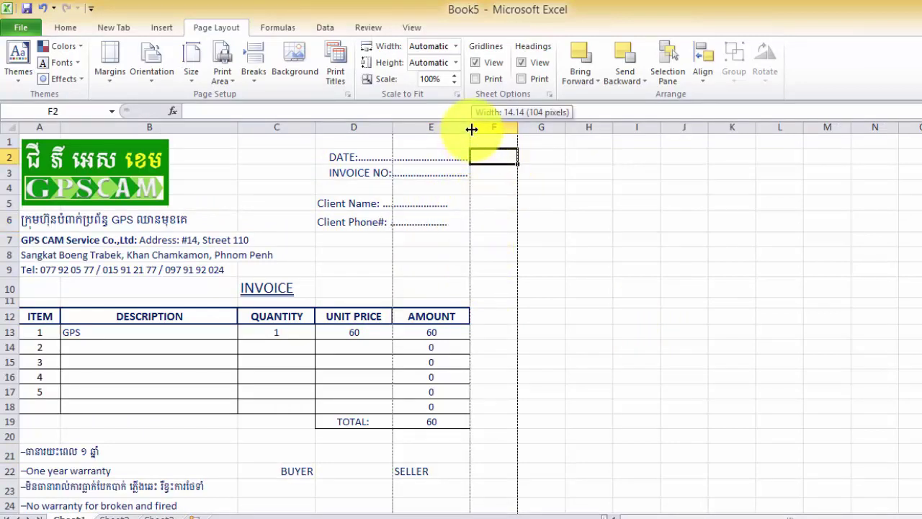
{"action": "left_click_drag", "start_coordinate": [488, 130], "coordinate": [487, 131]}
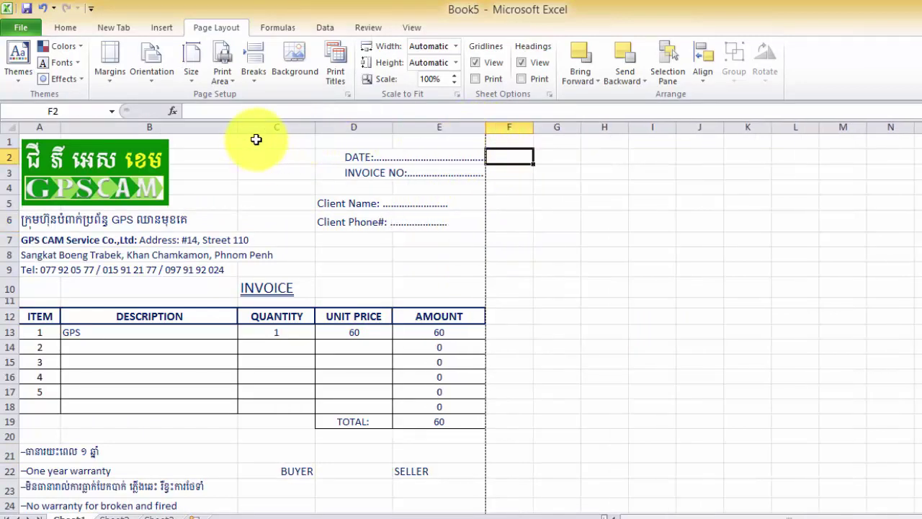
{"action": "left_click_drag", "start_coordinate": [243, 127], "coordinate": [271, 133]}
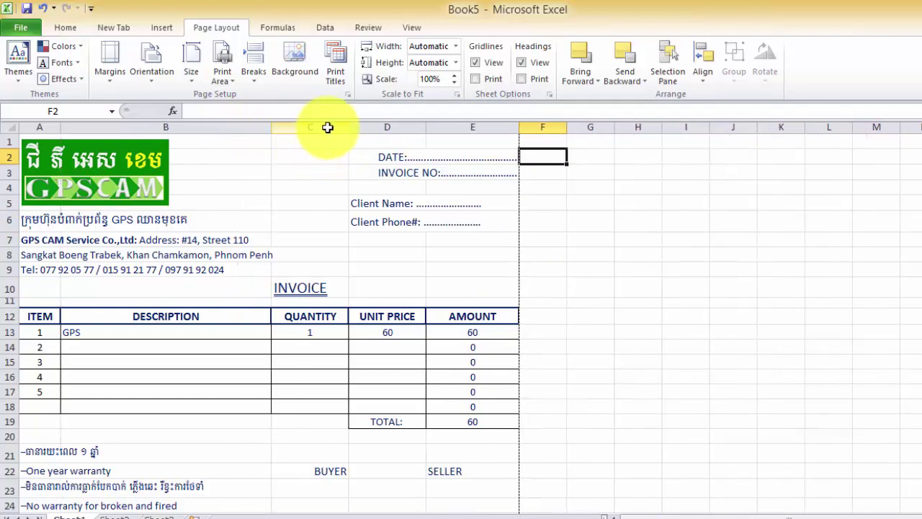
{"action": "left_click_drag", "start_coordinate": [327, 126], "coordinate": [500, 133]}
{"action": "left_click_drag", "start_coordinate": [349, 127], "coordinate": [356, 130]}
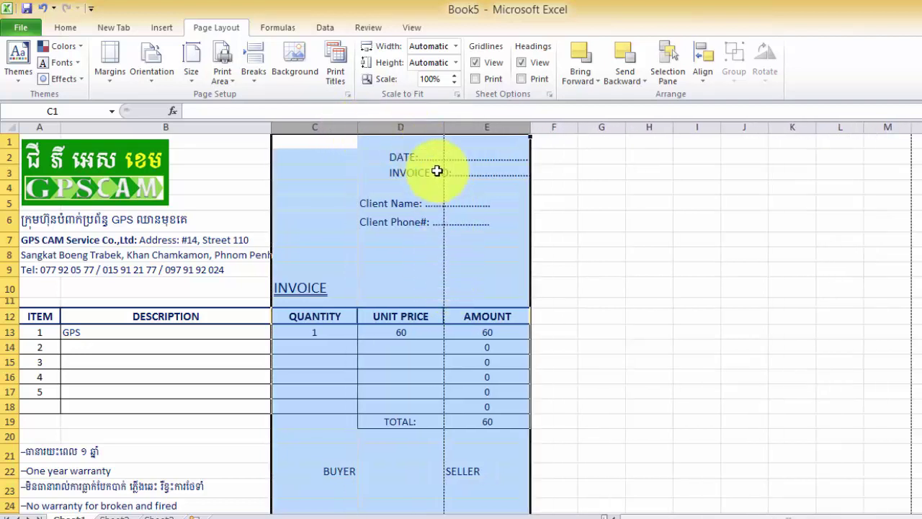
{"action": "left_click_drag", "start_coordinate": [357, 128], "coordinate": [352, 128]}
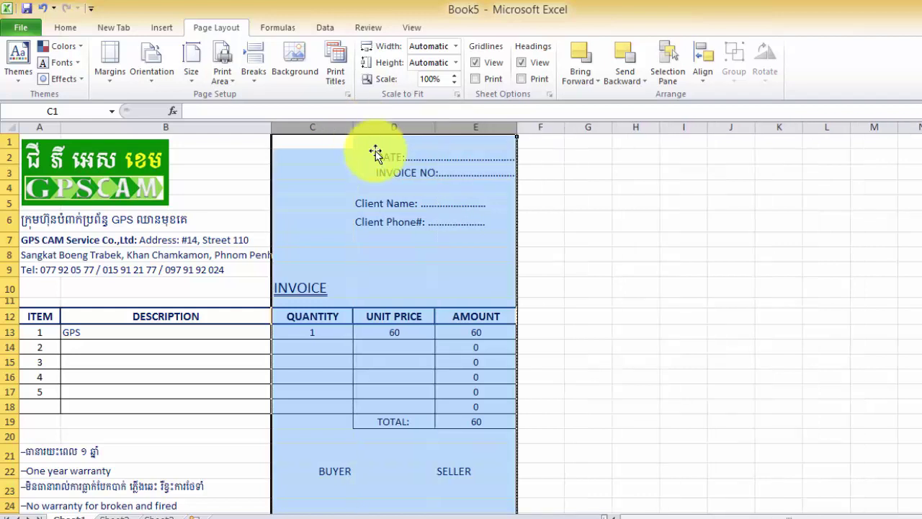
{"action": "left_click", "coordinate": [488, 302]}
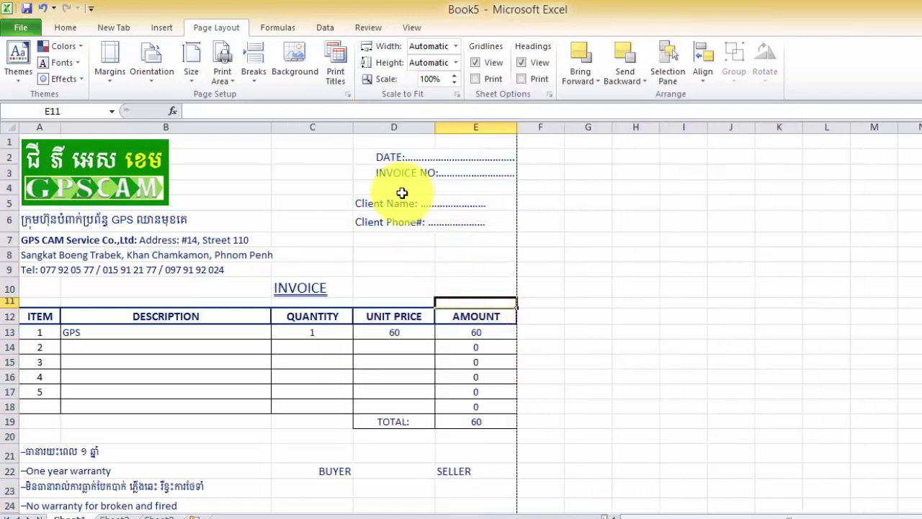
Lengthen, then trim, the Client Name dotted line so it reaches column E's edge.
{"action": "left_click", "coordinate": [384, 159]}
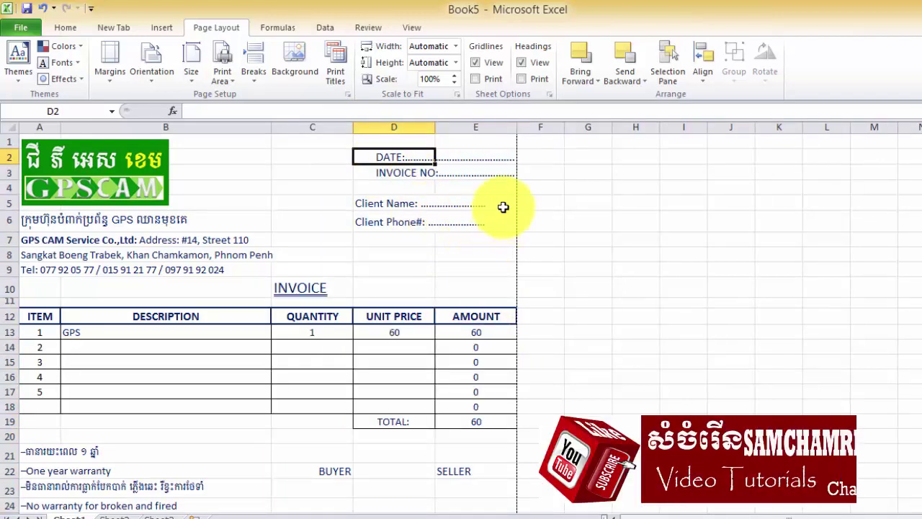
{"action": "left_click", "coordinate": [479, 174]}
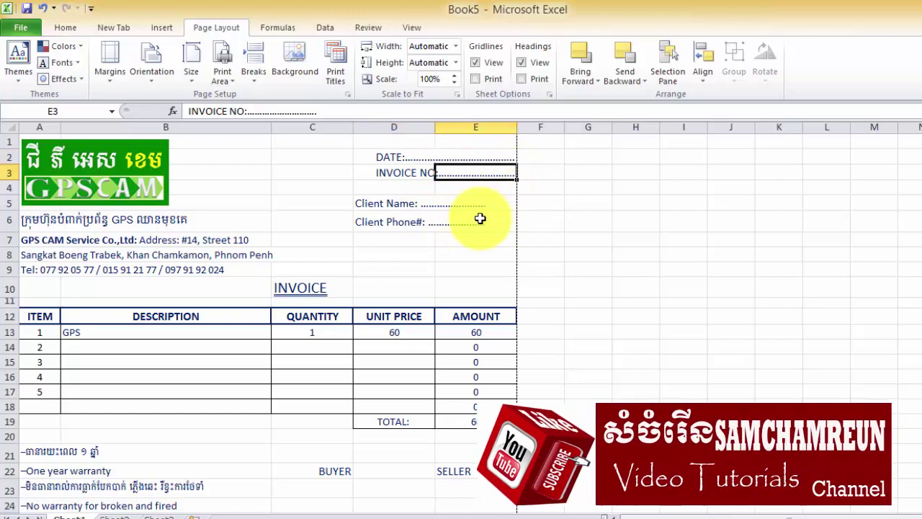
{"action": "left_click", "coordinate": [411, 202]}
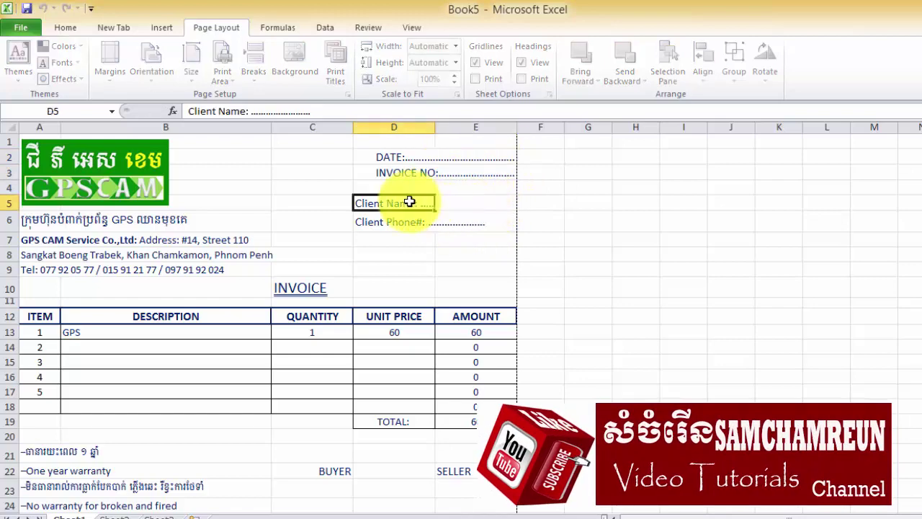
{"action": "left_click", "coordinate": [321, 113]}
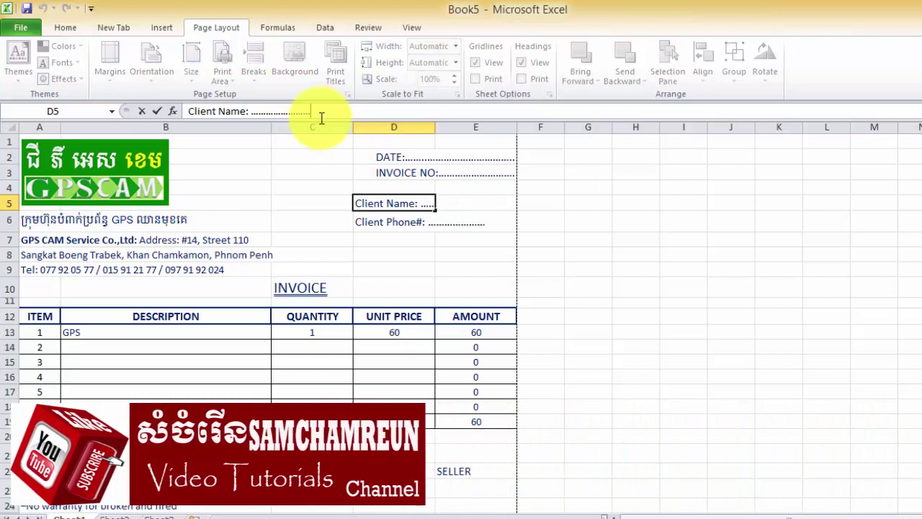
{"action": "type", "text": "......................"}
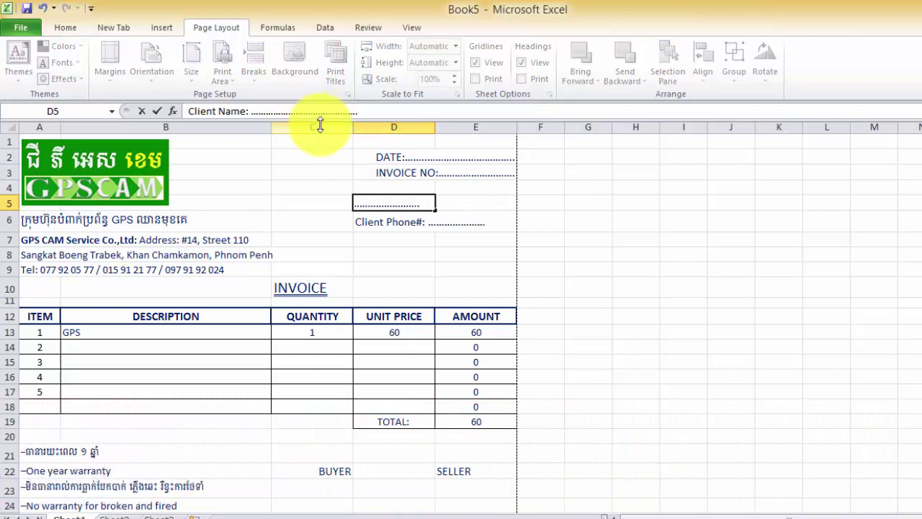
{"action": "key", "text": "Return"}
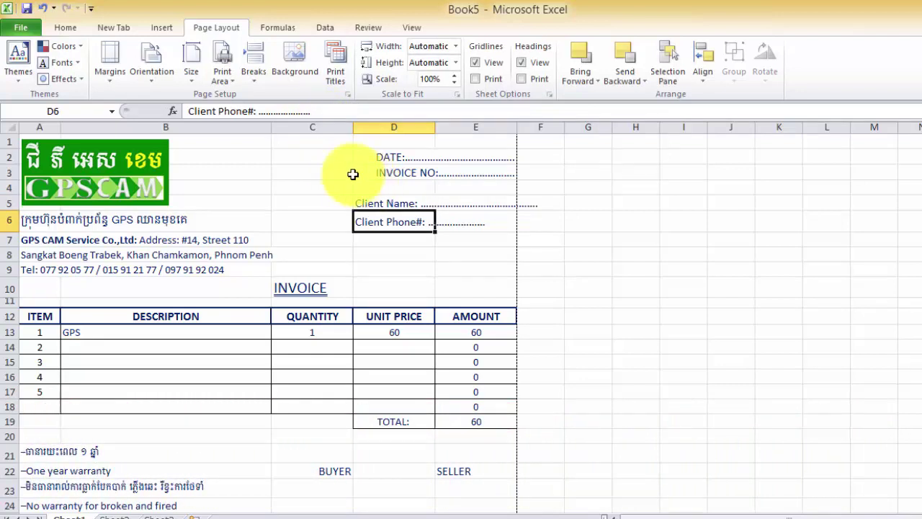
{"action": "left_click", "coordinate": [320, 113]}
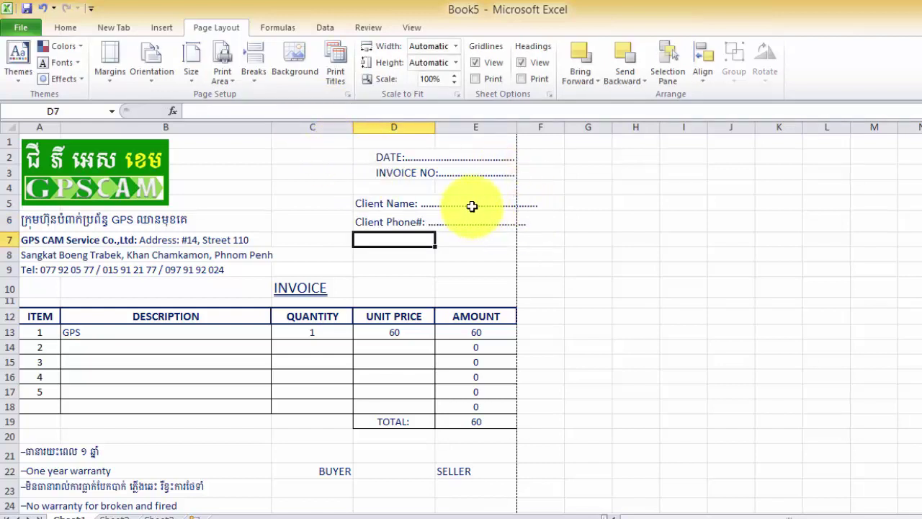
{"action": "double_click", "coordinate": [396, 203]}
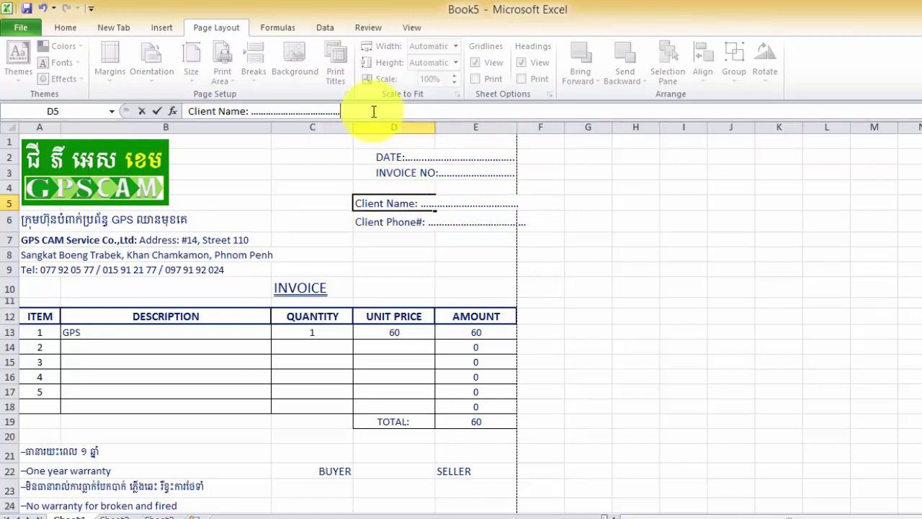
{"action": "key", "text": "Return"}
Trim the Client Phone# dotted line so it ends at column E's edge.
{"action": "left_click", "coordinate": [475, 223]}
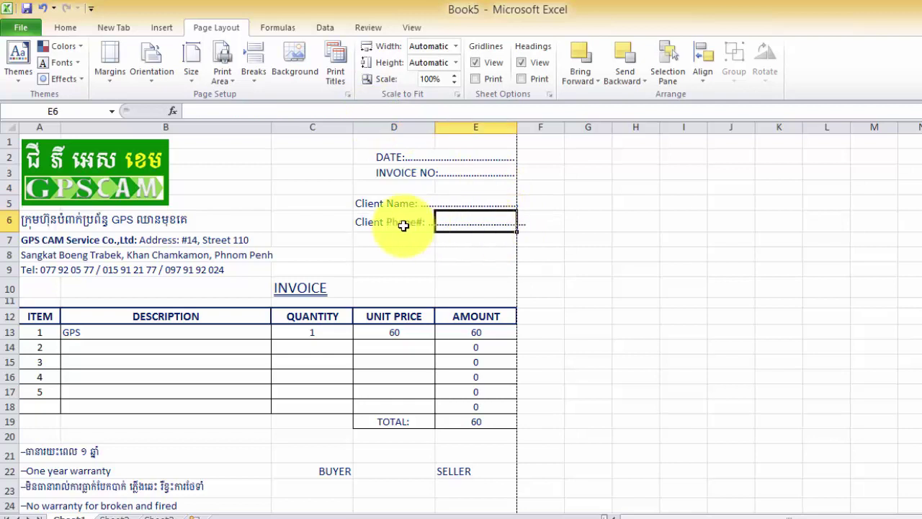
{"action": "left_click", "coordinate": [368, 113]}
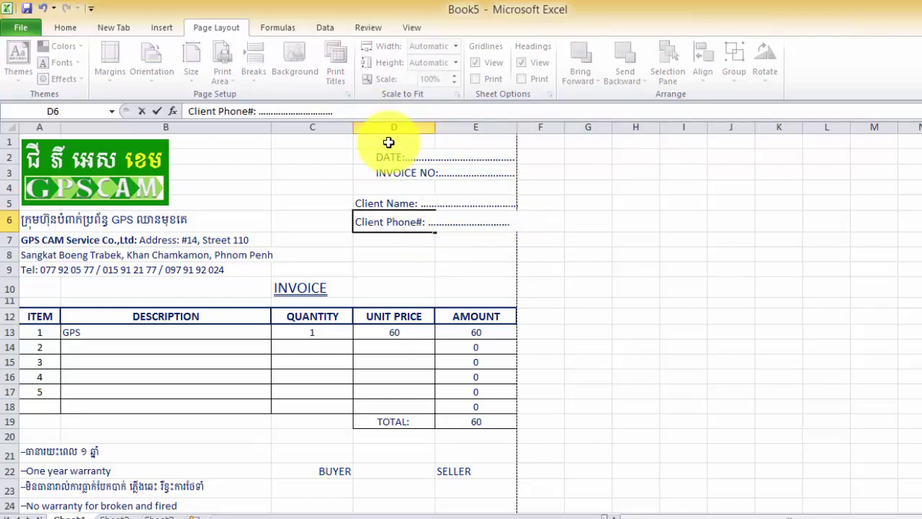
{"action": "key", "text": "Return"}
{"action": "left_click", "coordinate": [397, 222]}
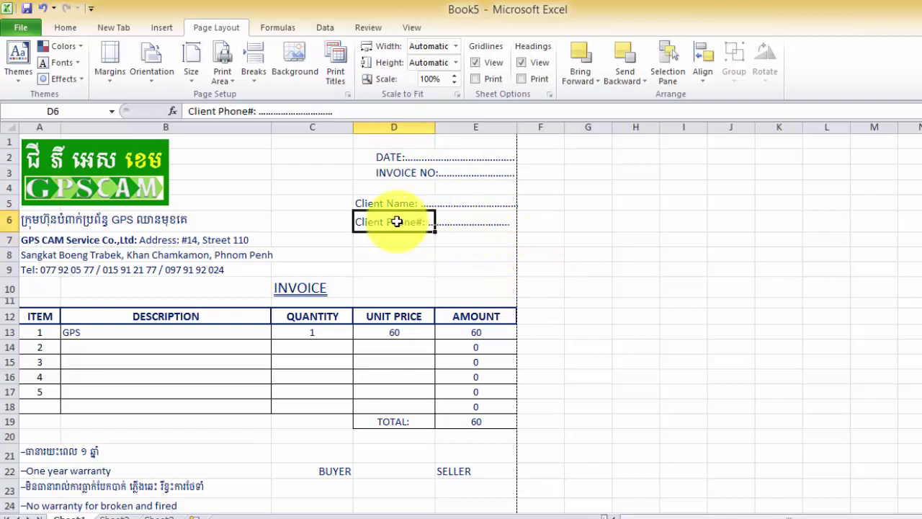
{"action": "left_click", "coordinate": [343, 112]}
{"action": "type", "text": ".."}
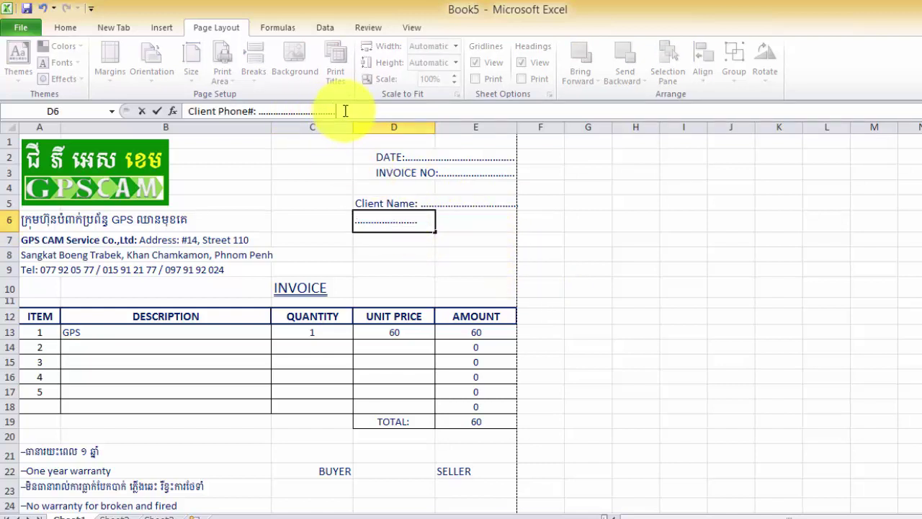
{"action": "key", "text": "Return"}
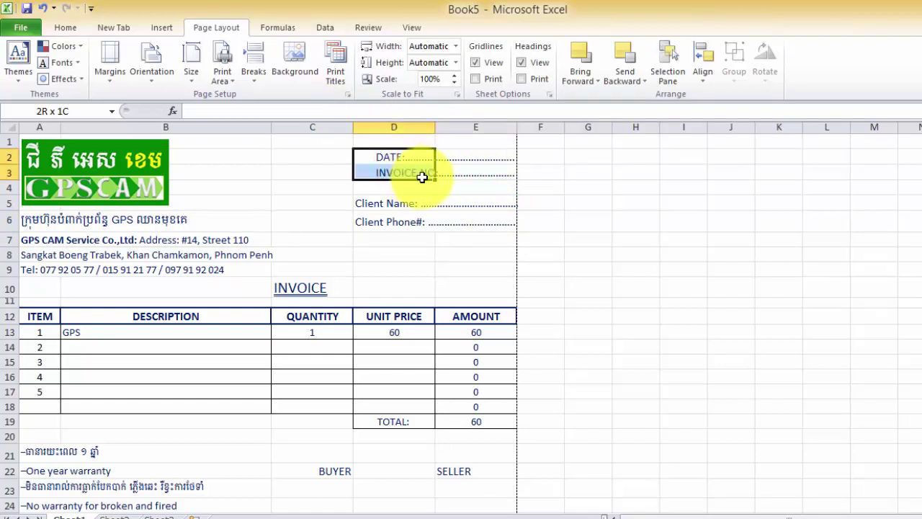
Adjust the DATE and INVOICE NO dotted lines to stretch to the page break.
{"action": "left_click_drag", "start_coordinate": [478, 158], "coordinate": [482, 181]}
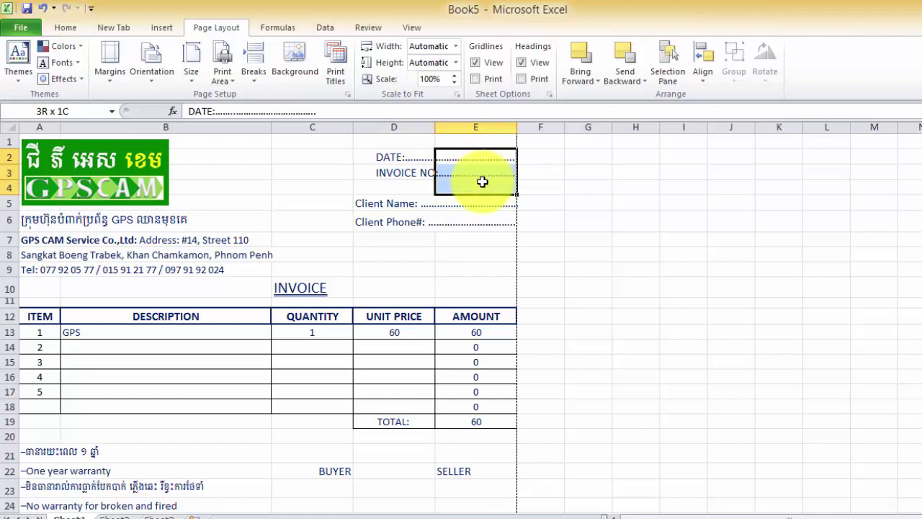
{"action": "double_click", "coordinate": [497, 156]}
{"action": "type", "text": "........."}
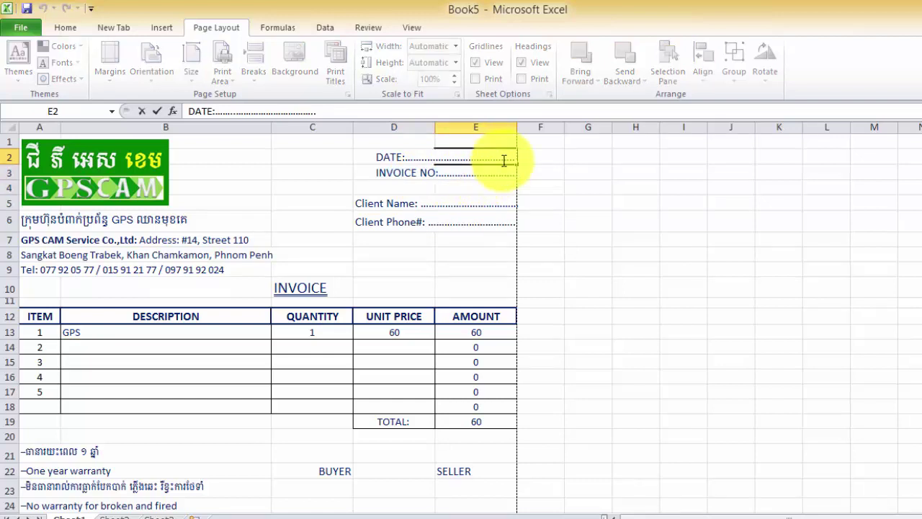
{"action": "left_click", "coordinate": [467, 177]}
{"action": "double_click", "coordinate": [469, 175]}
{"action": "type", "text": ".........."}
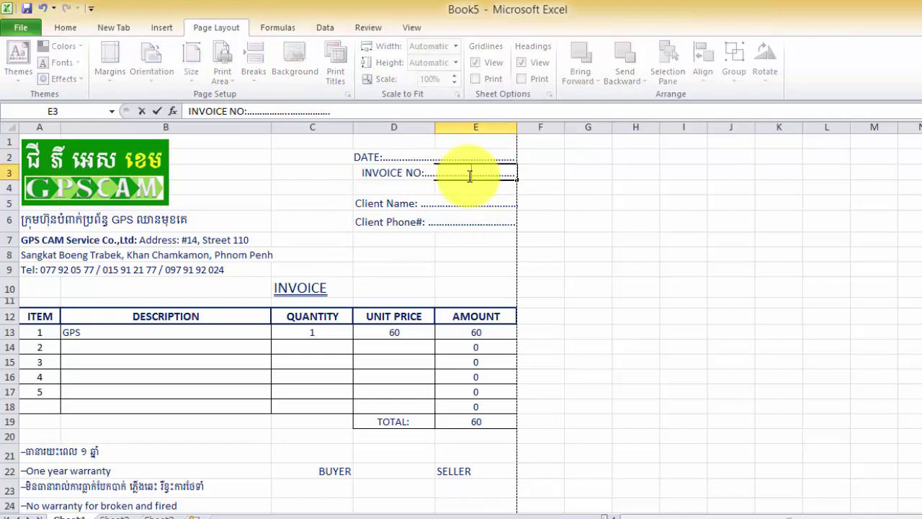
{"action": "left_click", "coordinate": [685, 203]}
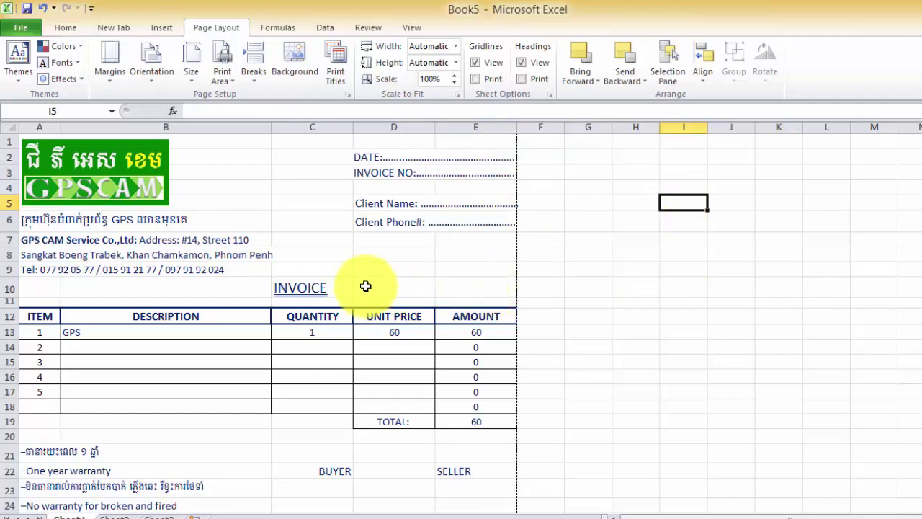
Shrink blank rows 20 and 11 to a very short height.
{"action": "scroll", "coordinate": [355, 294], "scroll_direction": "down", "scroll_amount": 1}
{"action": "scroll", "coordinate": [360, 295], "scroll_direction": "down", "scroll_amount": 1}
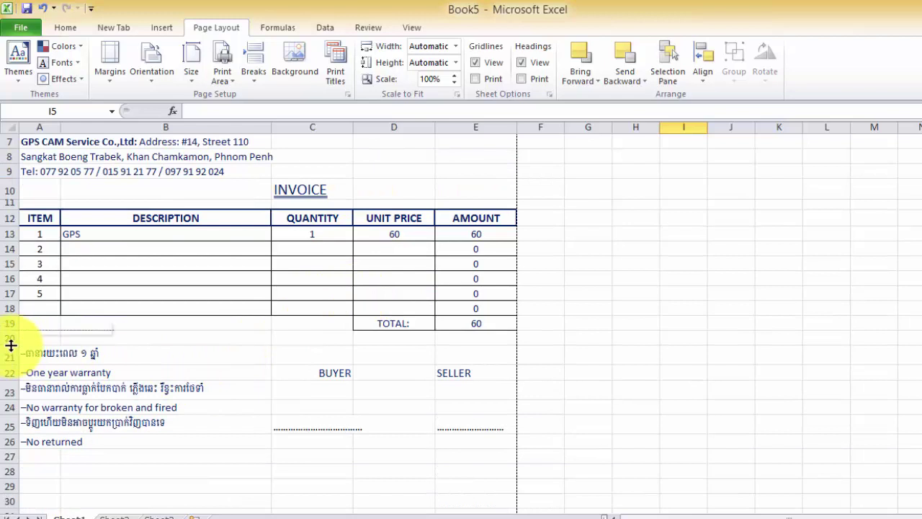
{"action": "left_click_drag", "start_coordinate": [11, 346], "coordinate": [19, 336]}
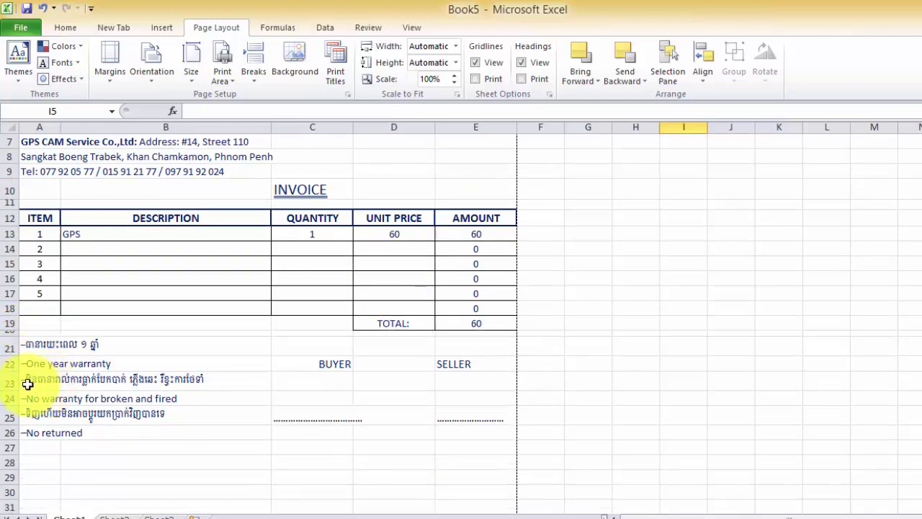
{"action": "left_click_drag", "start_coordinate": [5, 209], "coordinate": [9, 204]}
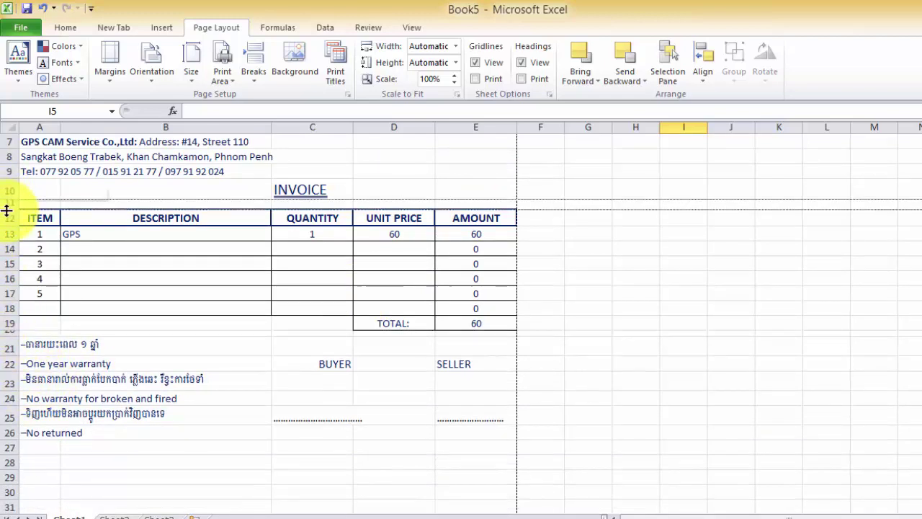
{"action": "left_click", "coordinate": [619, 315]}
Copy the whole invoice A1:E26 and paste a second copy starting at A27.
{"action": "left_click_drag", "start_coordinate": [465, 428], "coordinate": [3, 92]}
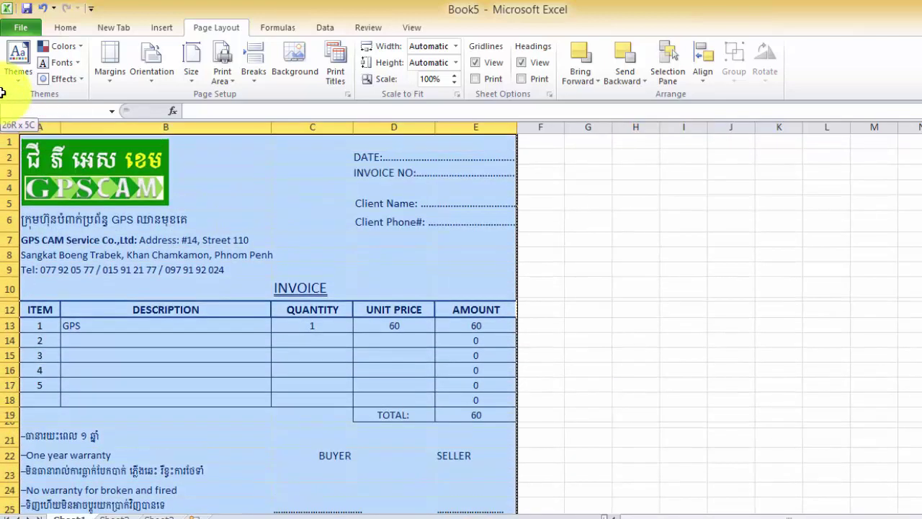
{"action": "scroll", "coordinate": [339, 375], "scroll_direction": "down", "scroll_amount": 2}
{"action": "scroll", "coordinate": [302, 405], "scroll_direction": "down", "scroll_amount": 5}
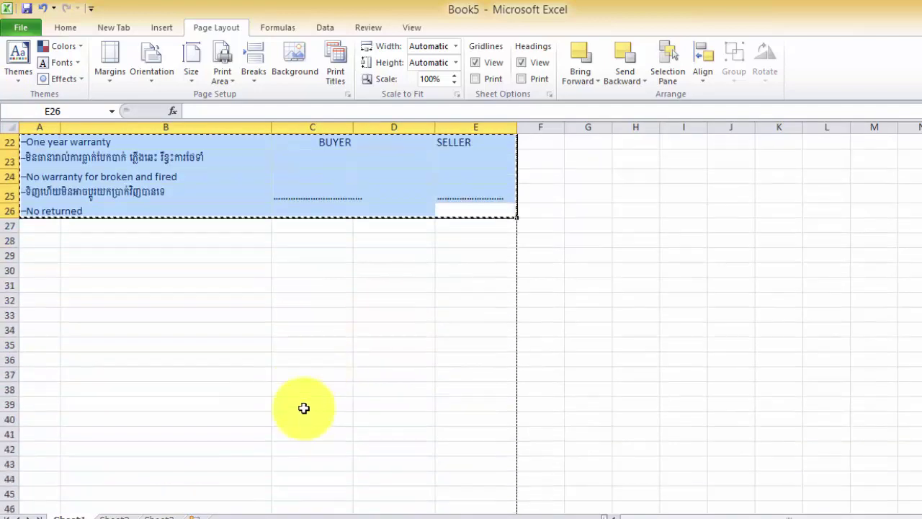
{"action": "scroll", "coordinate": [165, 345], "scroll_direction": "down", "scroll_amount": 2}
{"action": "scroll", "coordinate": [38, 261], "scroll_direction": "up", "scroll_amount": 2}
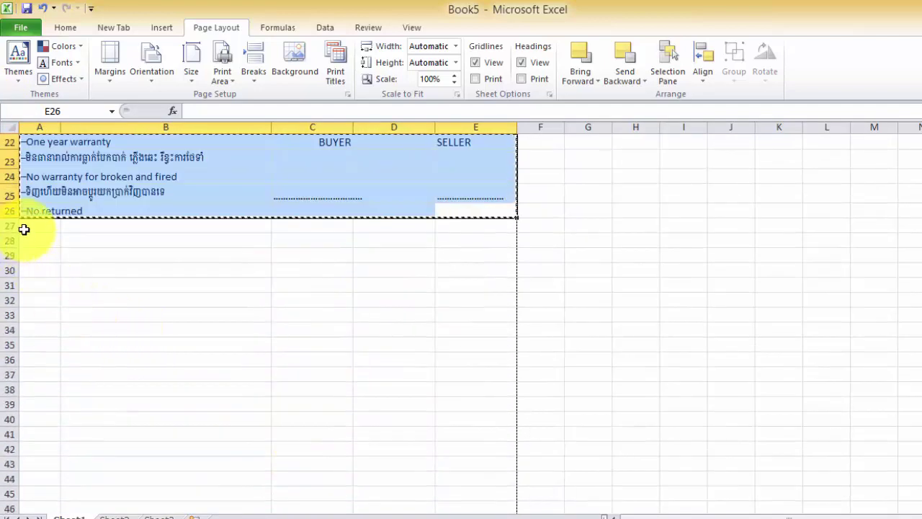
{"action": "left_click", "coordinate": [23, 229]}
{"action": "key", "text": "ctrl+v"}
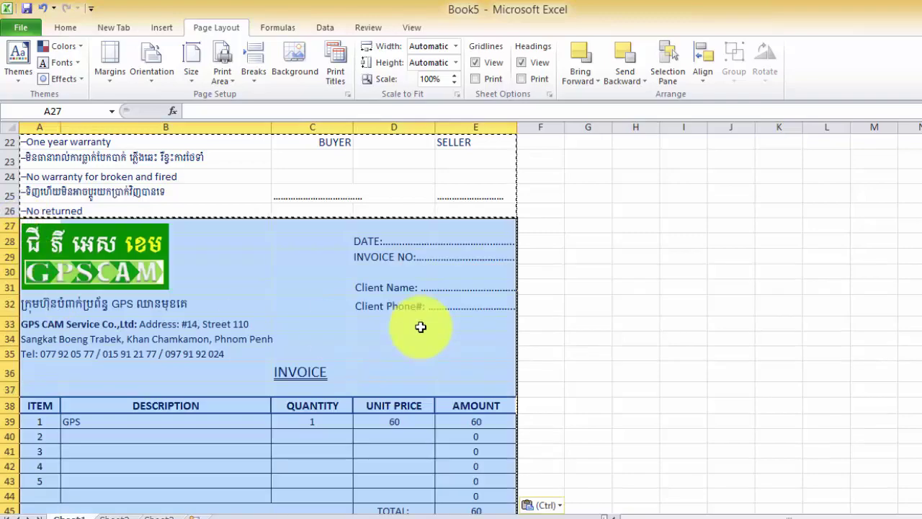
{"action": "left_click", "coordinate": [684, 307]}
{"action": "scroll", "coordinate": [615, 327], "scroll_direction": "down", "scroll_amount": 4}
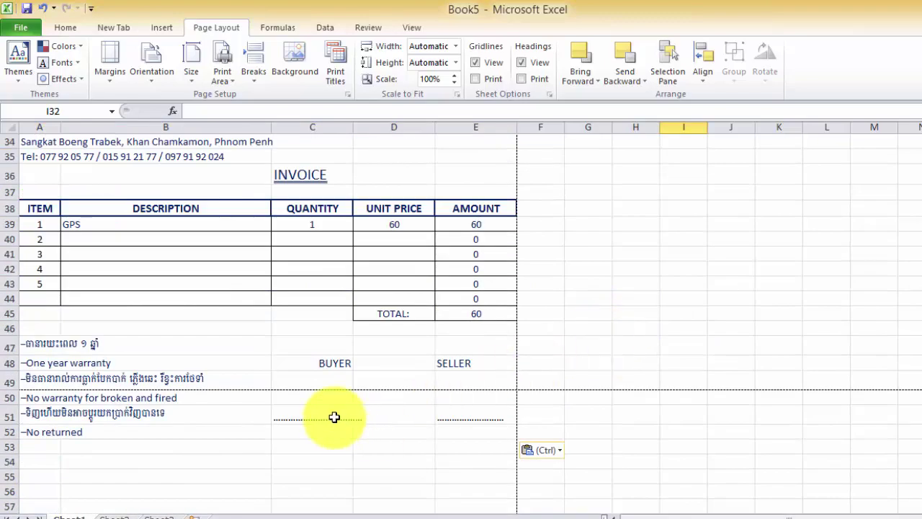
{"action": "scroll", "coordinate": [336, 416], "scroll_direction": "up", "scroll_amount": 10}
{"action": "scroll", "coordinate": [329, 401], "scroll_direction": "up", "scroll_amount": 1}
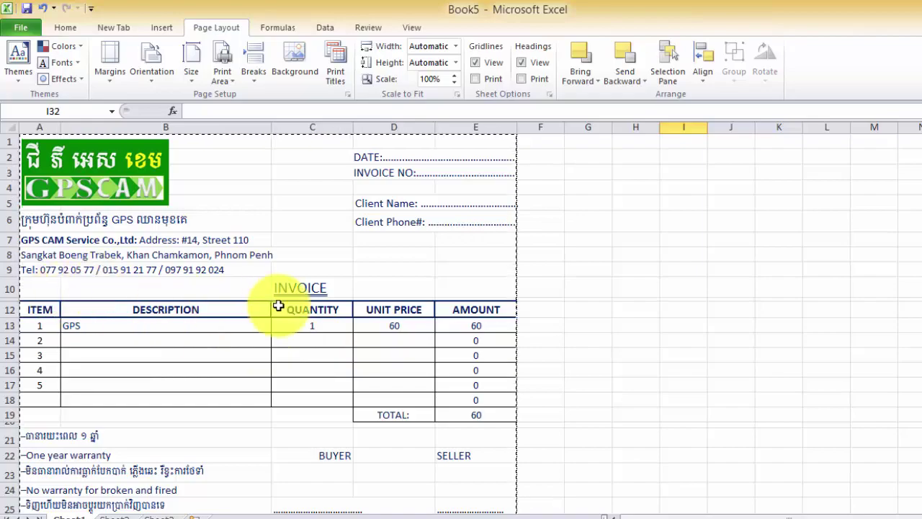
{"action": "scroll", "coordinate": [276, 306], "scroll_direction": "down", "scroll_amount": 9}
{"action": "scroll", "coordinate": [273, 310], "scroll_direction": "up", "scroll_amount": 4}
Preview the print layout from File > Print to check both invoice copies.
{"action": "left_click", "coordinate": [20, 27]}
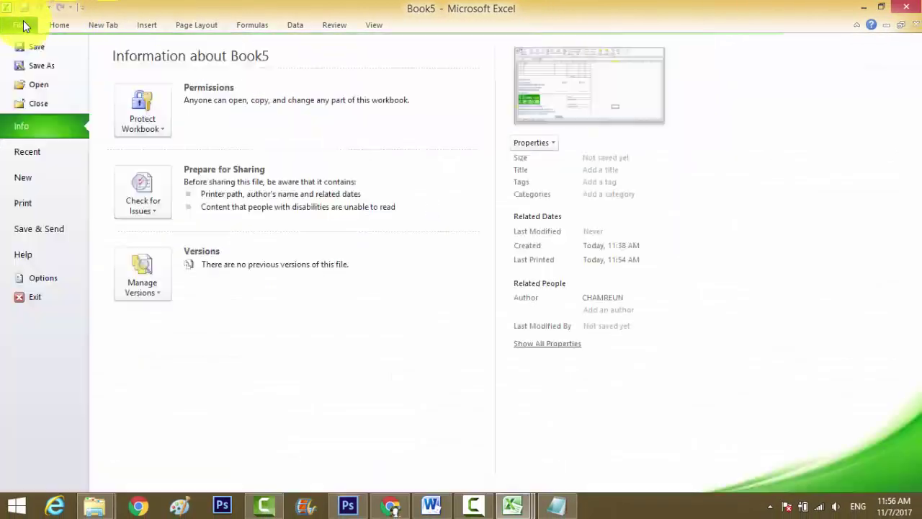
{"action": "left_click", "coordinate": [33, 208]}
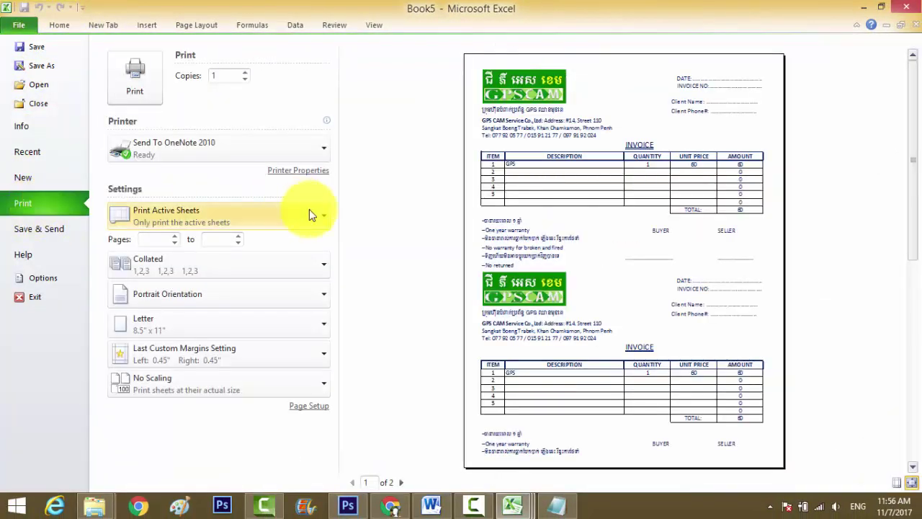